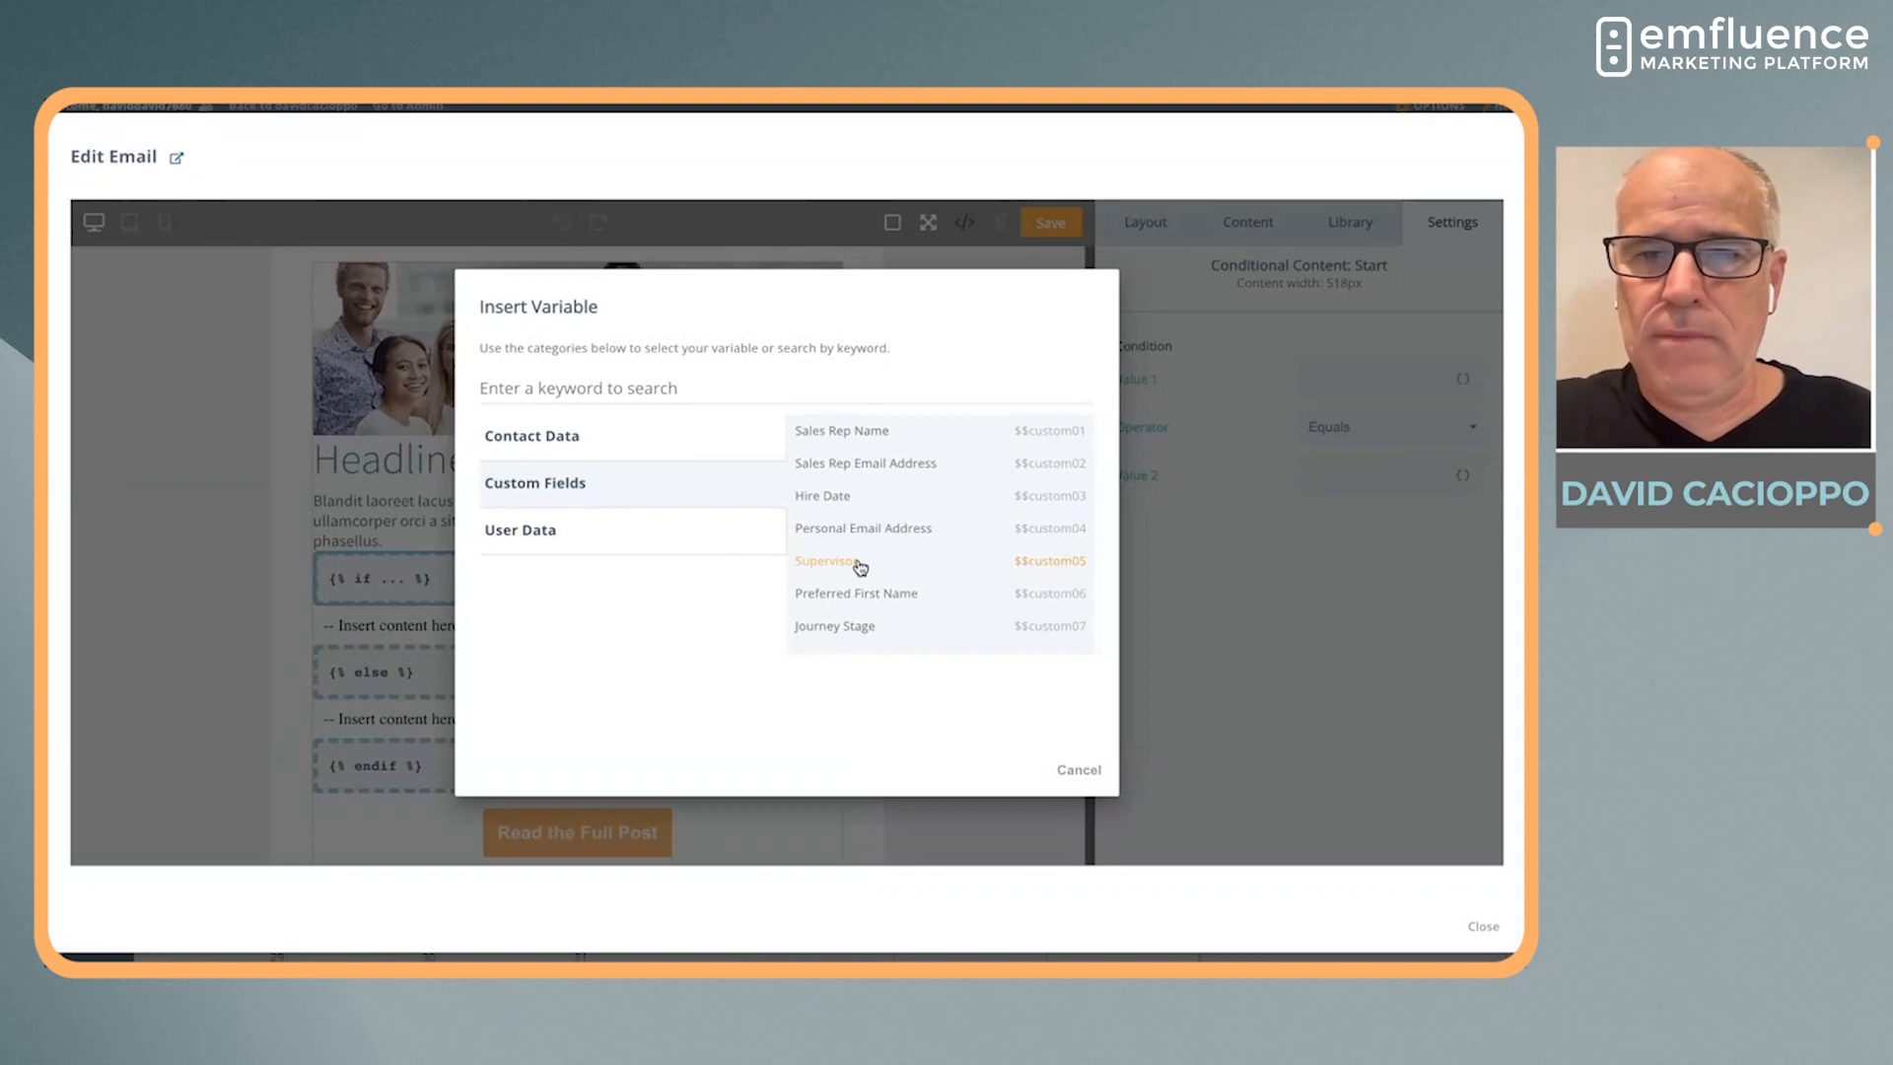
# Set the conditional content's start condition to Journey Stage ($$custom07) equals English
pyautogui.click(847, 625)
pyautogui.click(1370, 480)
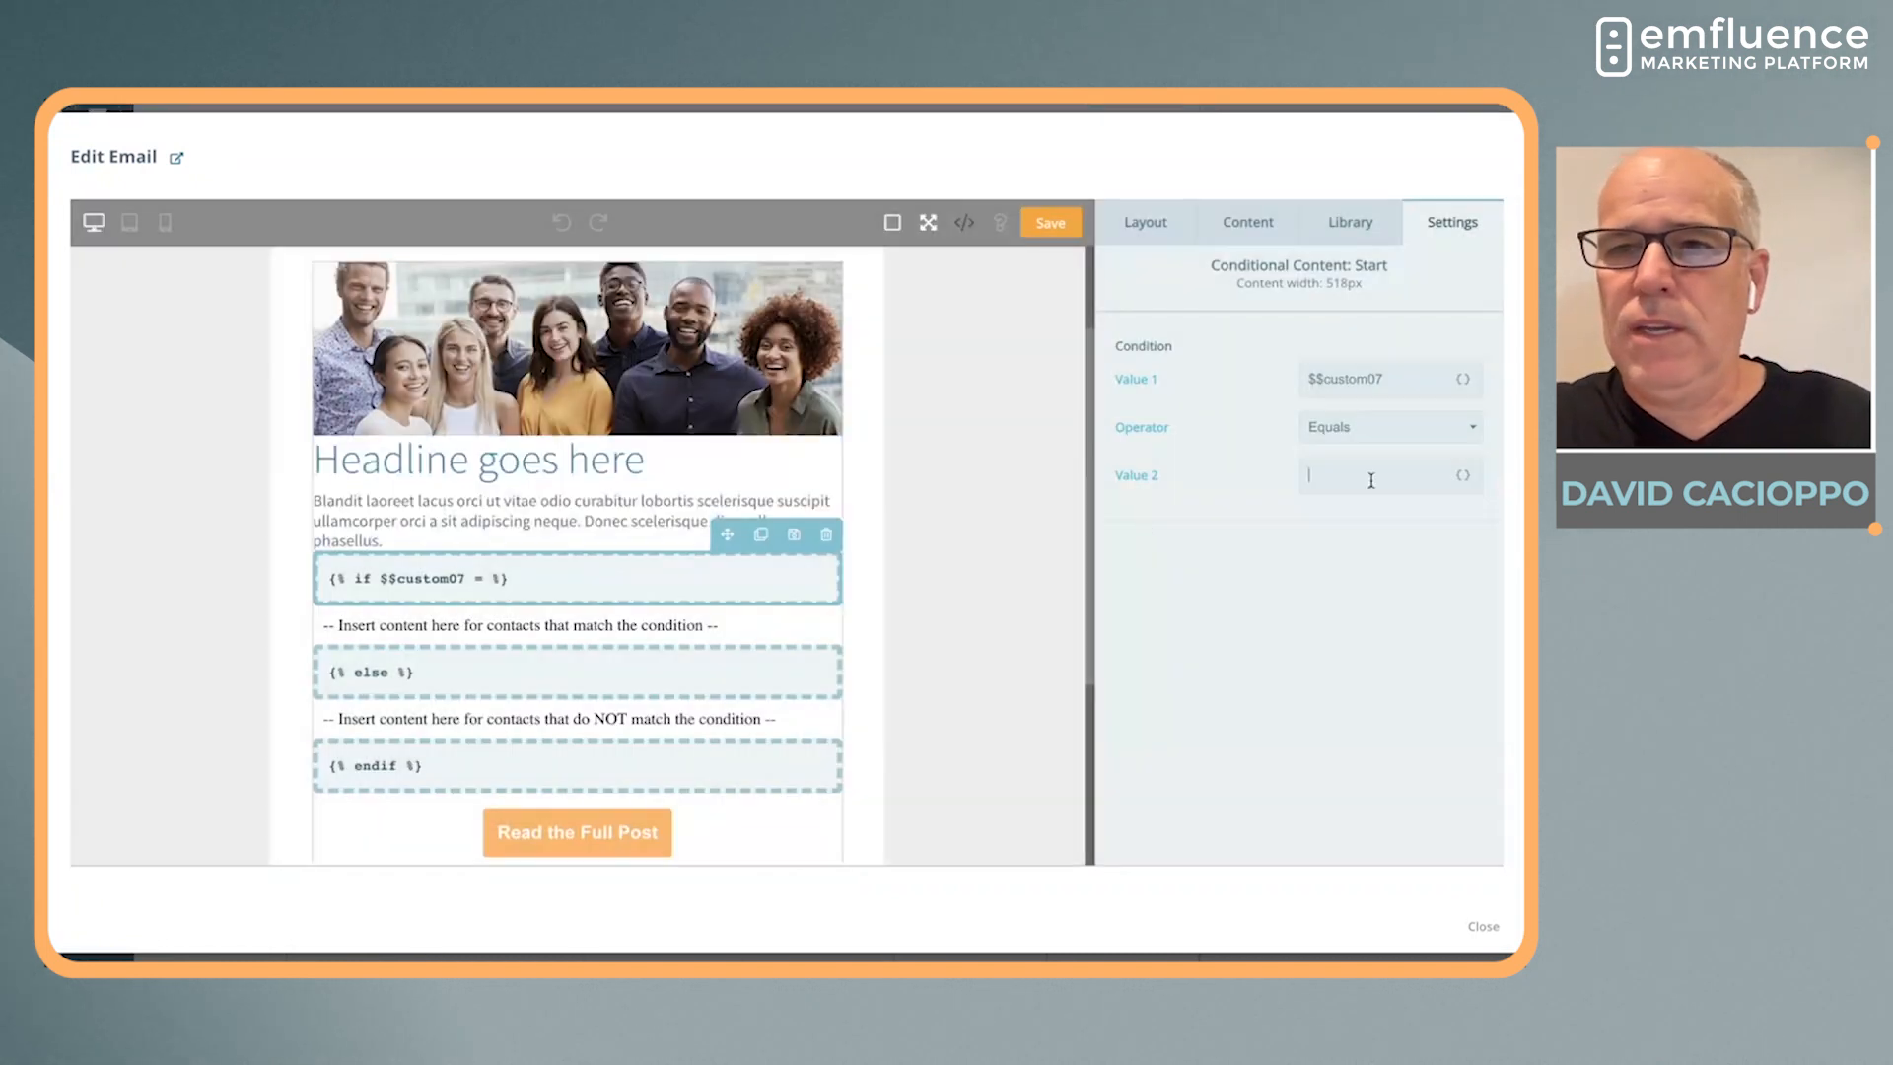
pyautogui.write('English')
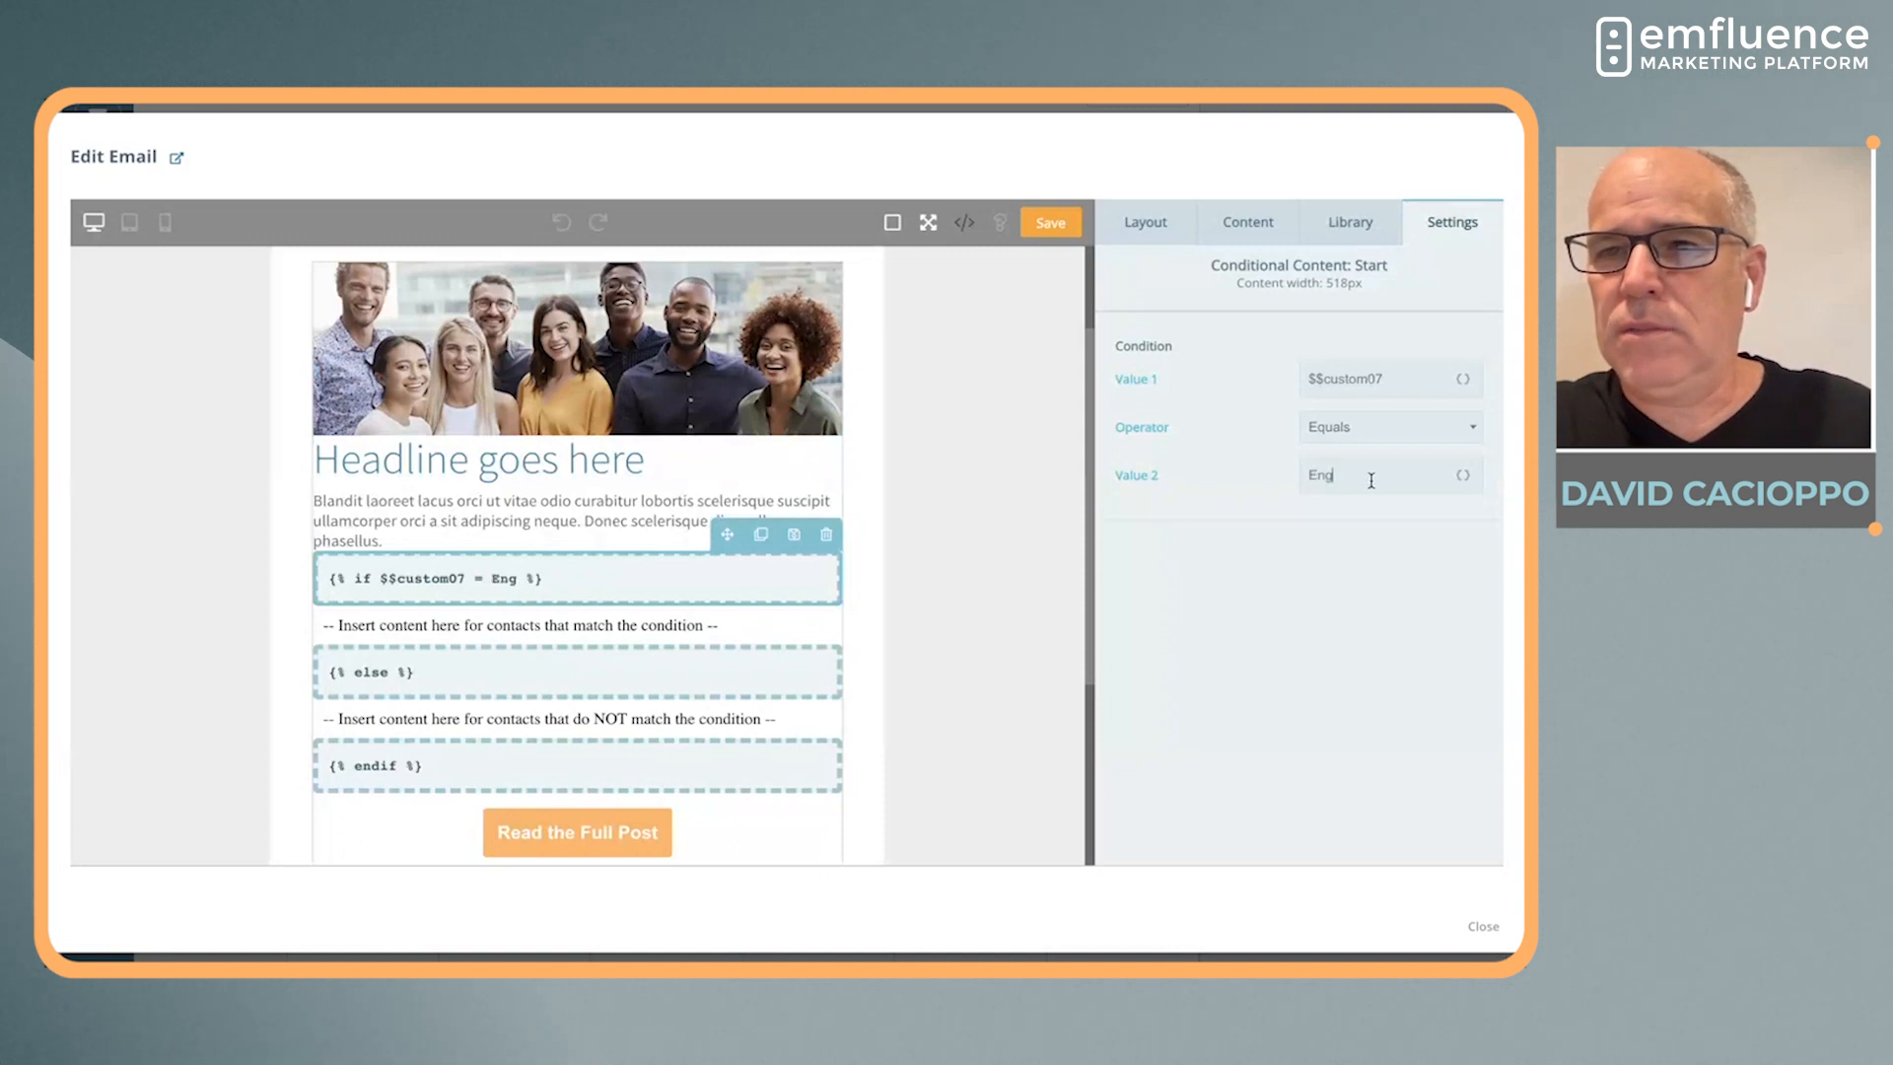
# Review the placeholders for matching and non-matching contacts and browse the saved content blocks available for them
pyautogui.click(714, 629)
pyautogui.click(643, 680)
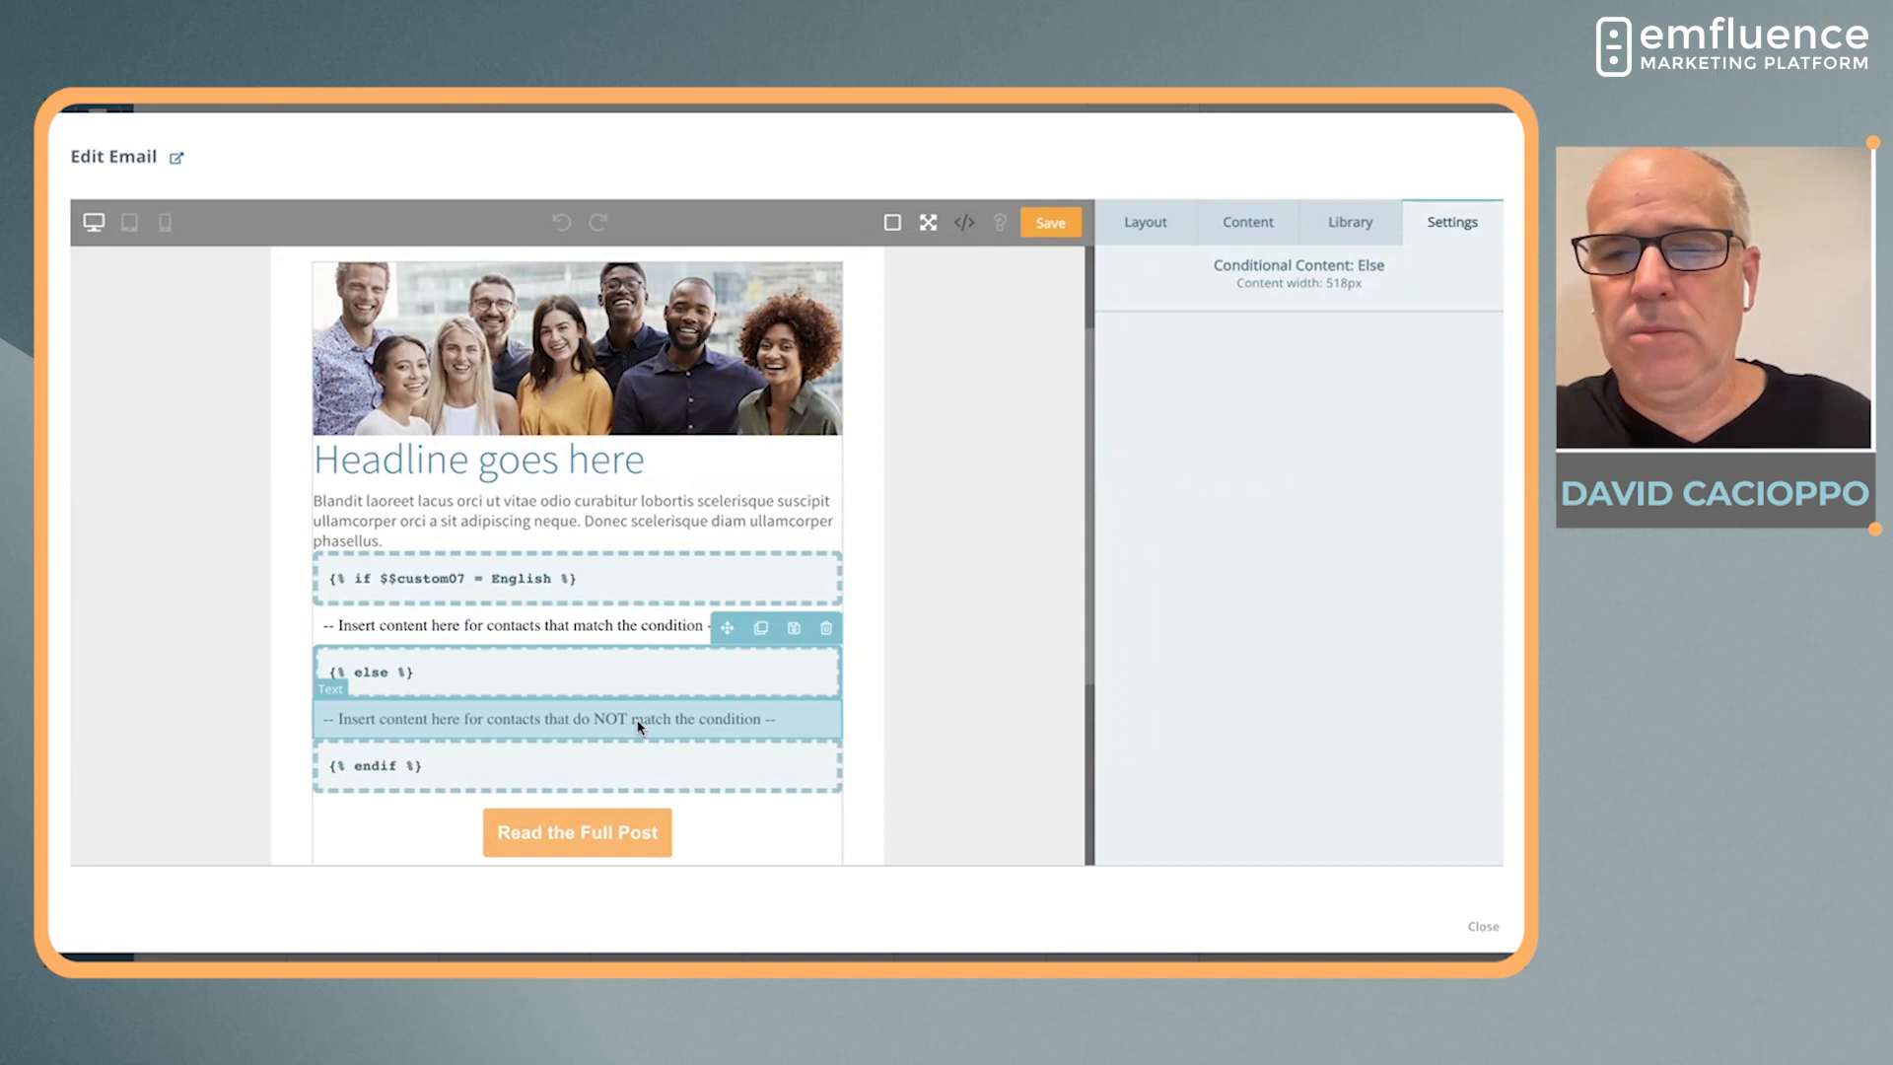
pyautogui.click(639, 728)
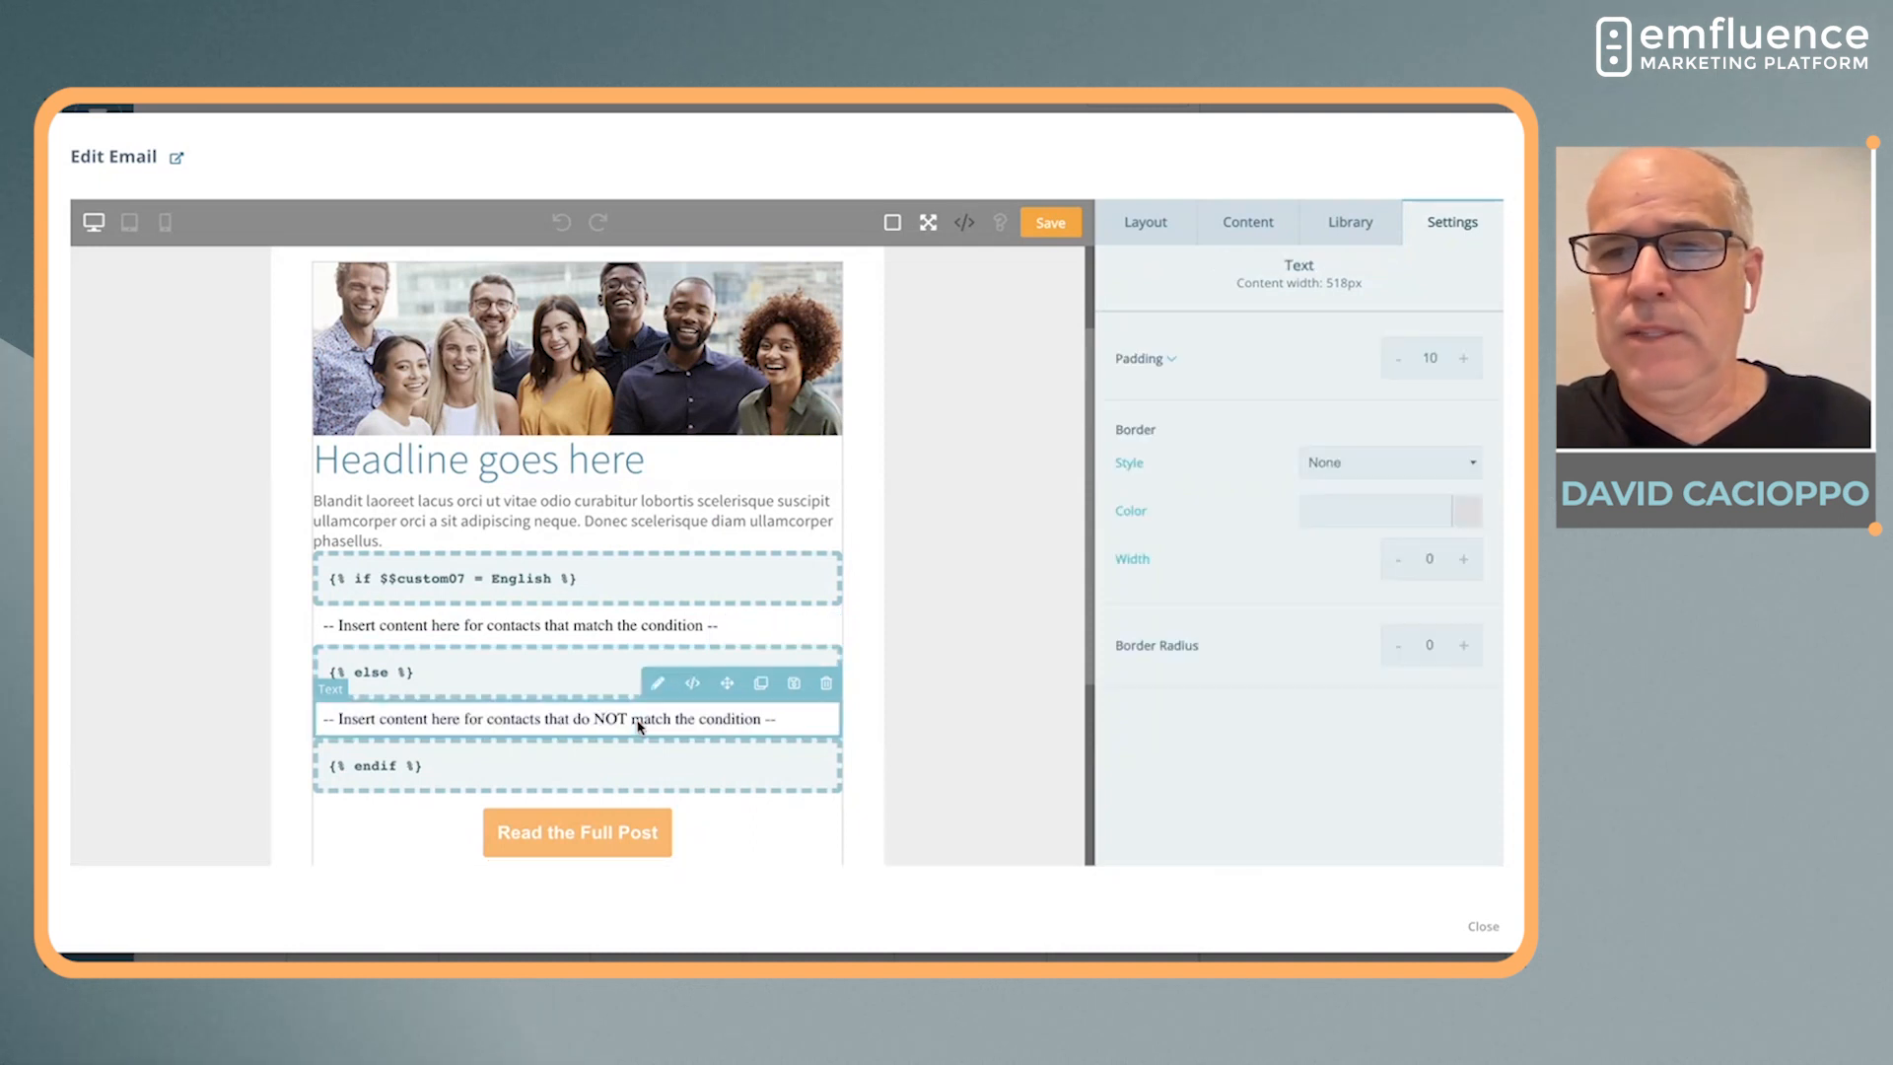
pyautogui.click(1248, 222)
pyautogui.scroll(-2, 1280, 619)
pyautogui.scroll(-2, 1280, 619)
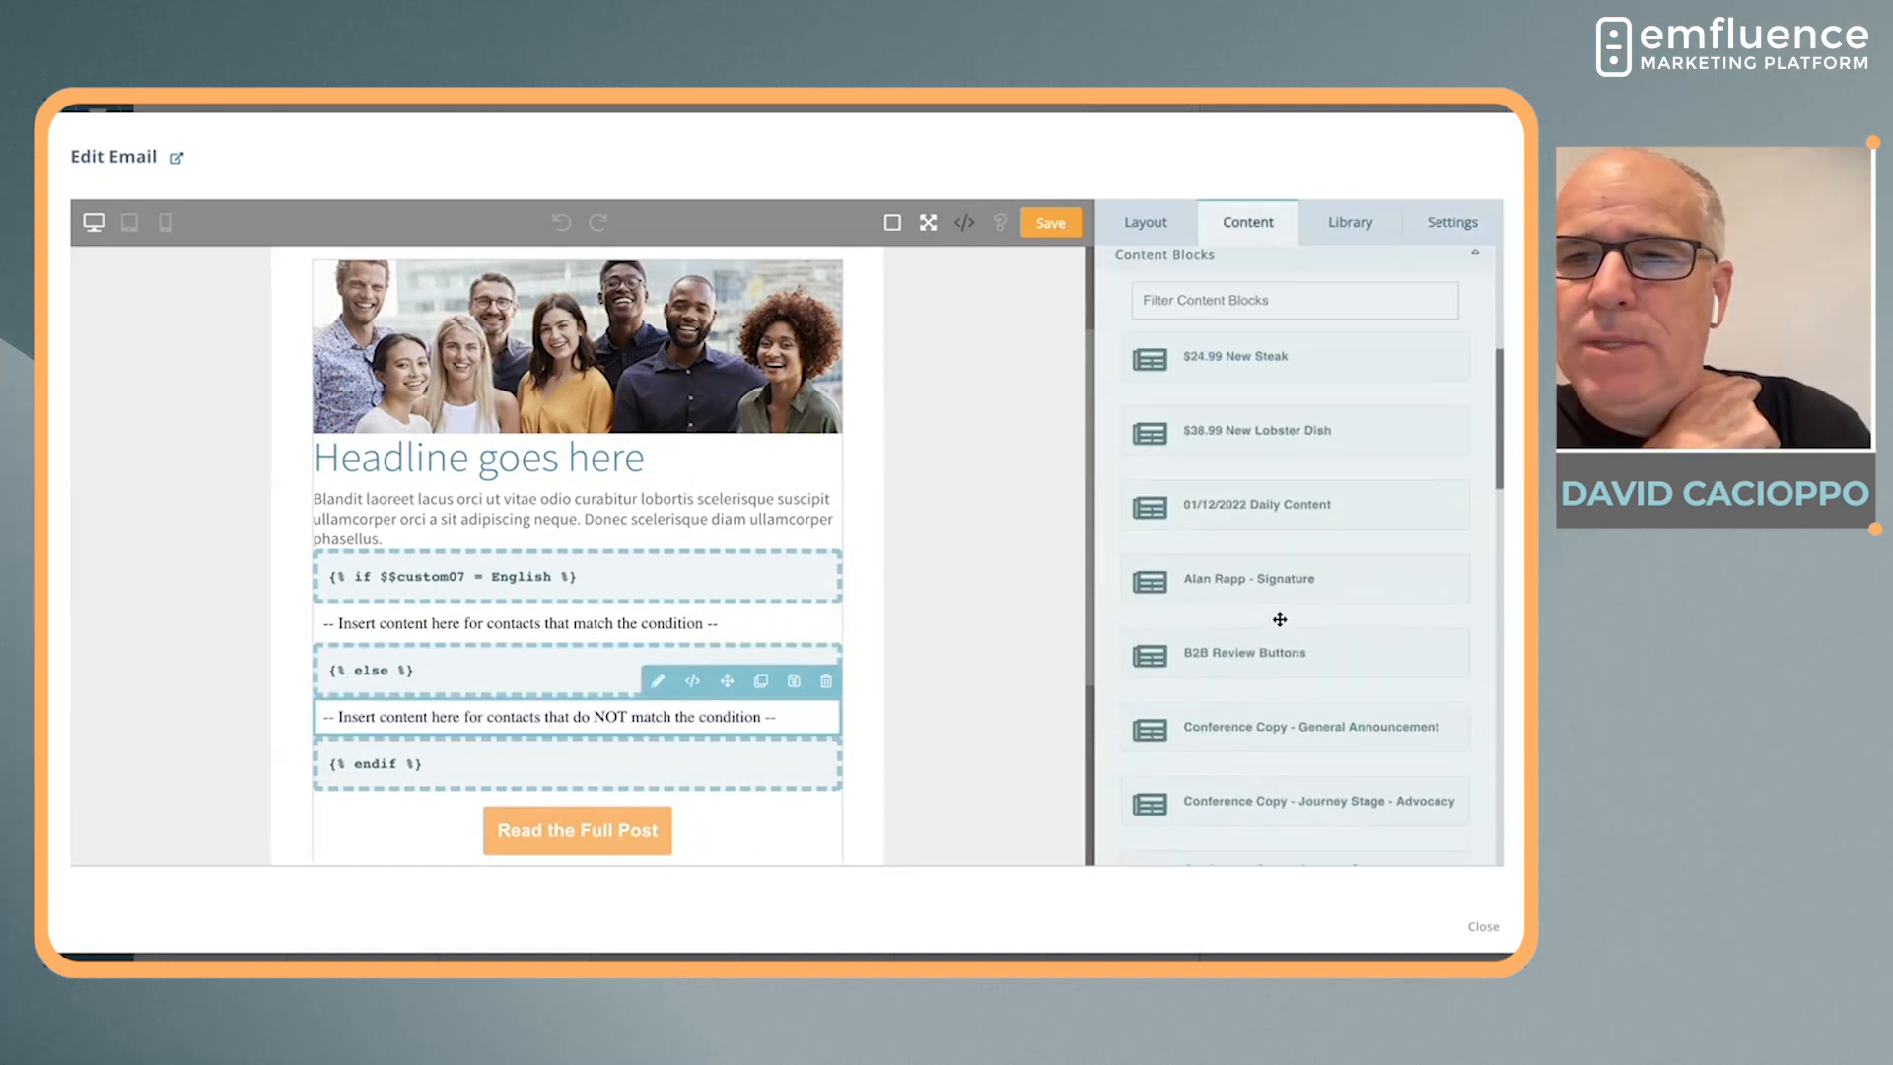
pyautogui.moveTo(1275, 638); pyautogui.dragTo(724, 566)
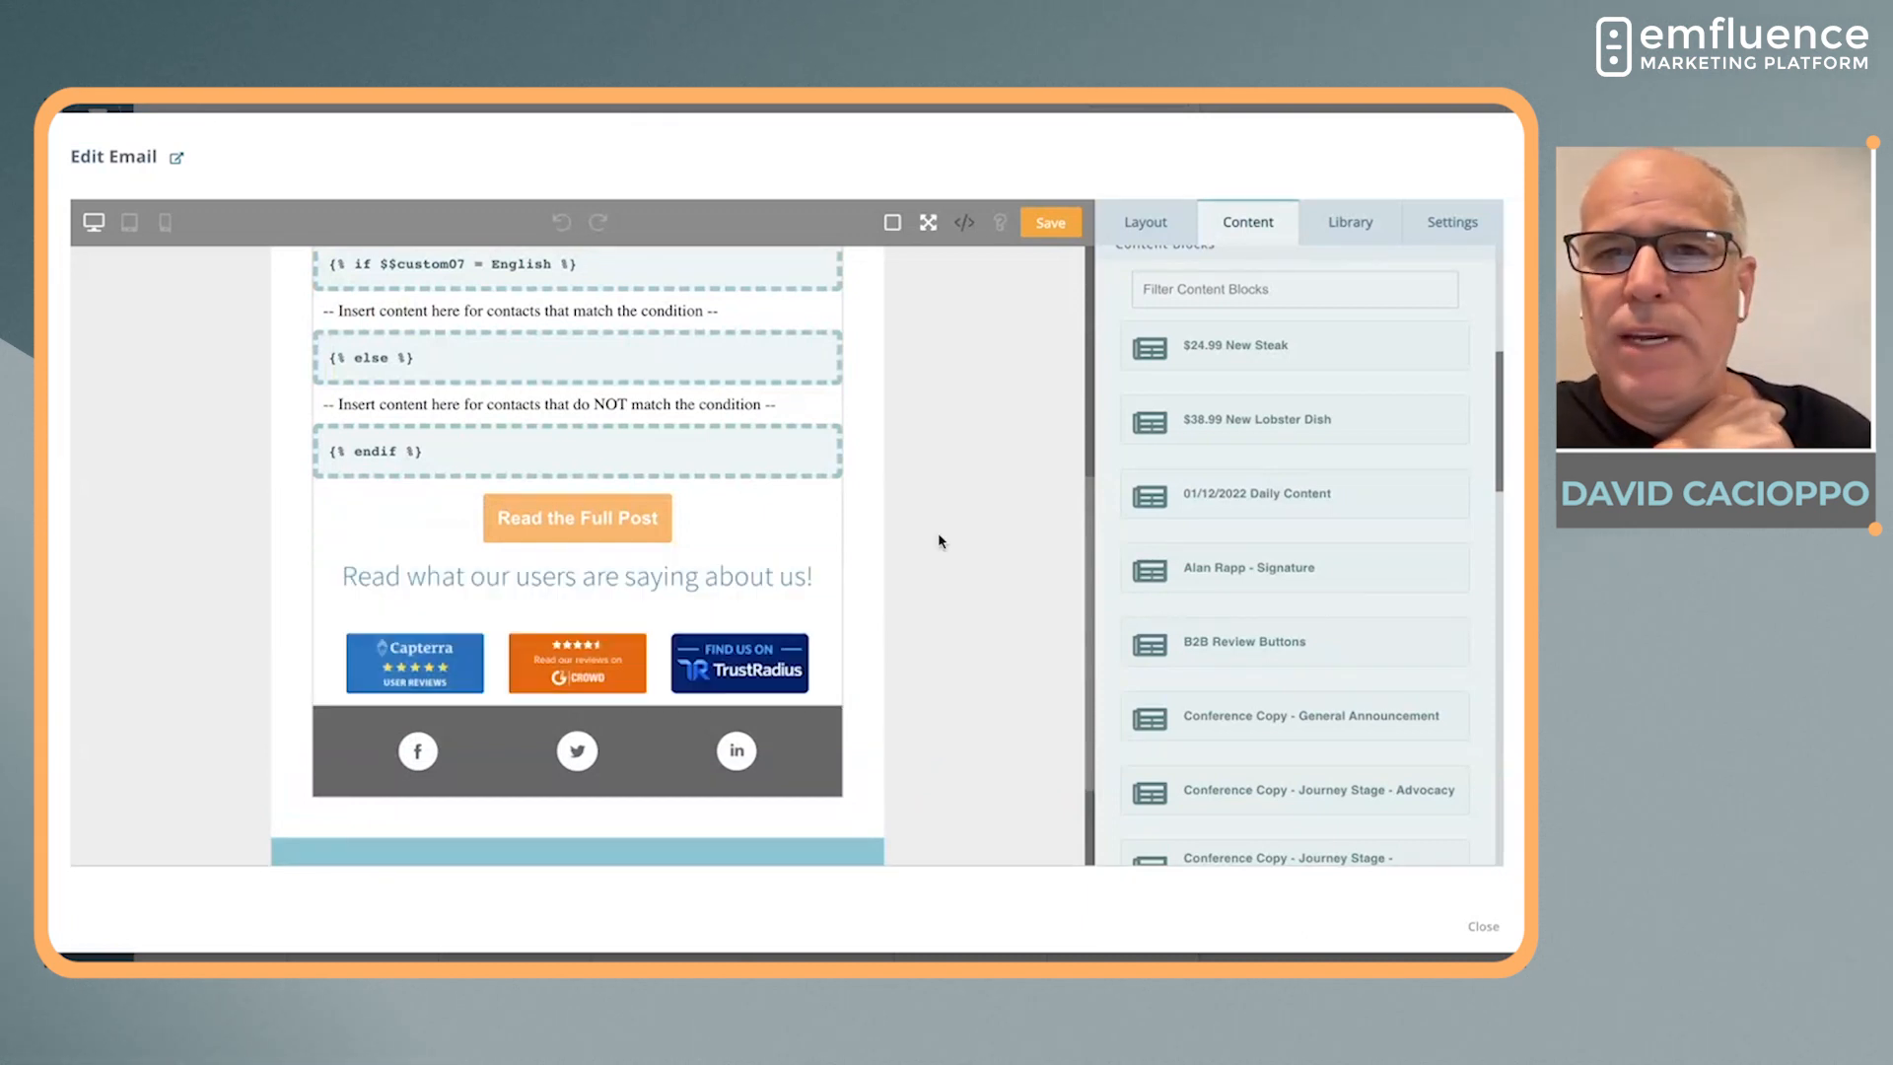
# Save the email content and exit the editor's full-screen mode
pyautogui.scroll(3, 938, 540)
pyautogui.click(1051, 222)
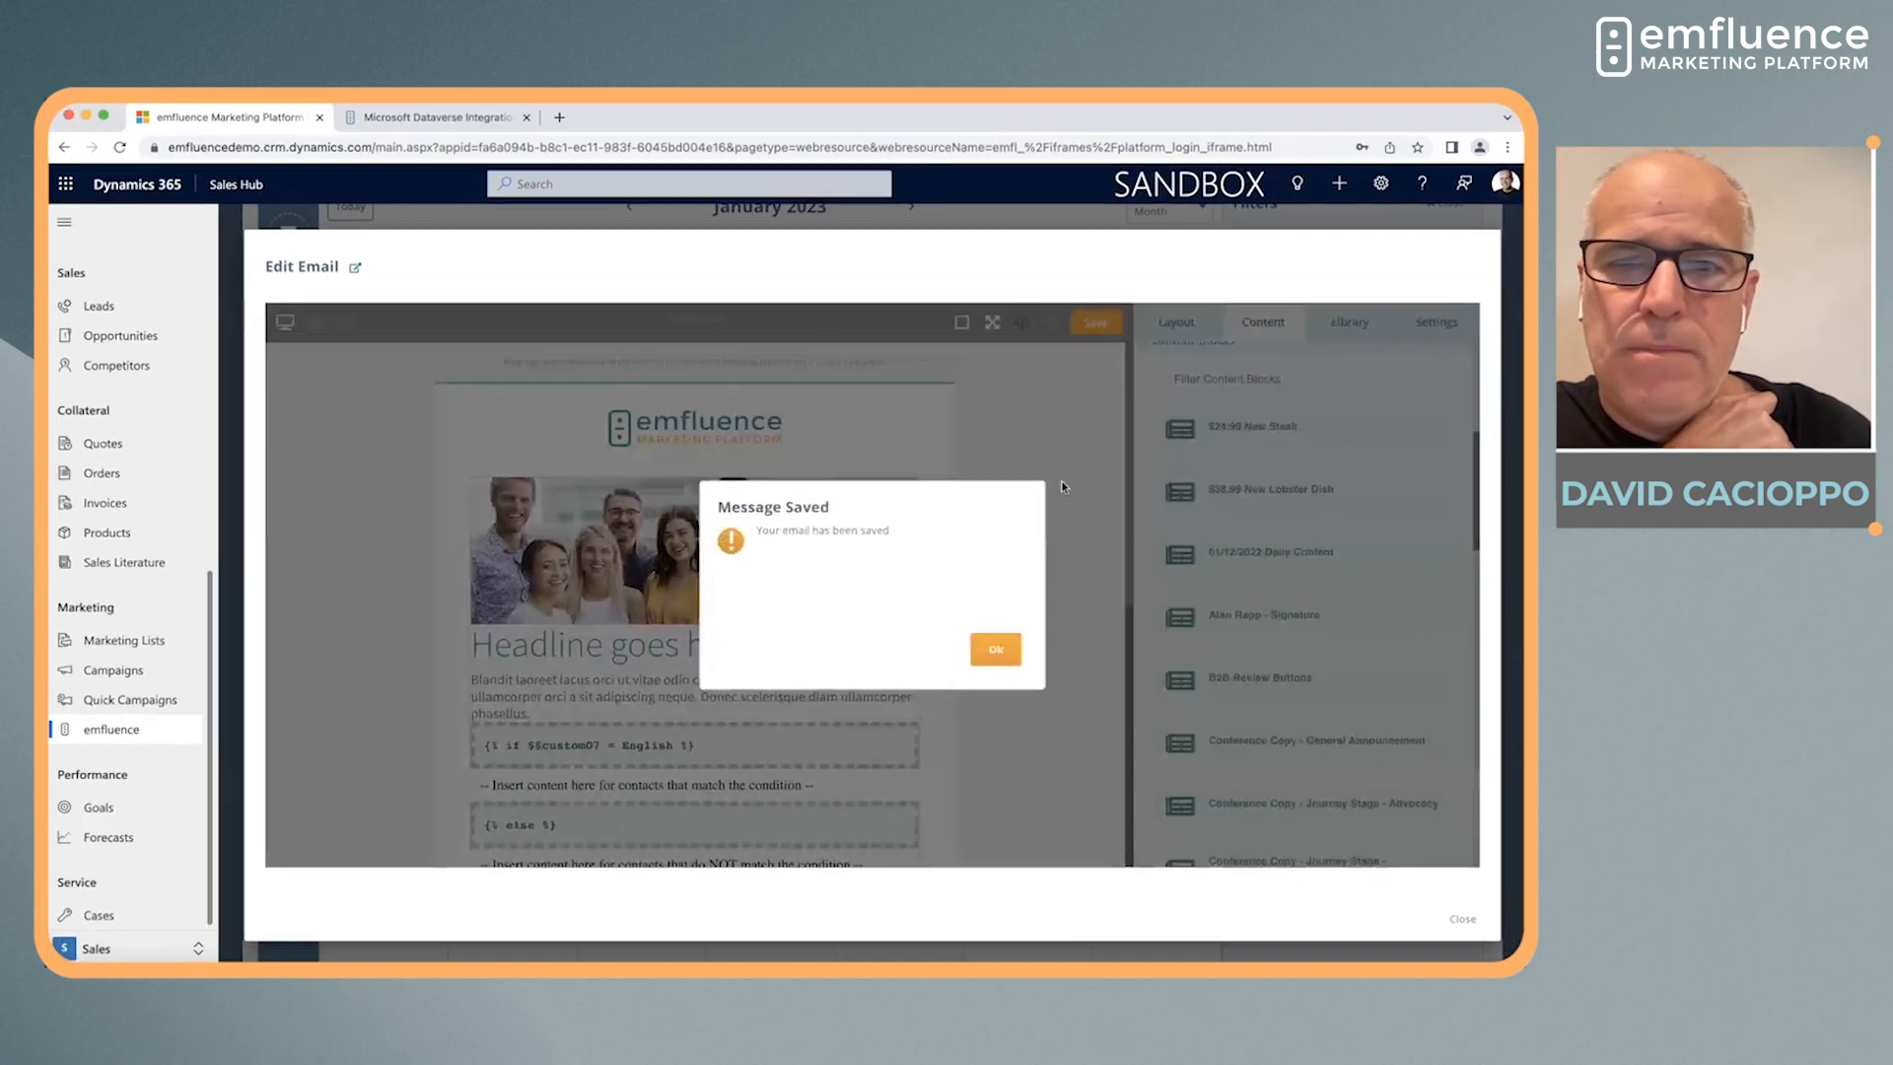
pyautogui.click(998, 650)
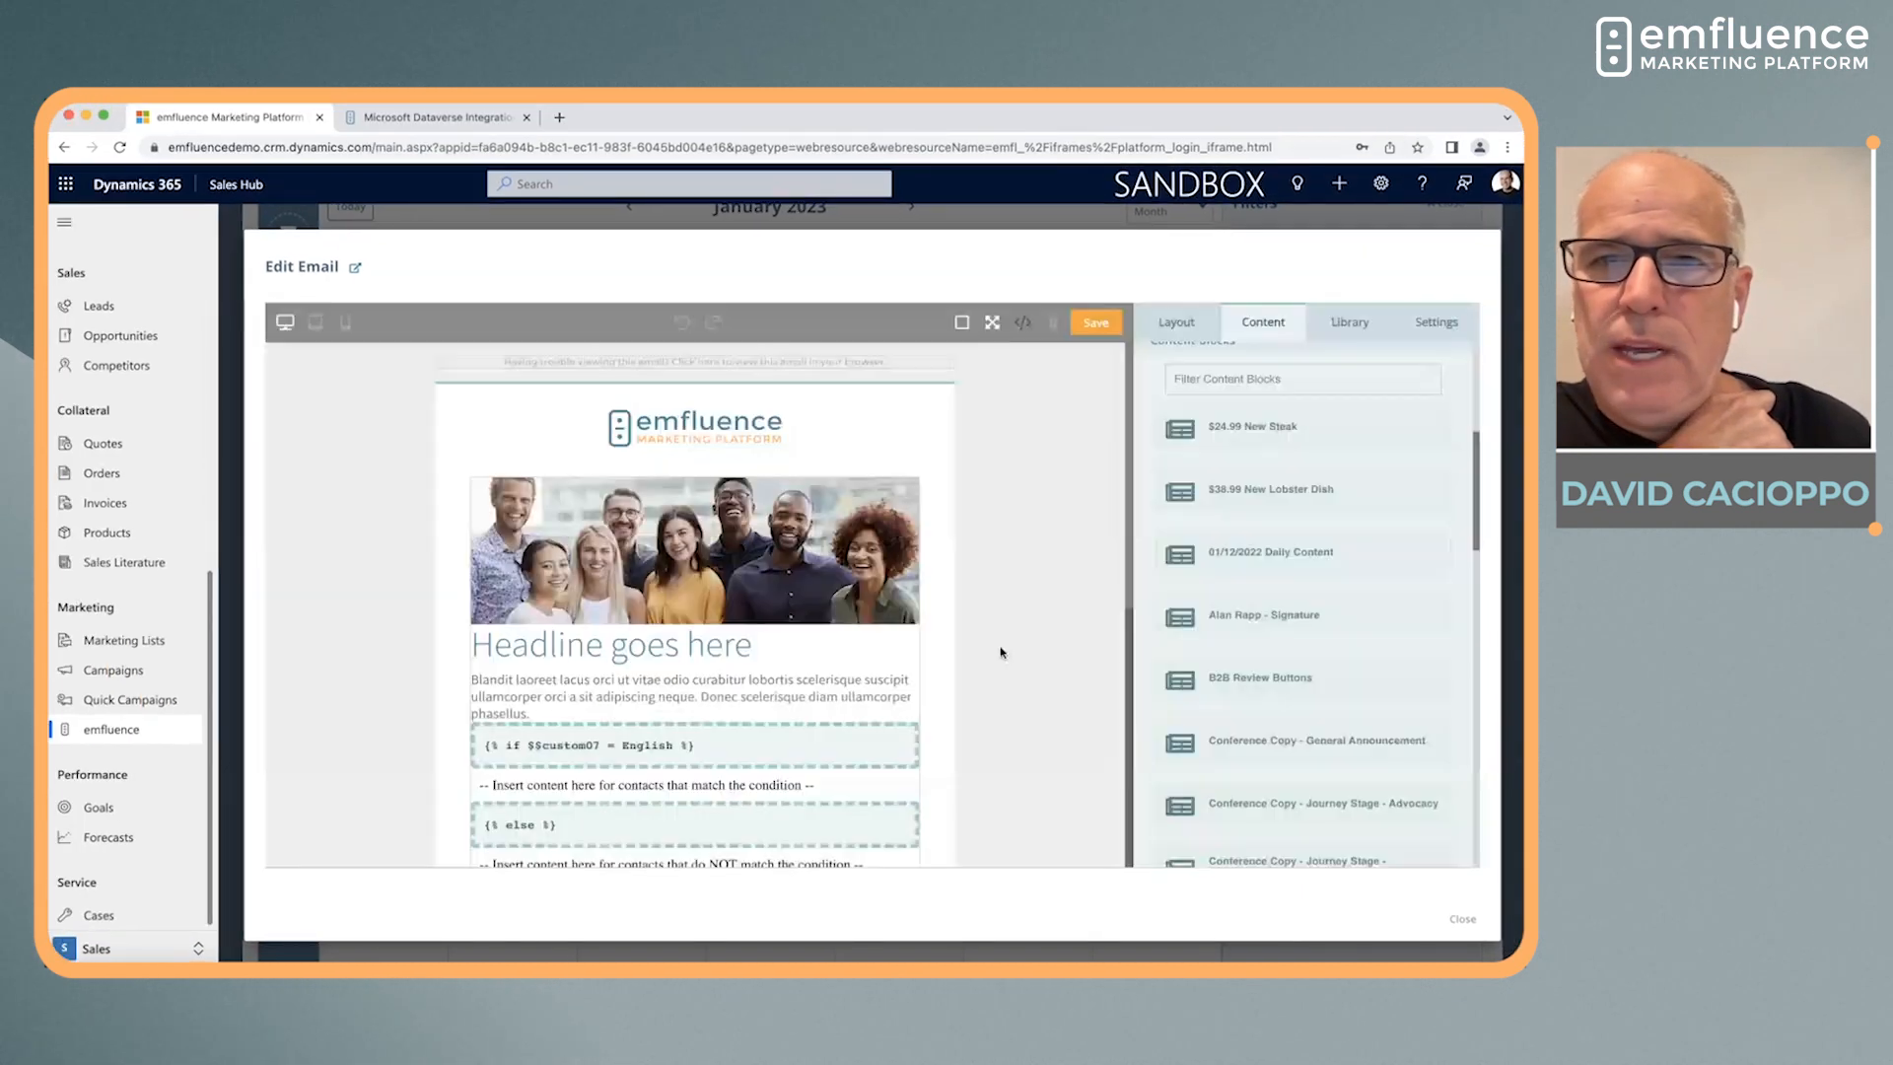
pyautogui.click(991, 325)
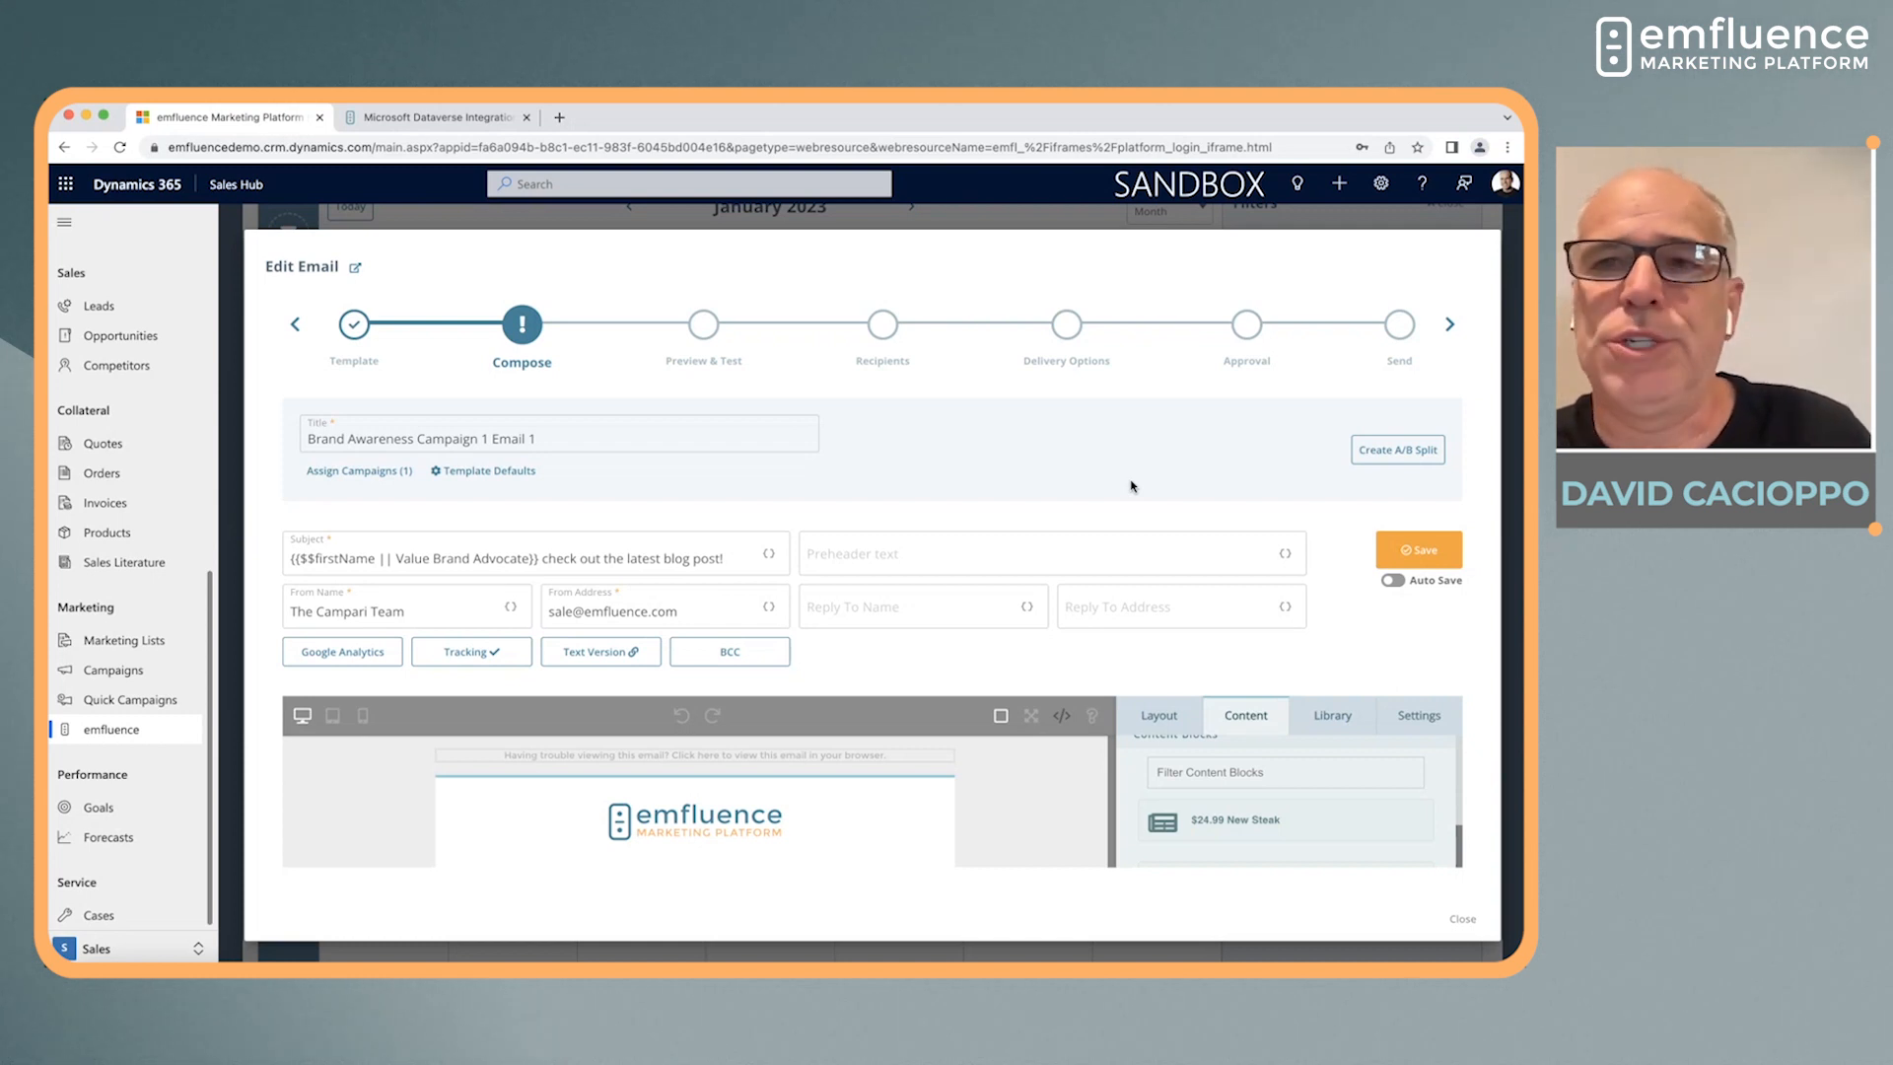
# Advance the email to Preview & Test and preview it with the first suggested contact's data
pyautogui.click(1449, 326)
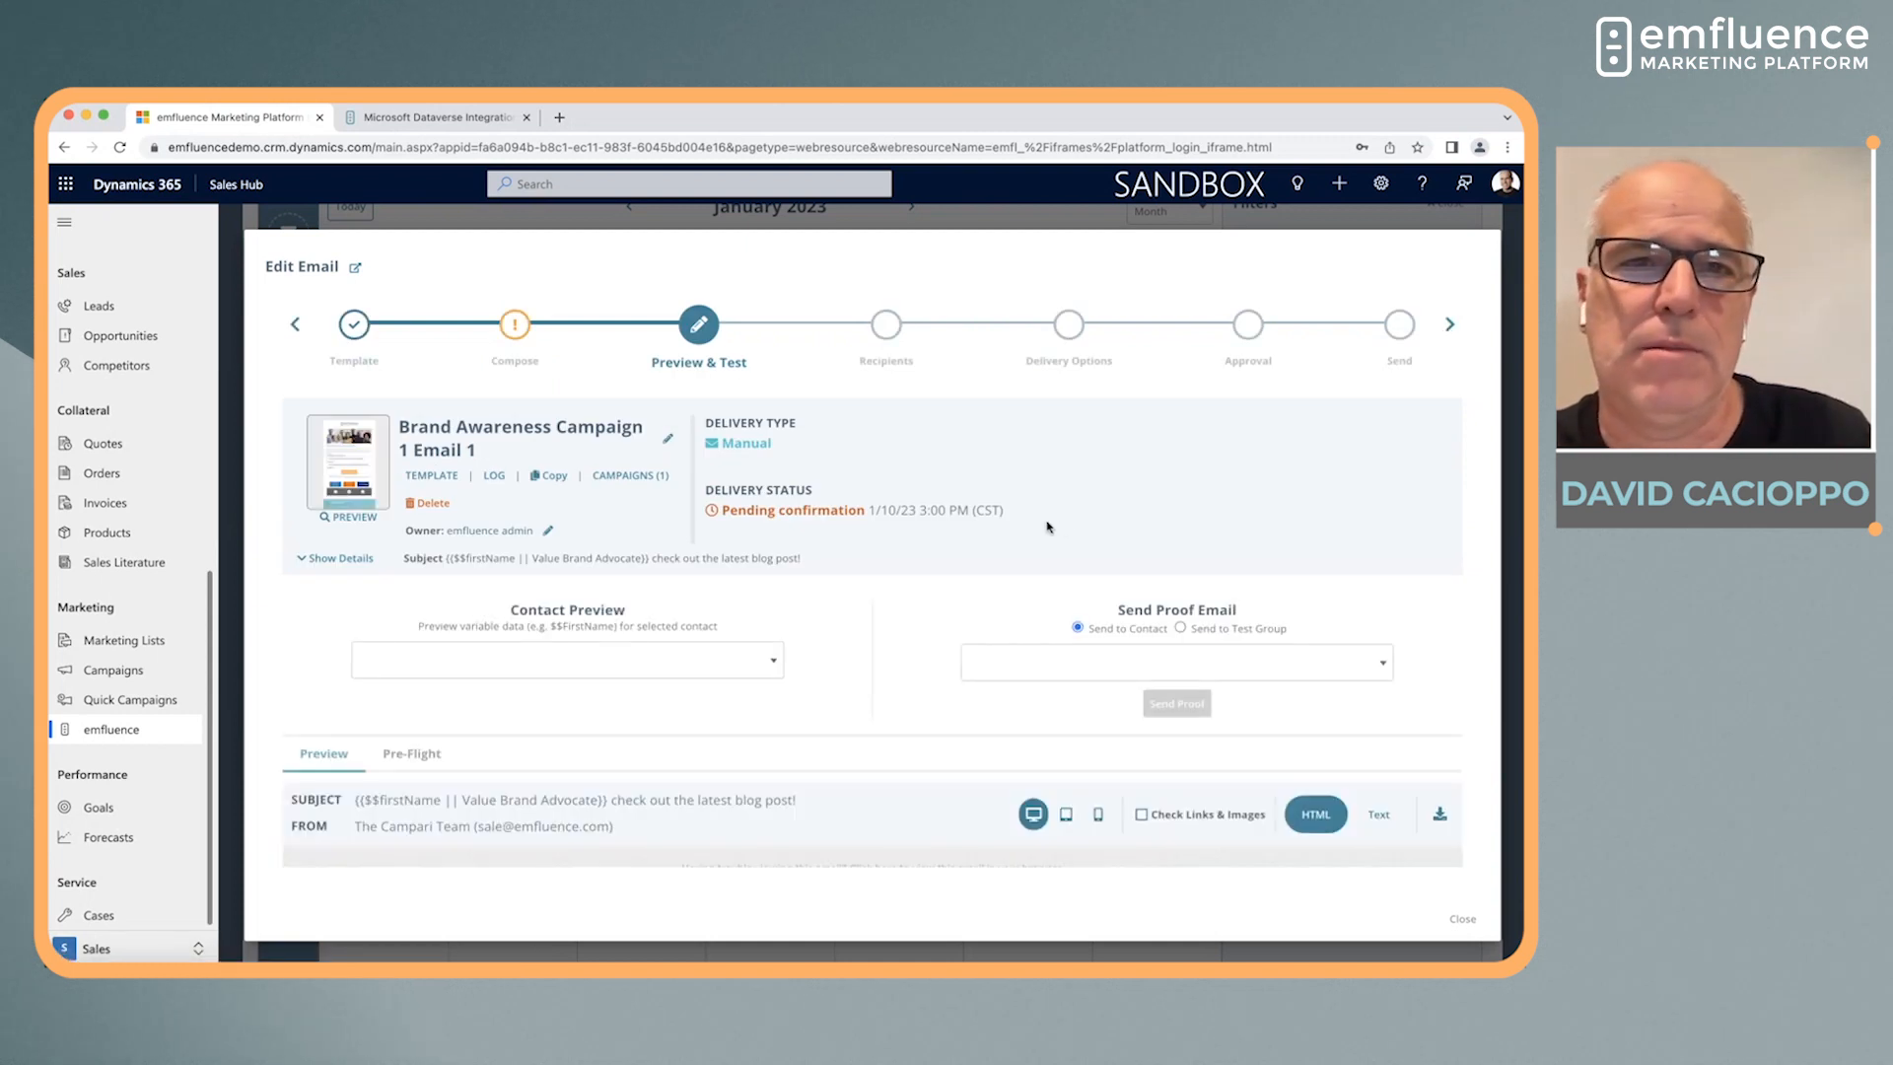
pyautogui.scroll(-3, 885, 621)
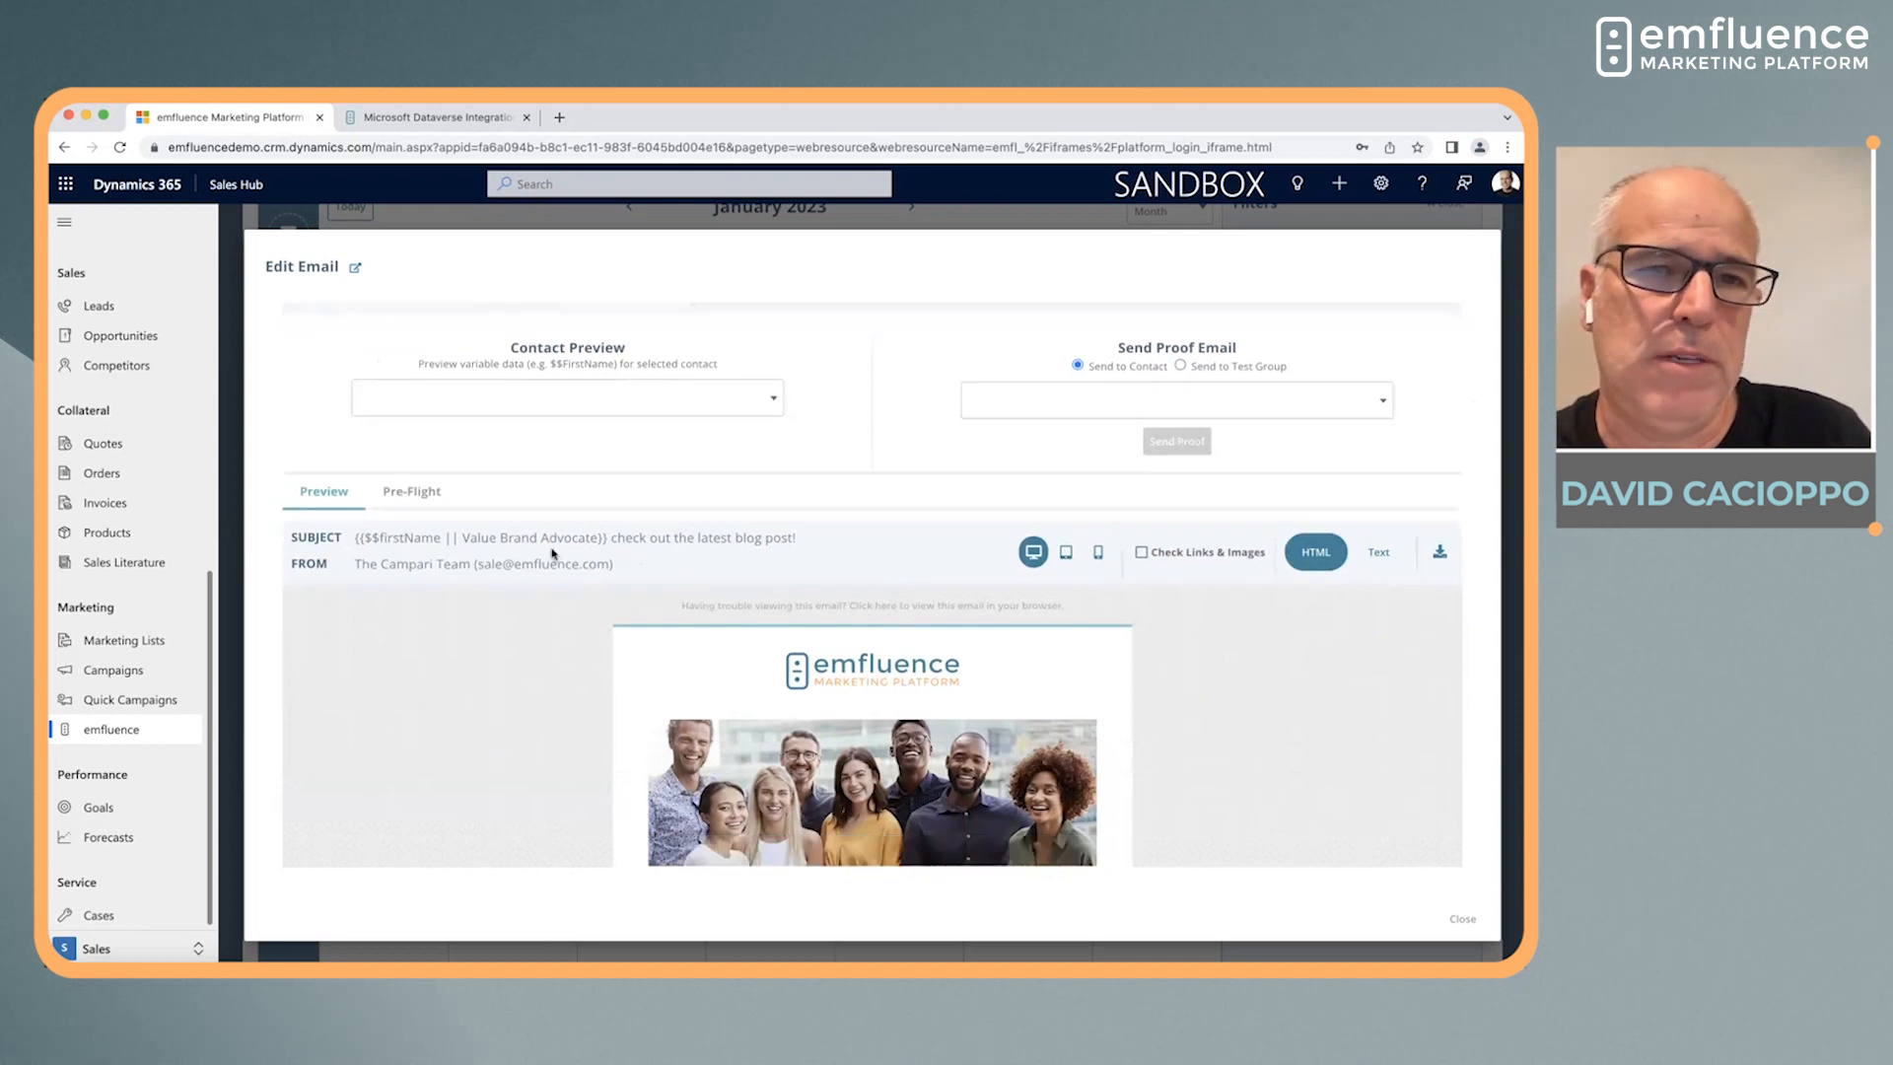
pyautogui.click(403, 366)
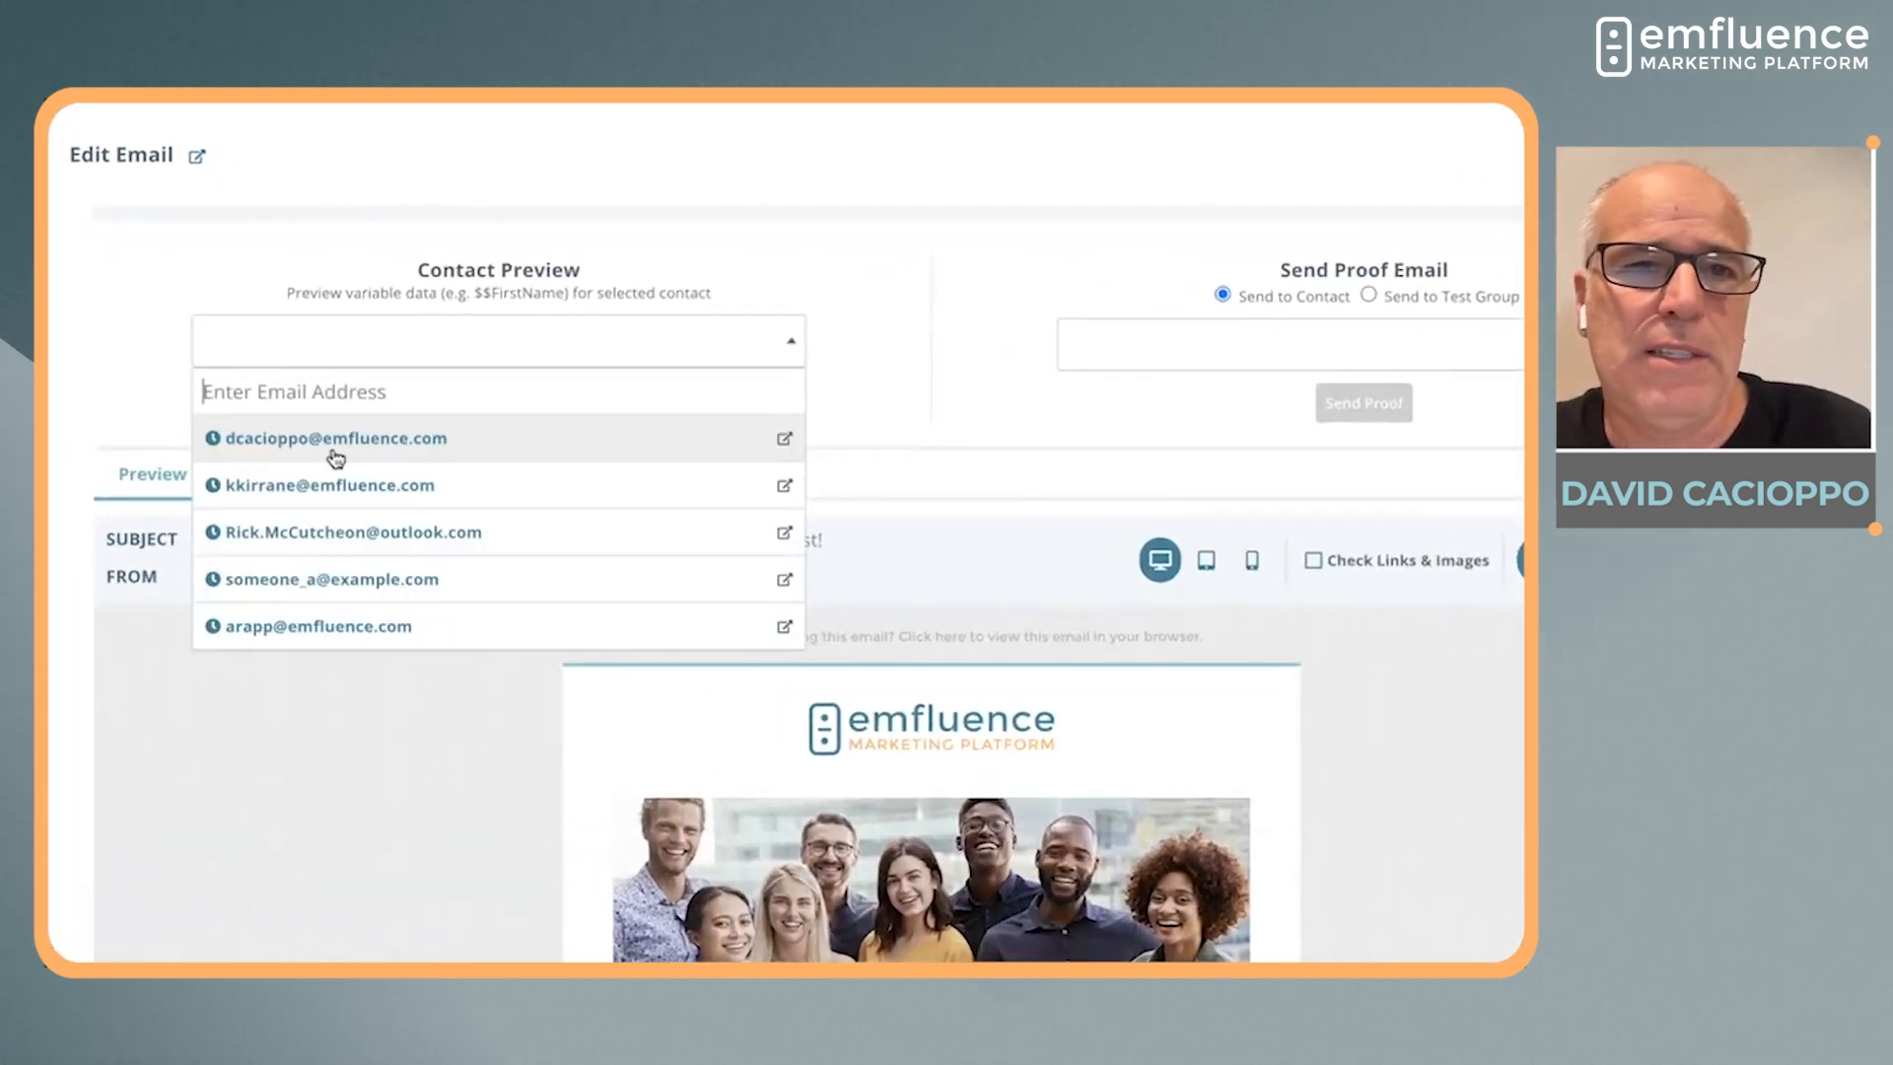
pyautogui.click(335, 458)
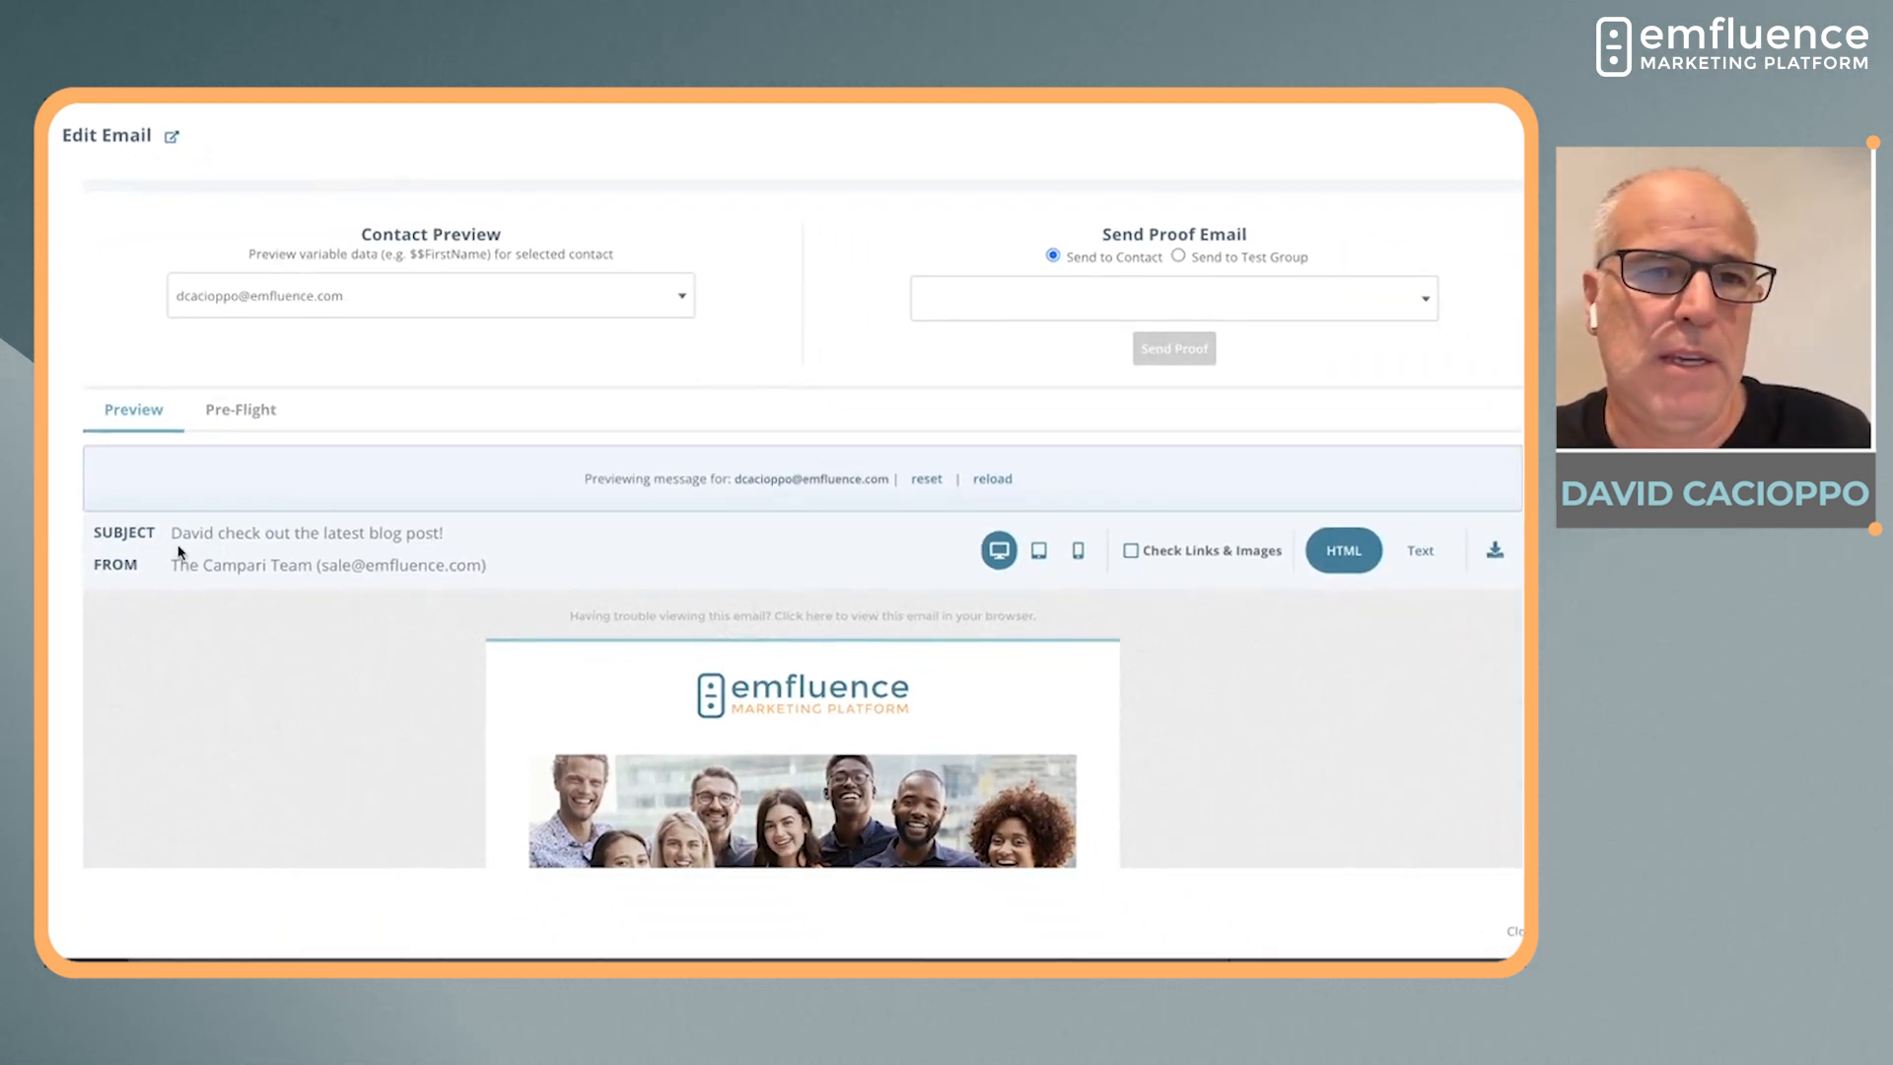
# Check the personalized subject line and the conditional content in the contact's email preview
pyautogui.moveTo(173, 534); pyautogui.dragTo(221, 533)
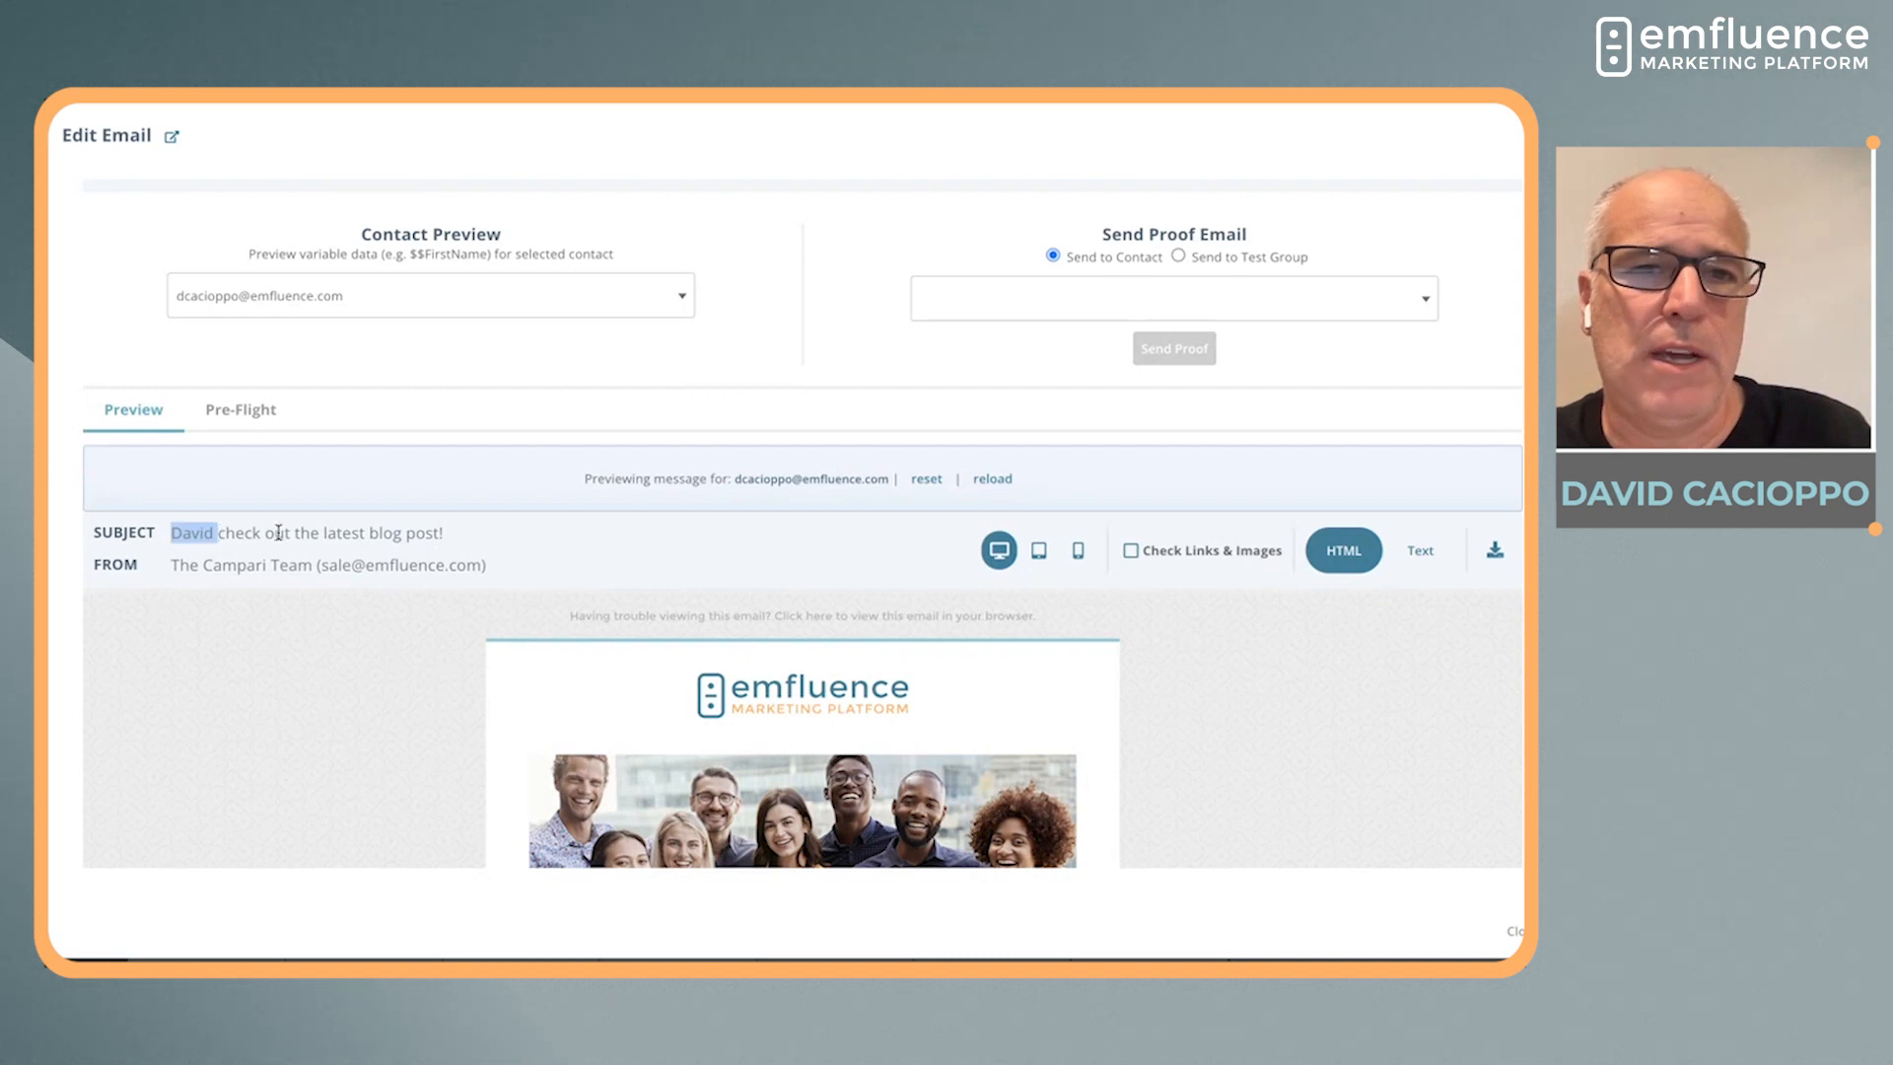
pyautogui.scroll(-1, 668, 763)
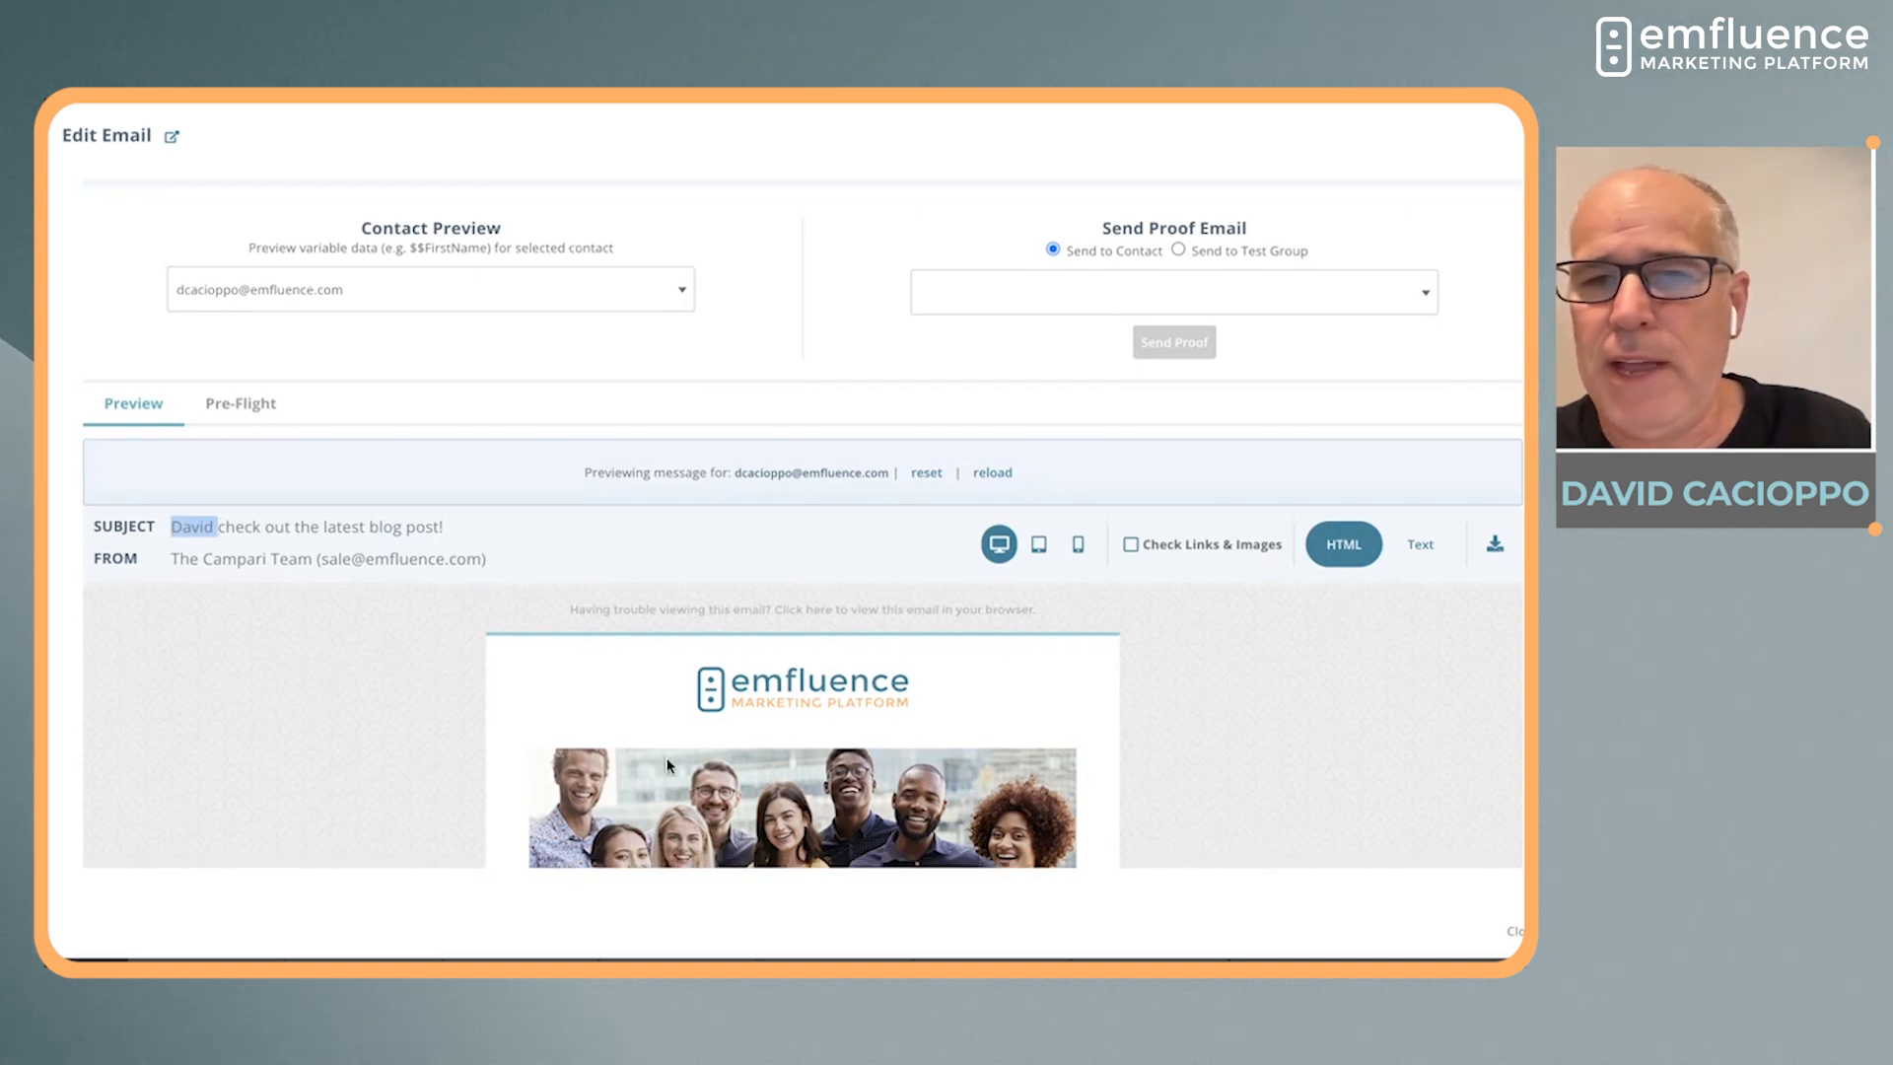
pyautogui.scroll(-5, 668, 764)
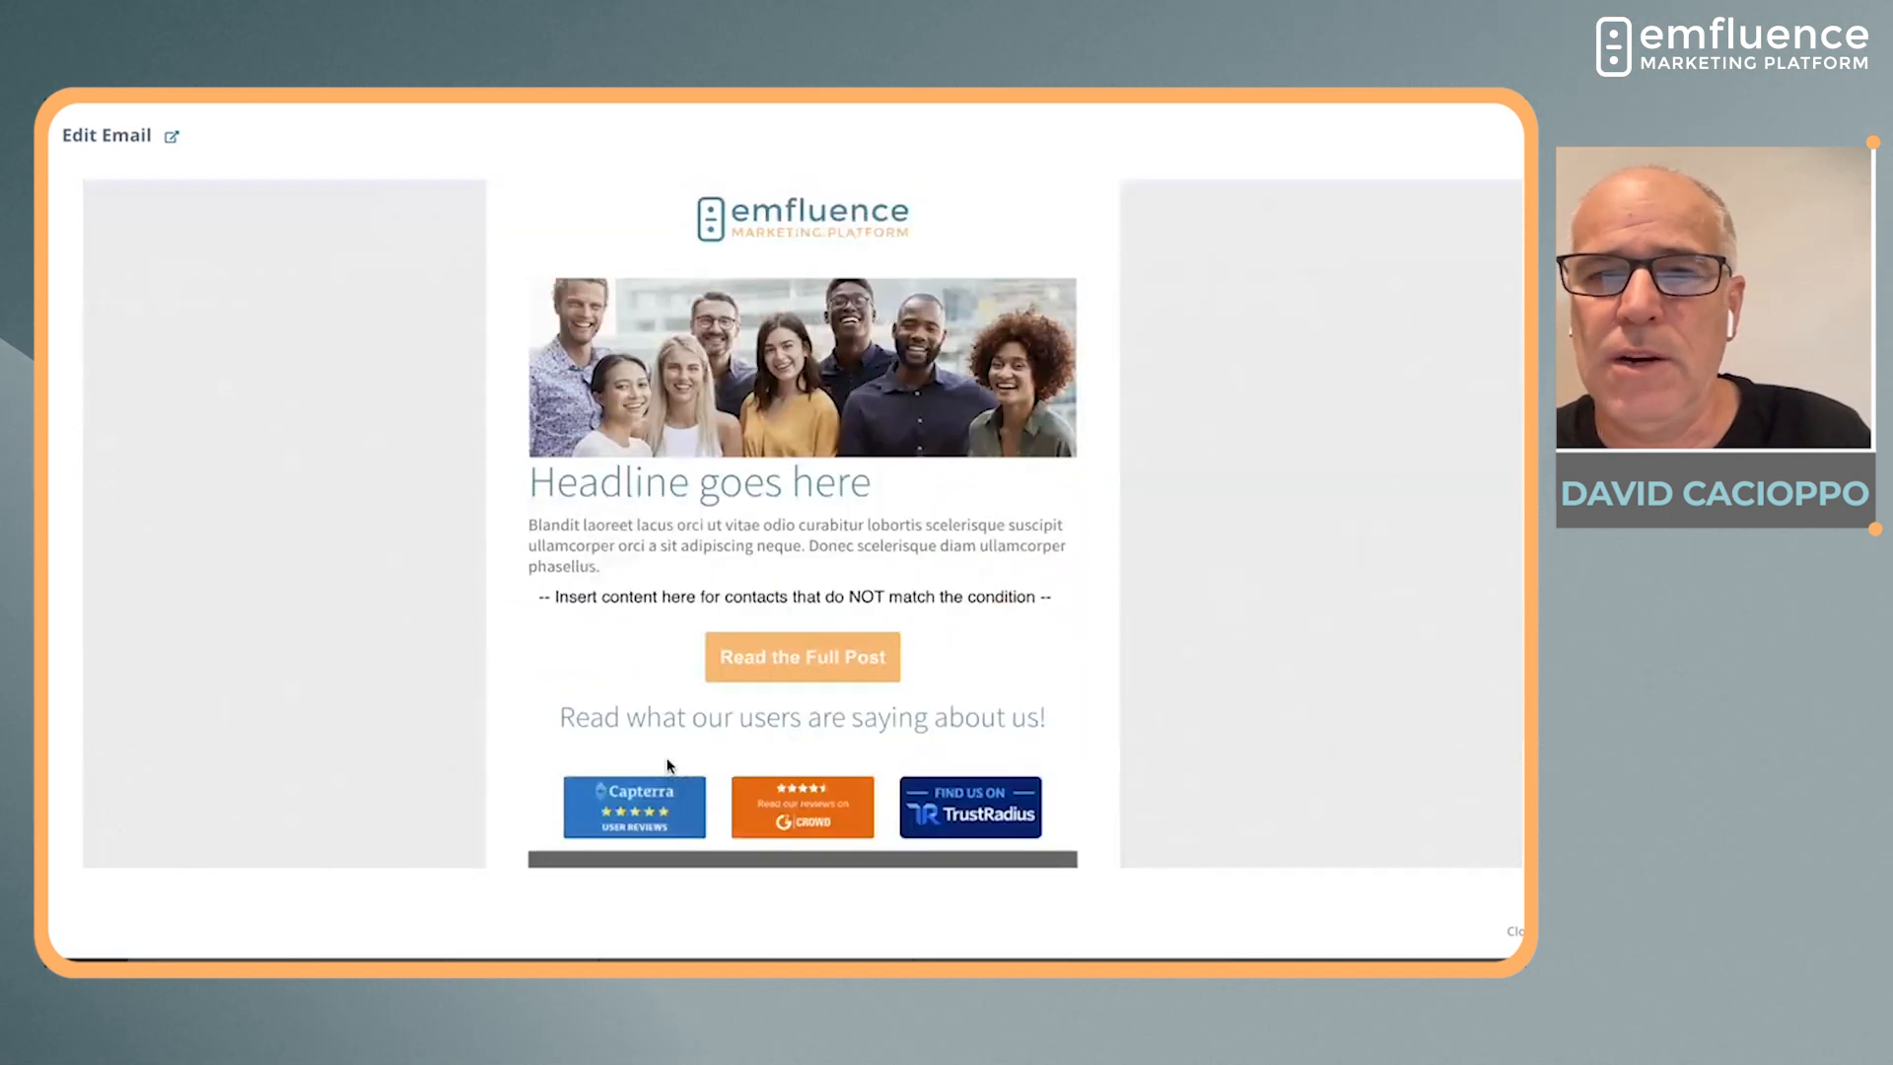
pyautogui.scroll(6, 667, 764)
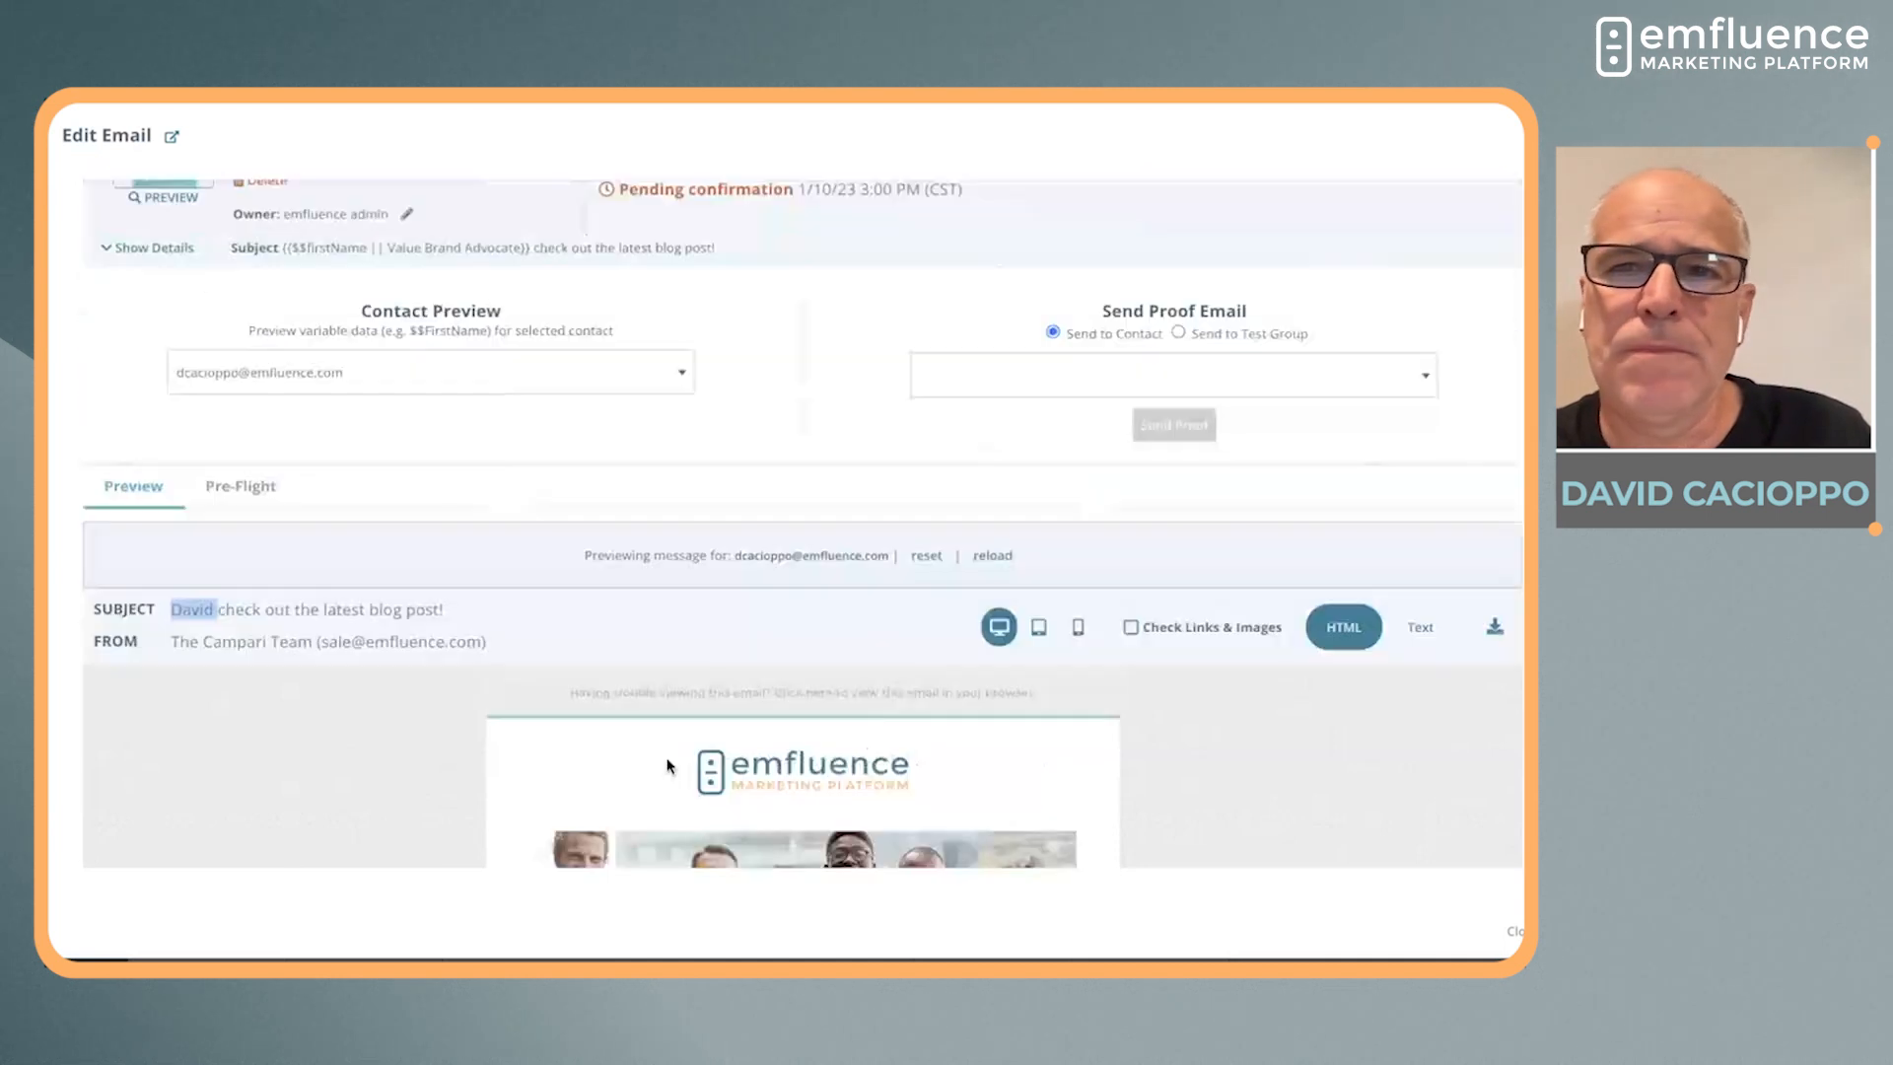
# Send a proof email to the second suggested contact, with its content personalized for the previewed contact
pyautogui.click(991, 385)
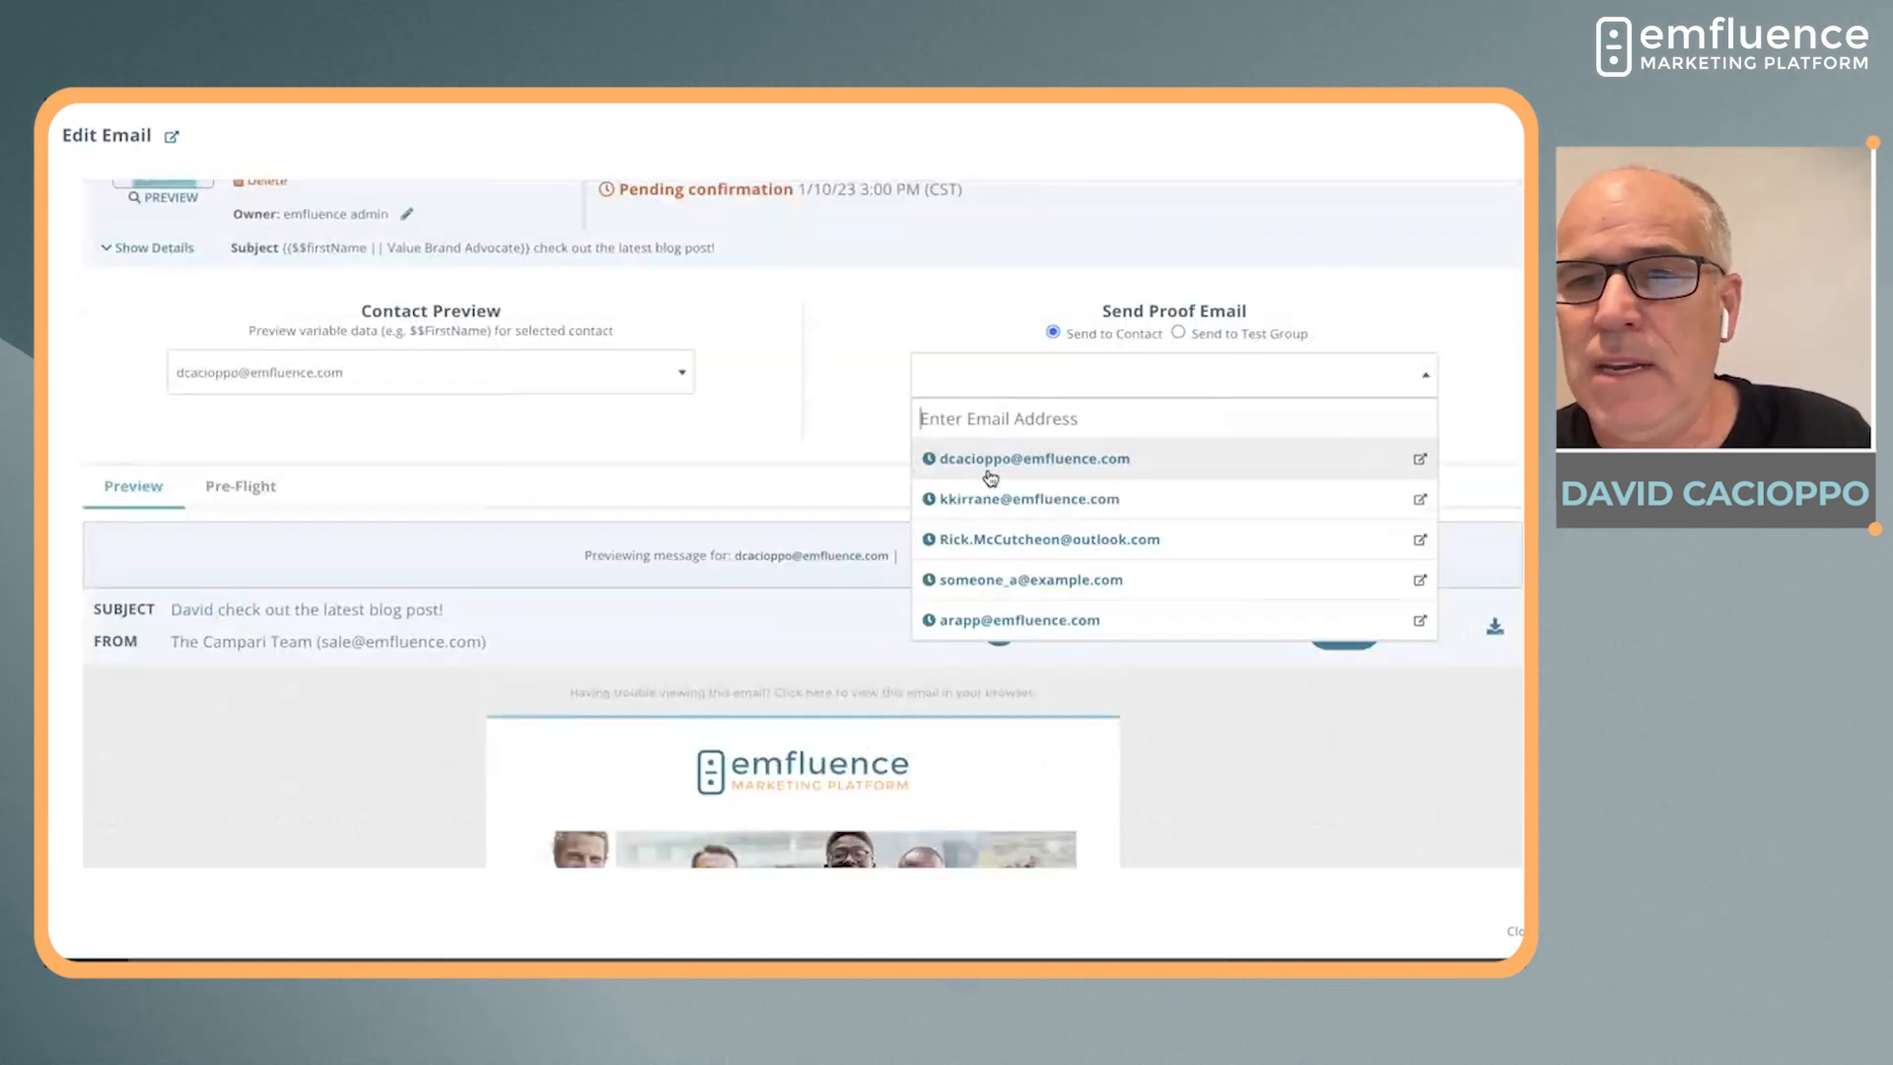
pyautogui.click(983, 500)
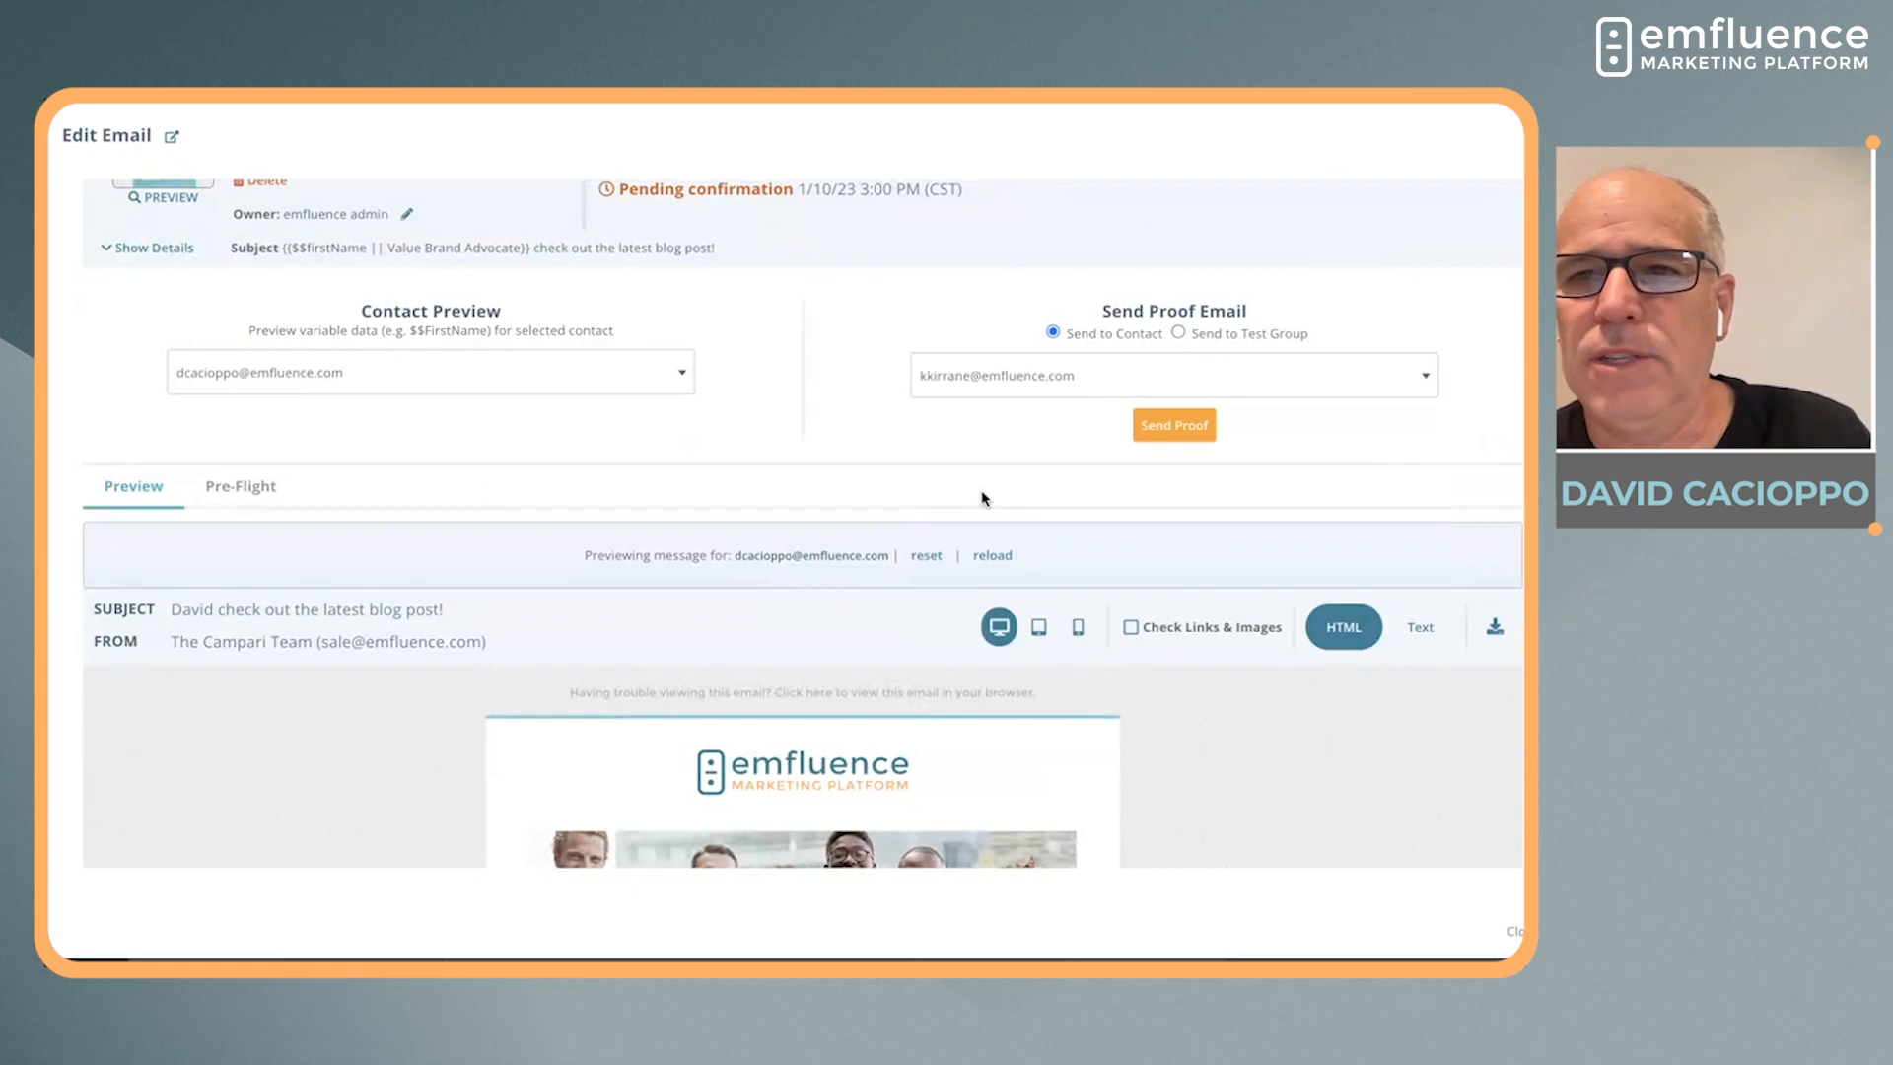
pyautogui.click(1139, 437)
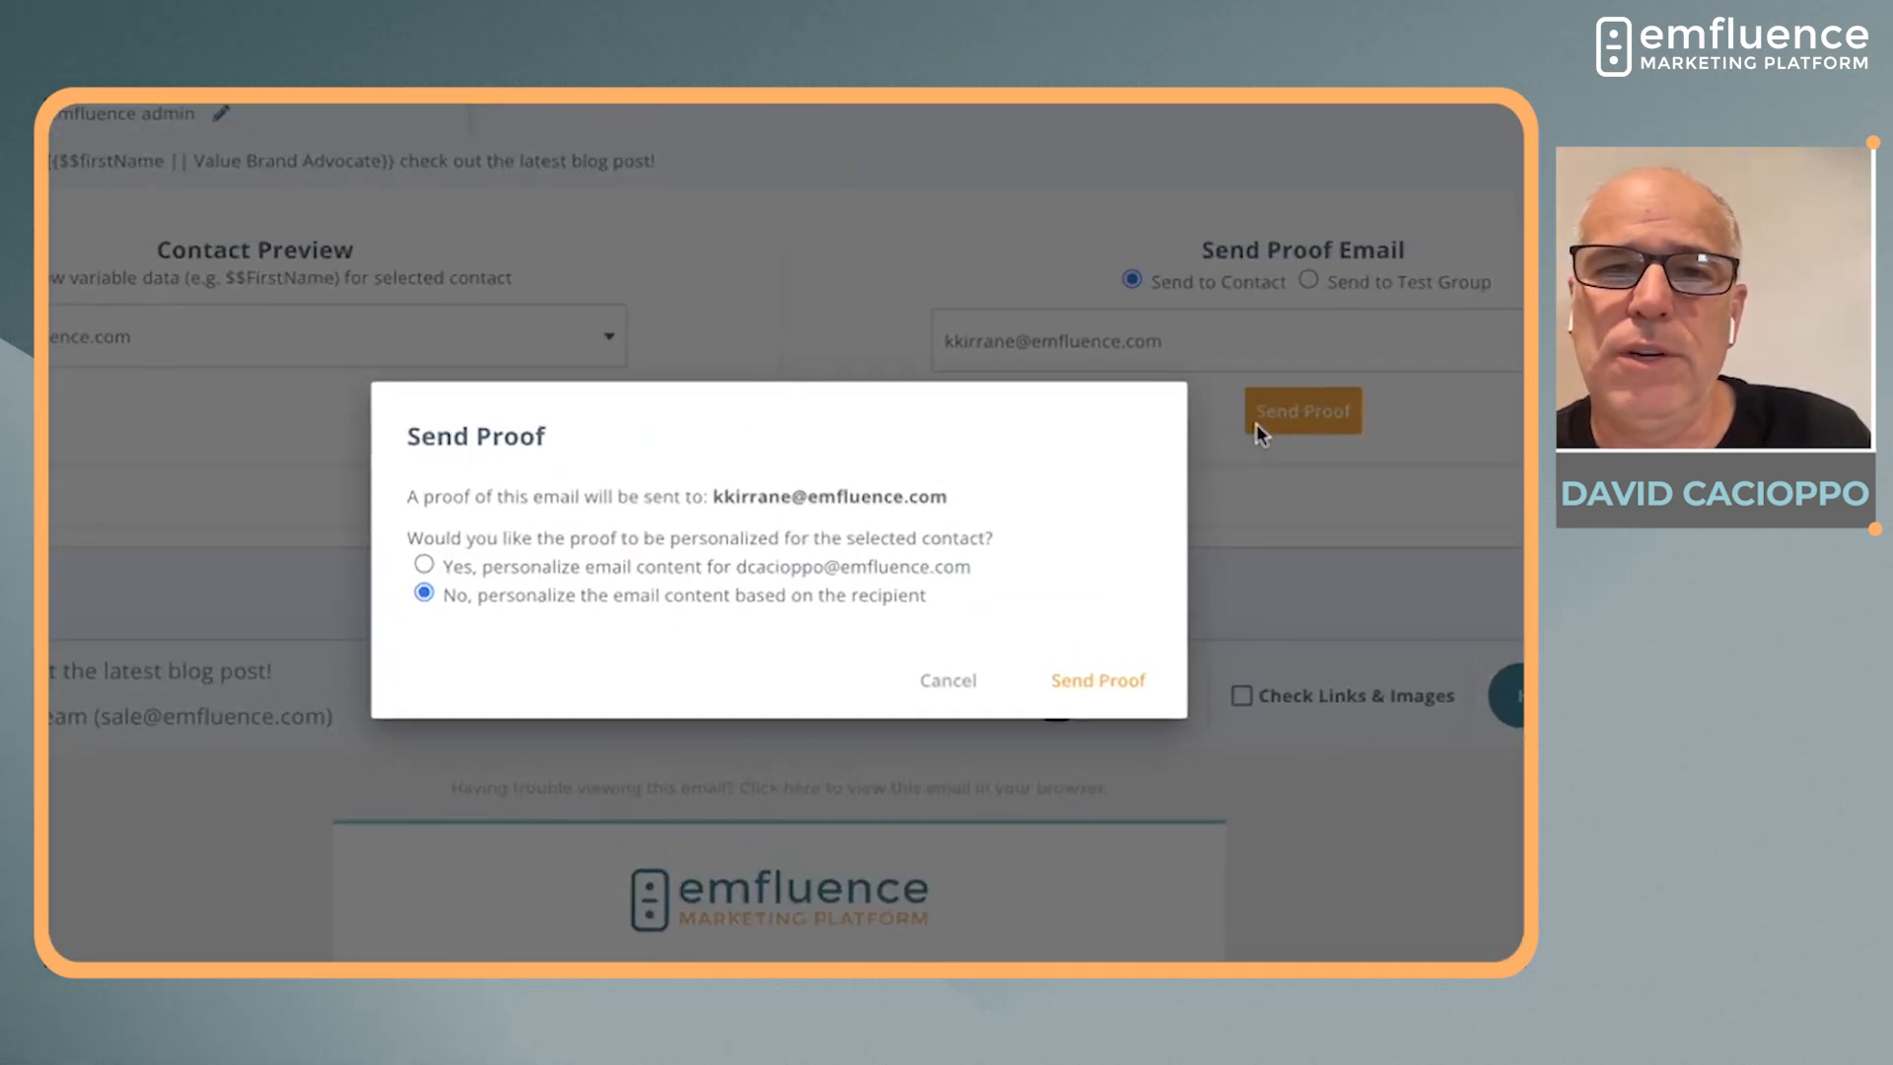
pyautogui.click(626, 539)
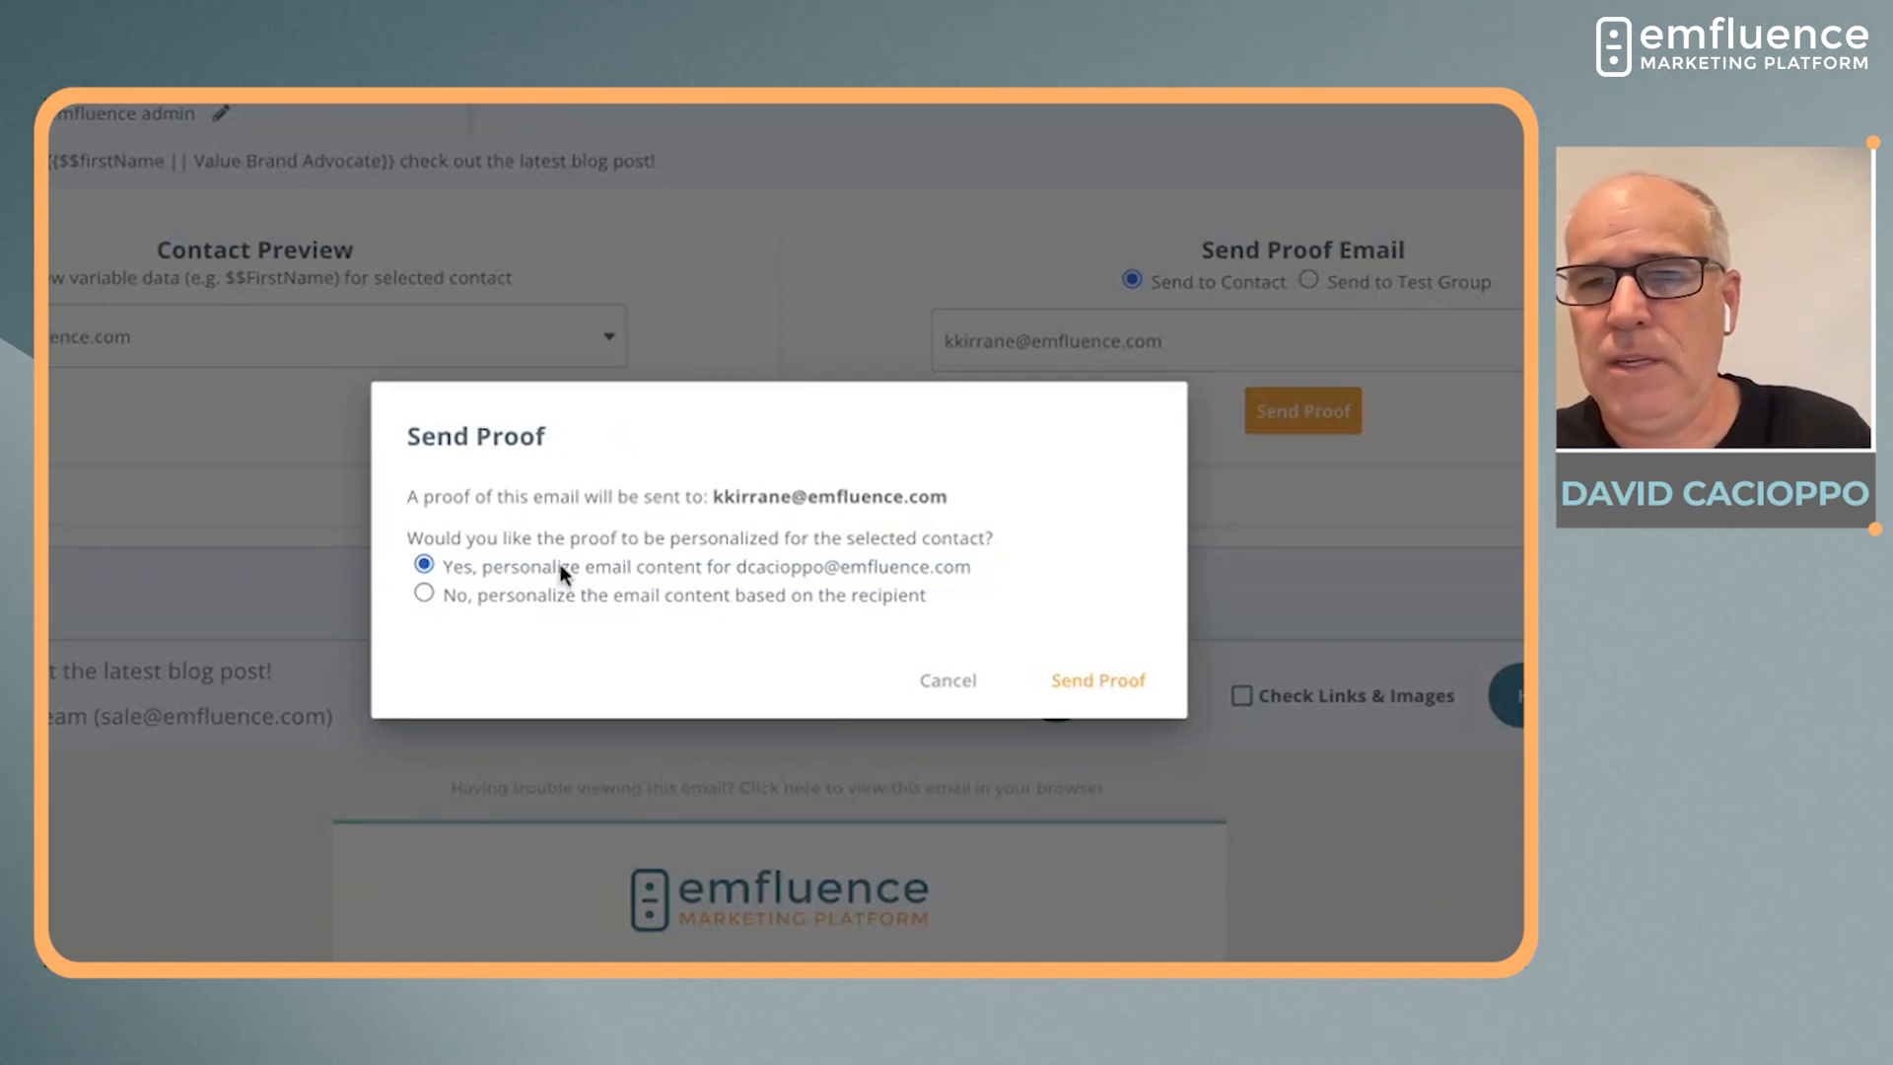
pyautogui.click(1118, 681)
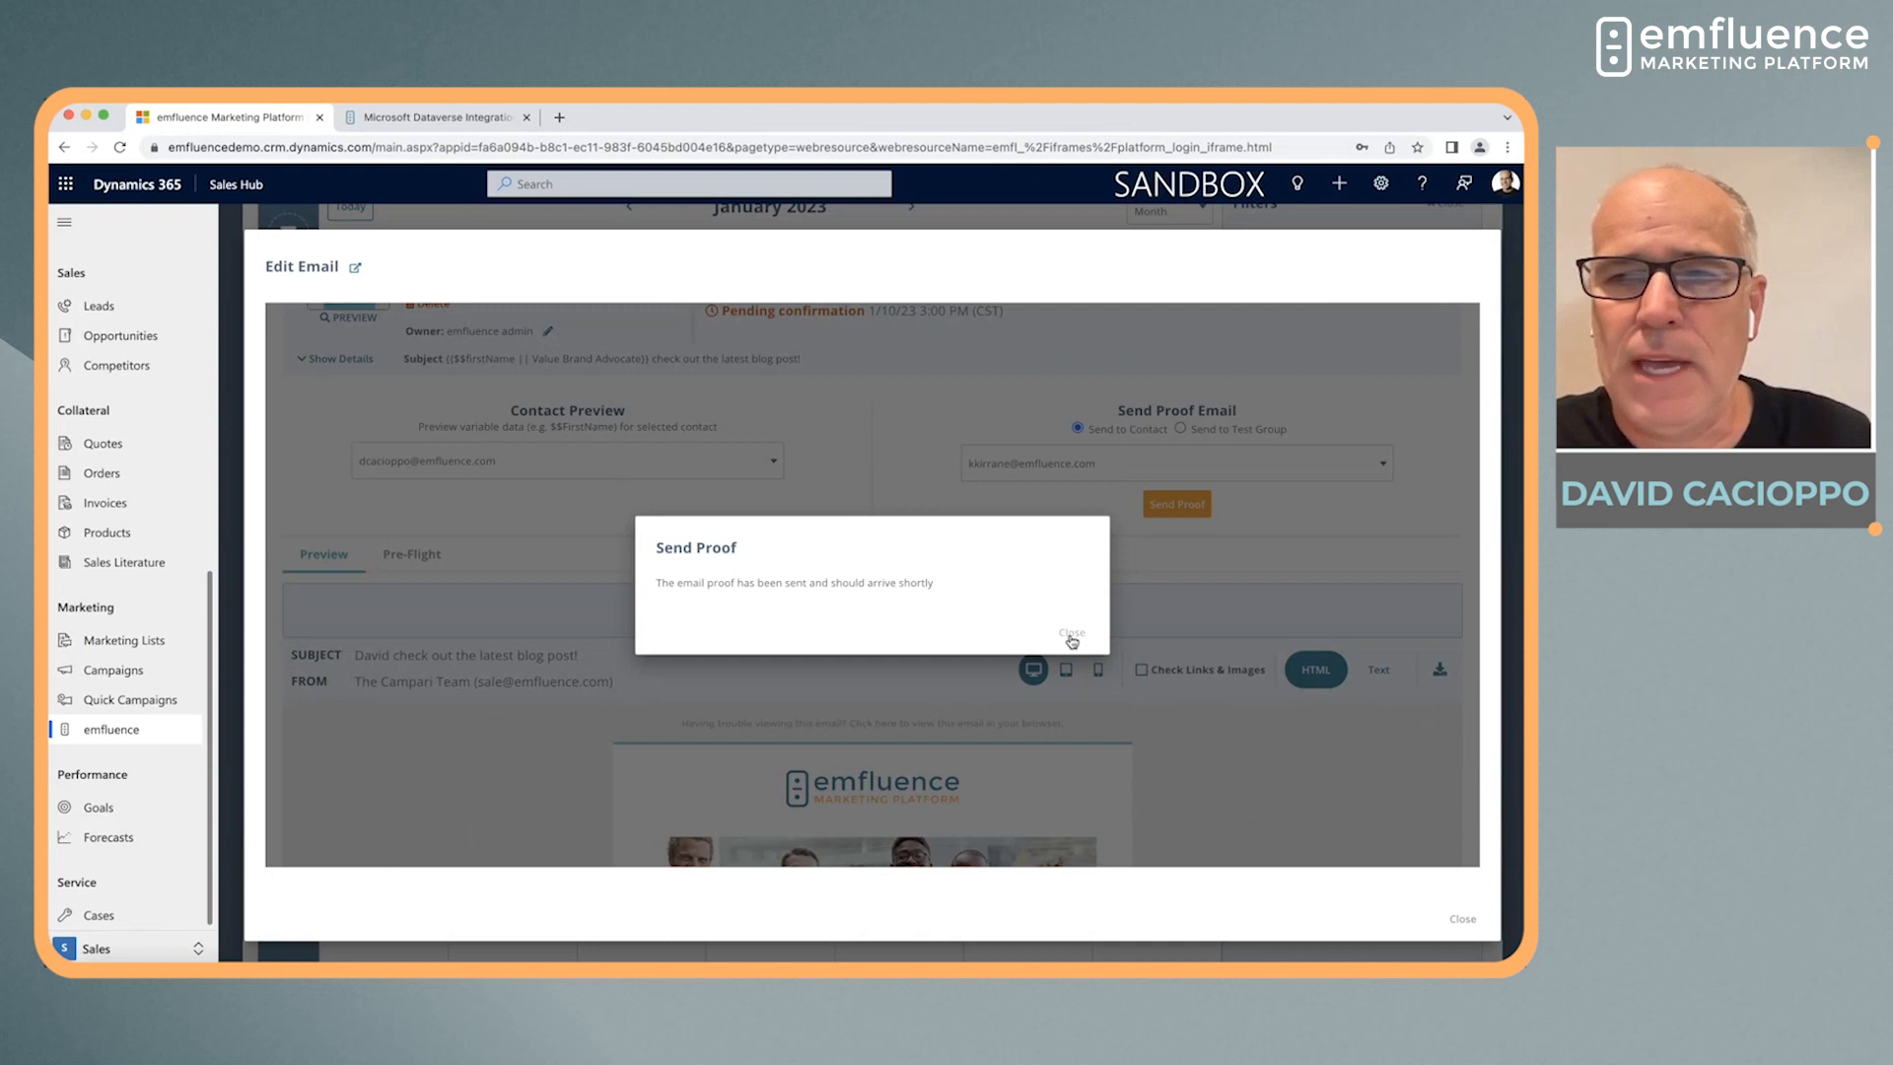
pyautogui.click(1077, 636)
# Preview the email in tablet and mobile layouts and review the mobile version's content
pyautogui.scroll(-3, 910, 557)
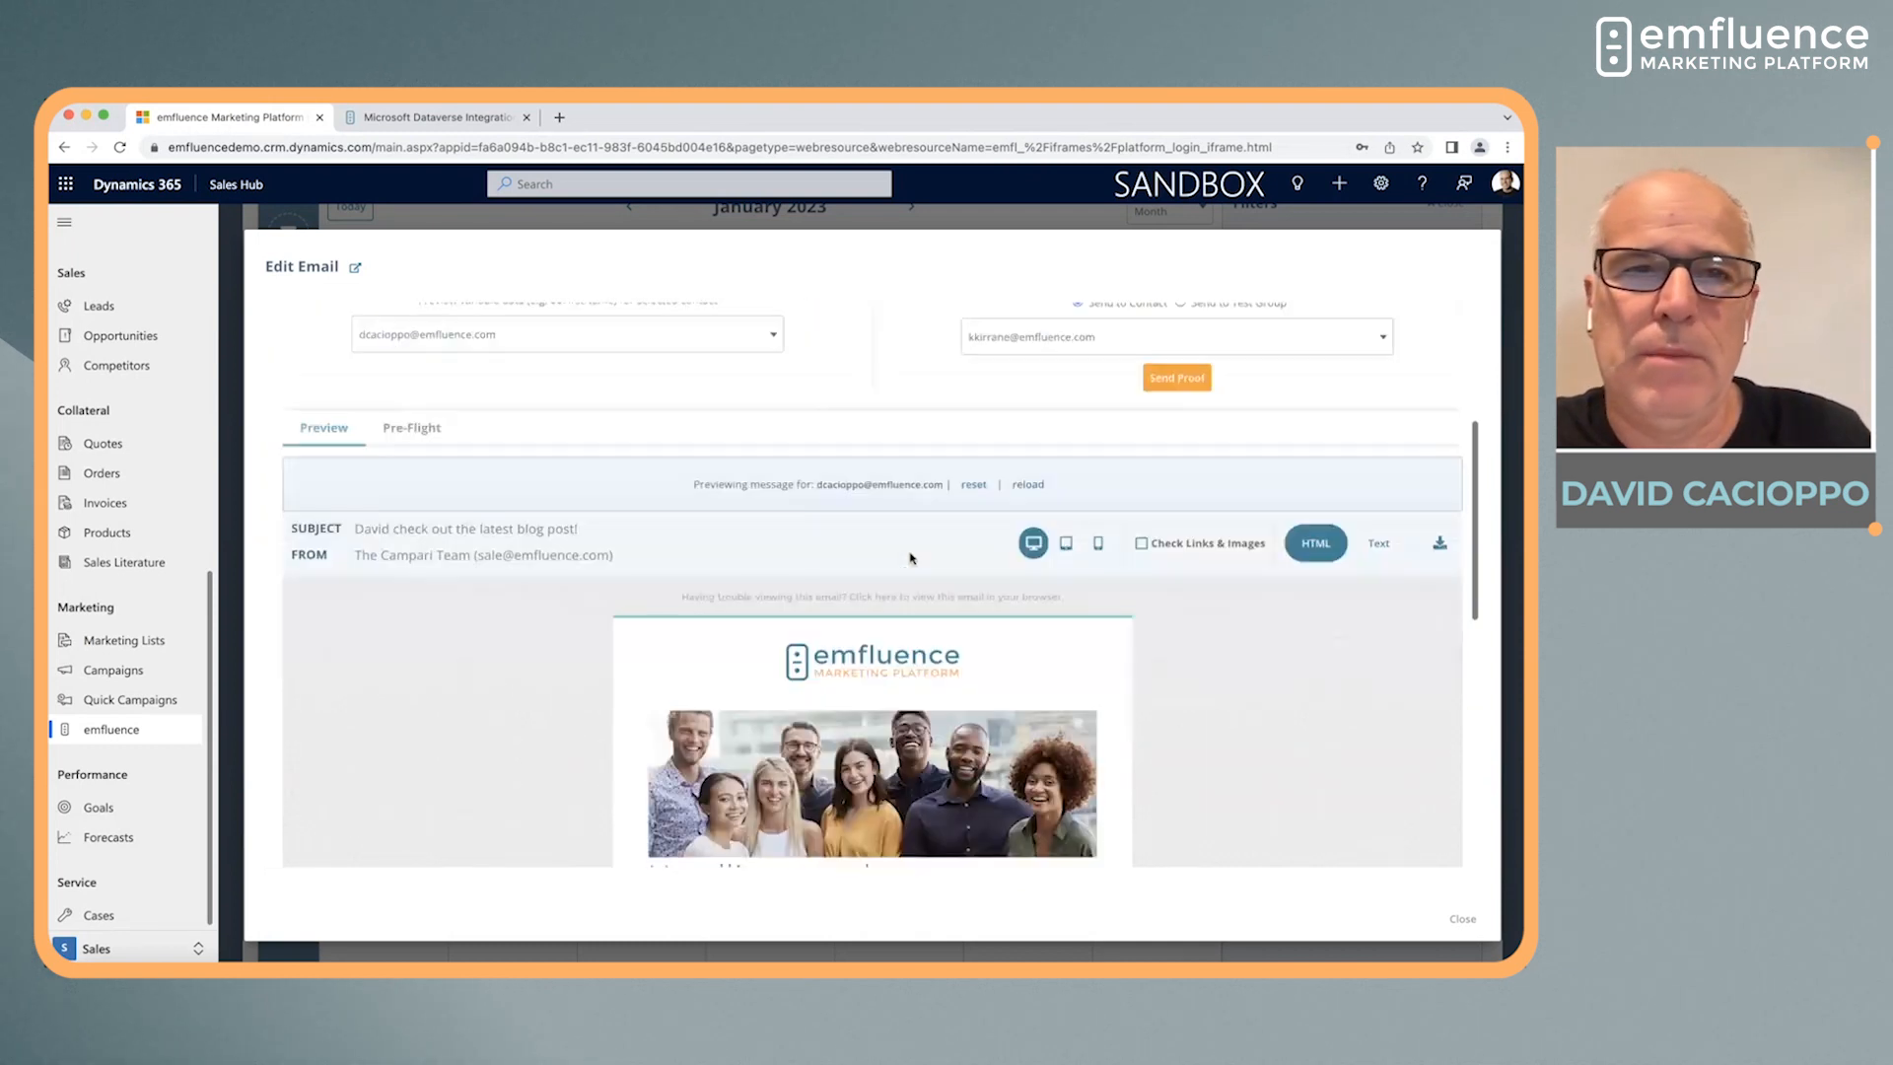
pyautogui.scroll(-1, 910, 558)
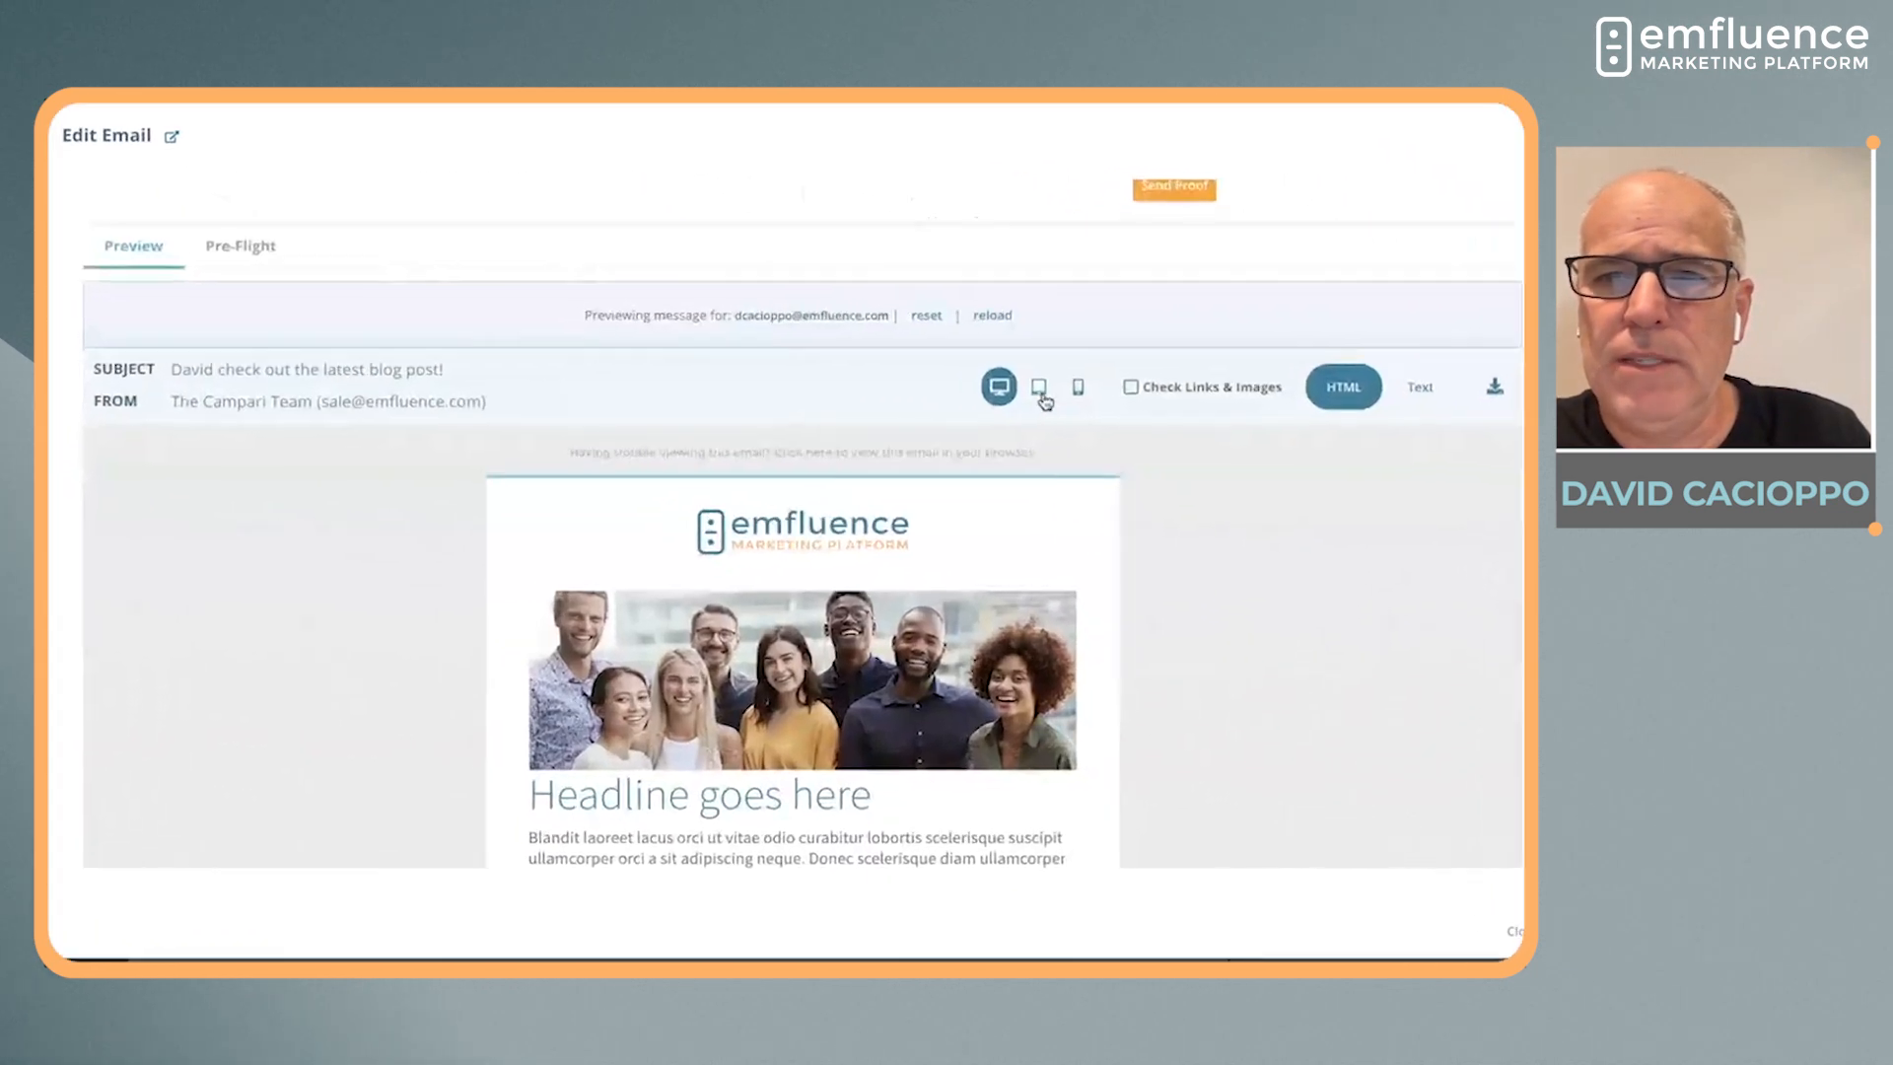
pyautogui.click(1040, 396)
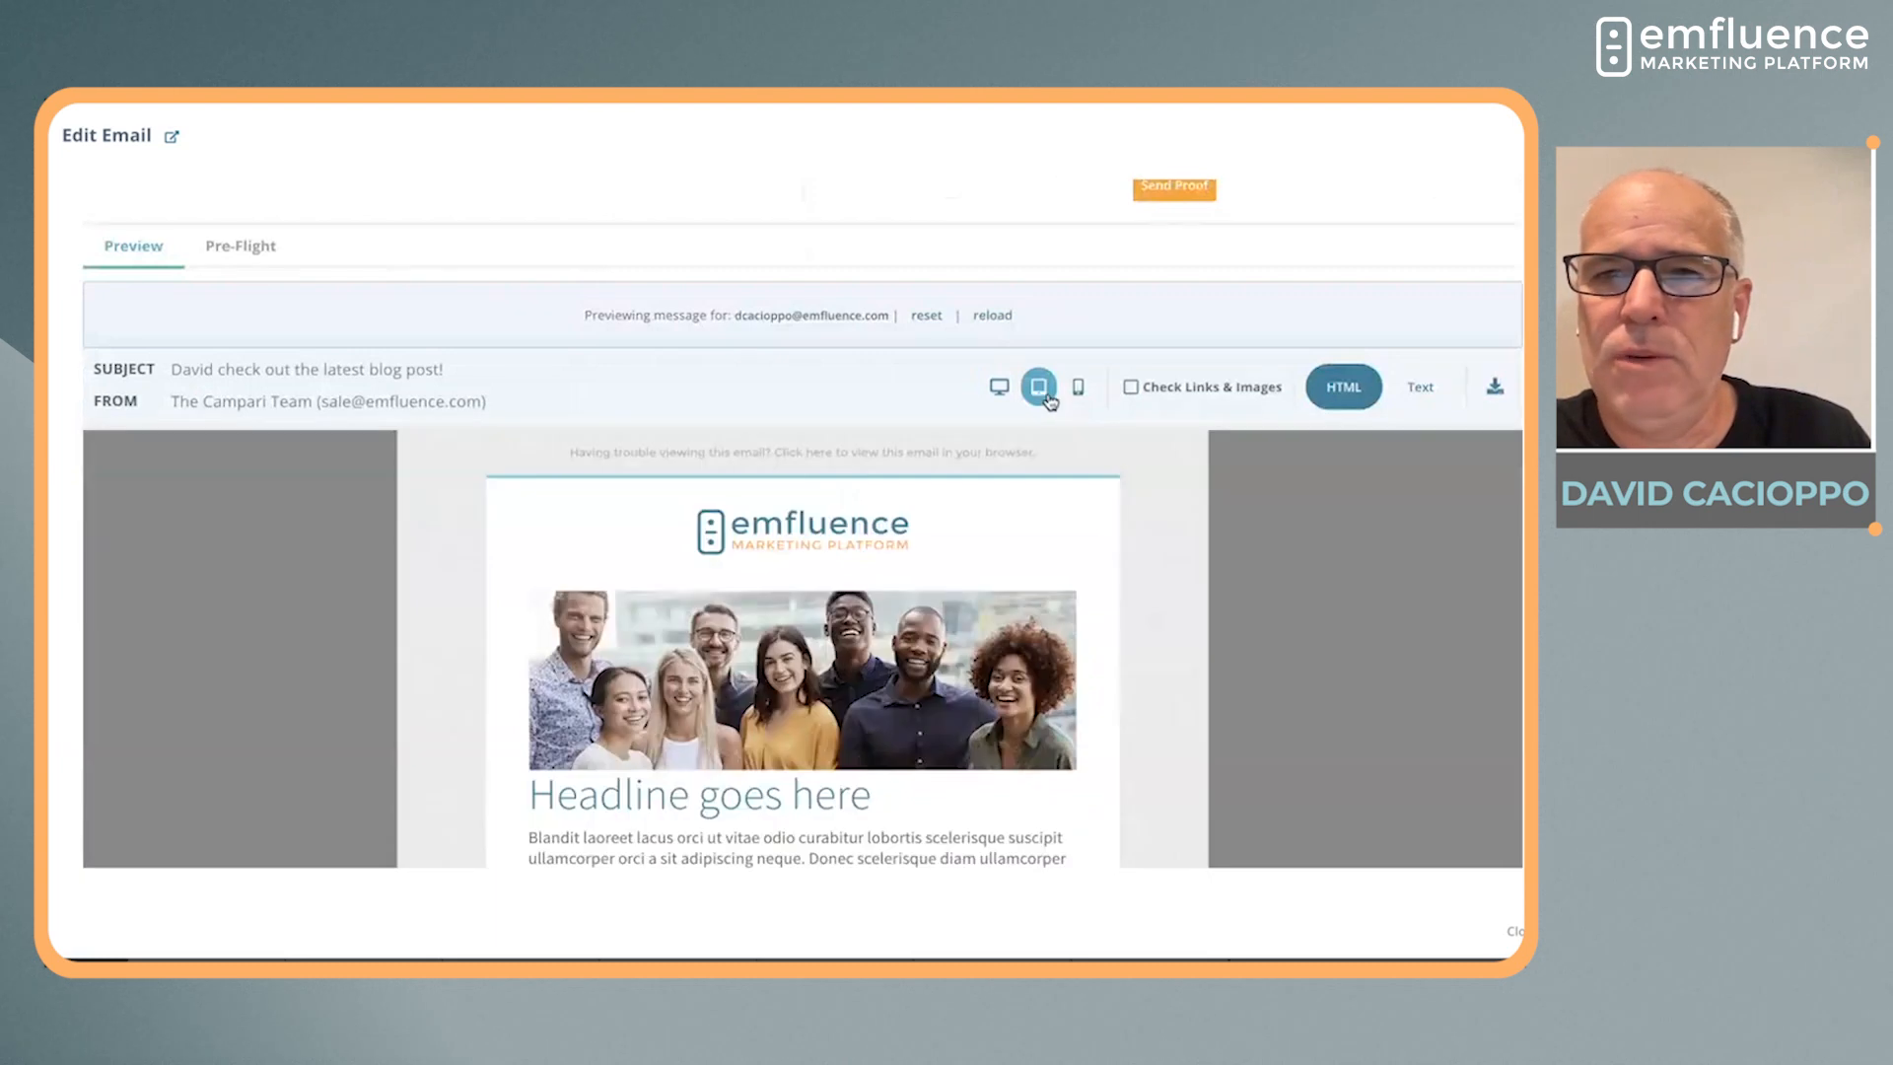
pyautogui.click(1080, 390)
pyautogui.scroll(-10, 1047, 663)
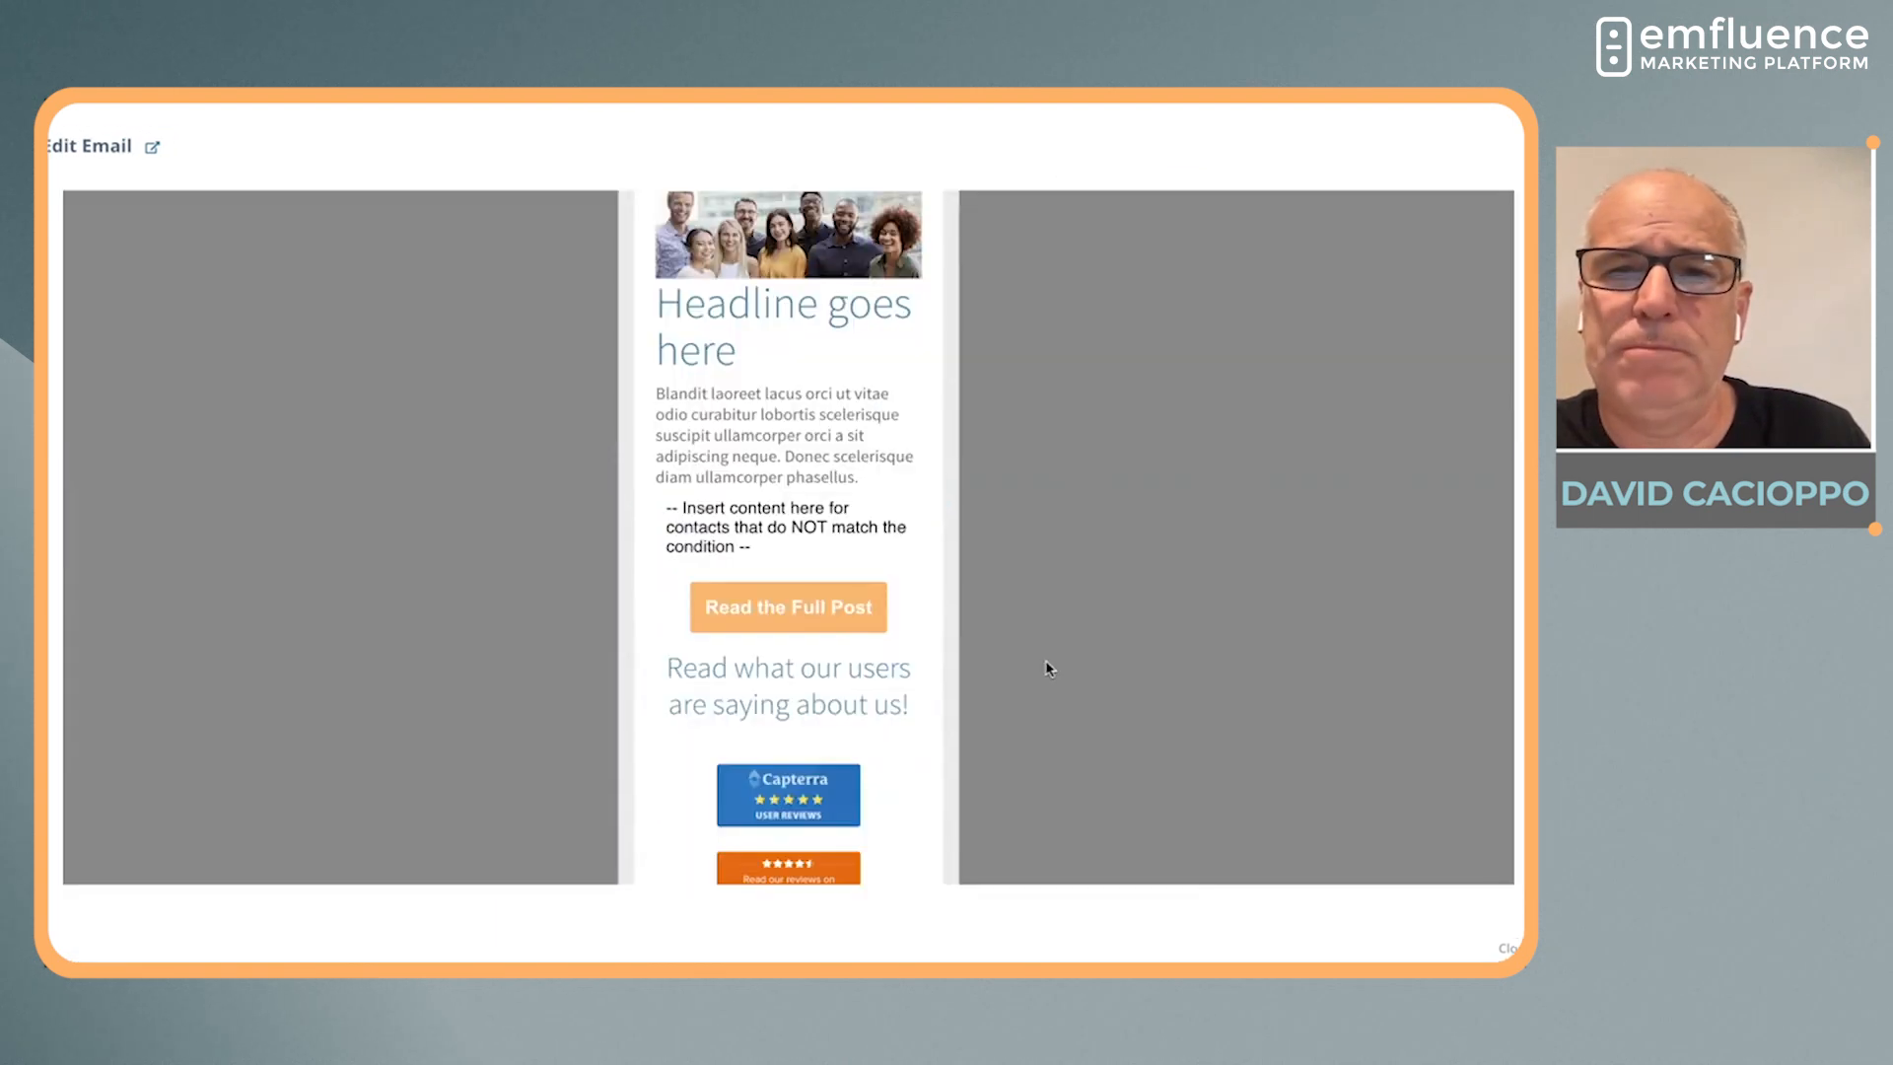
pyautogui.scroll(-5, 1048, 665)
pyautogui.scroll(15, 1048, 664)
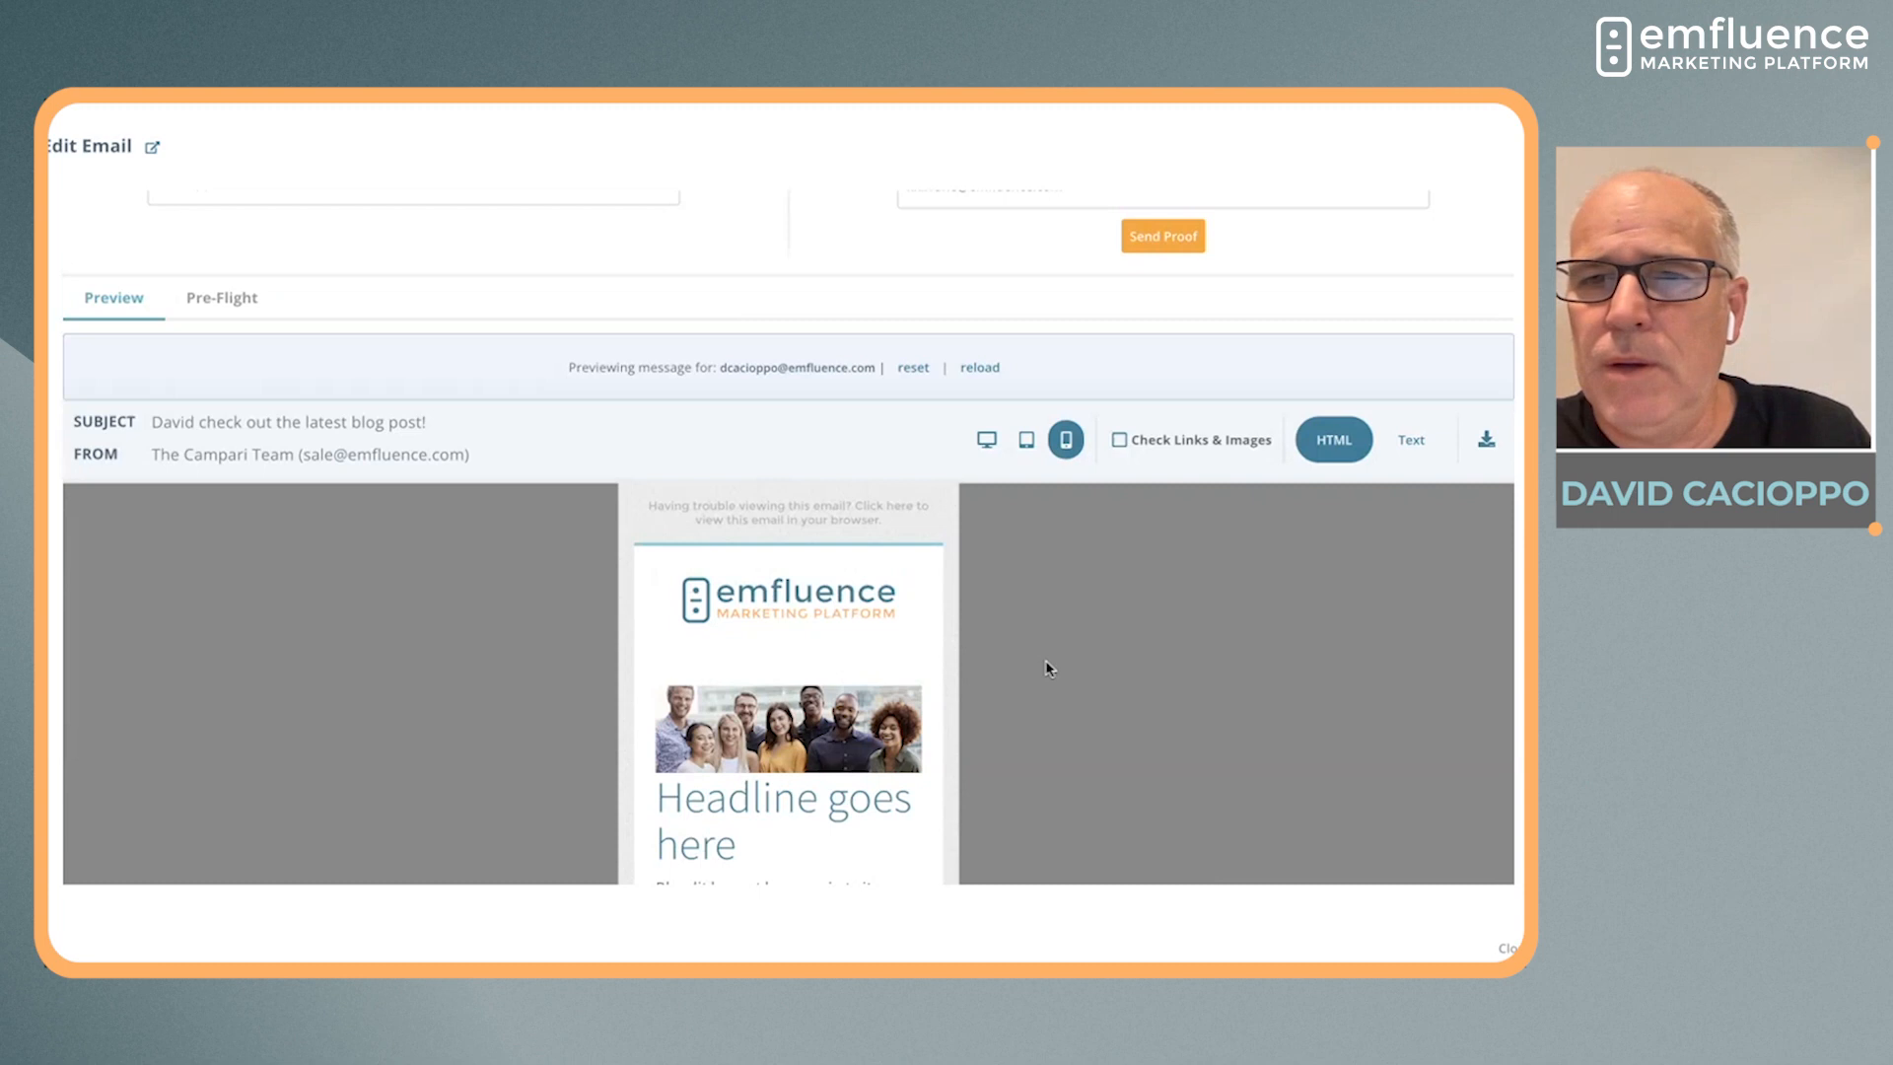
# Enable Check Links & Images and inspect the details of the blank "Read the Full Post" link
pyautogui.click(1117, 501)
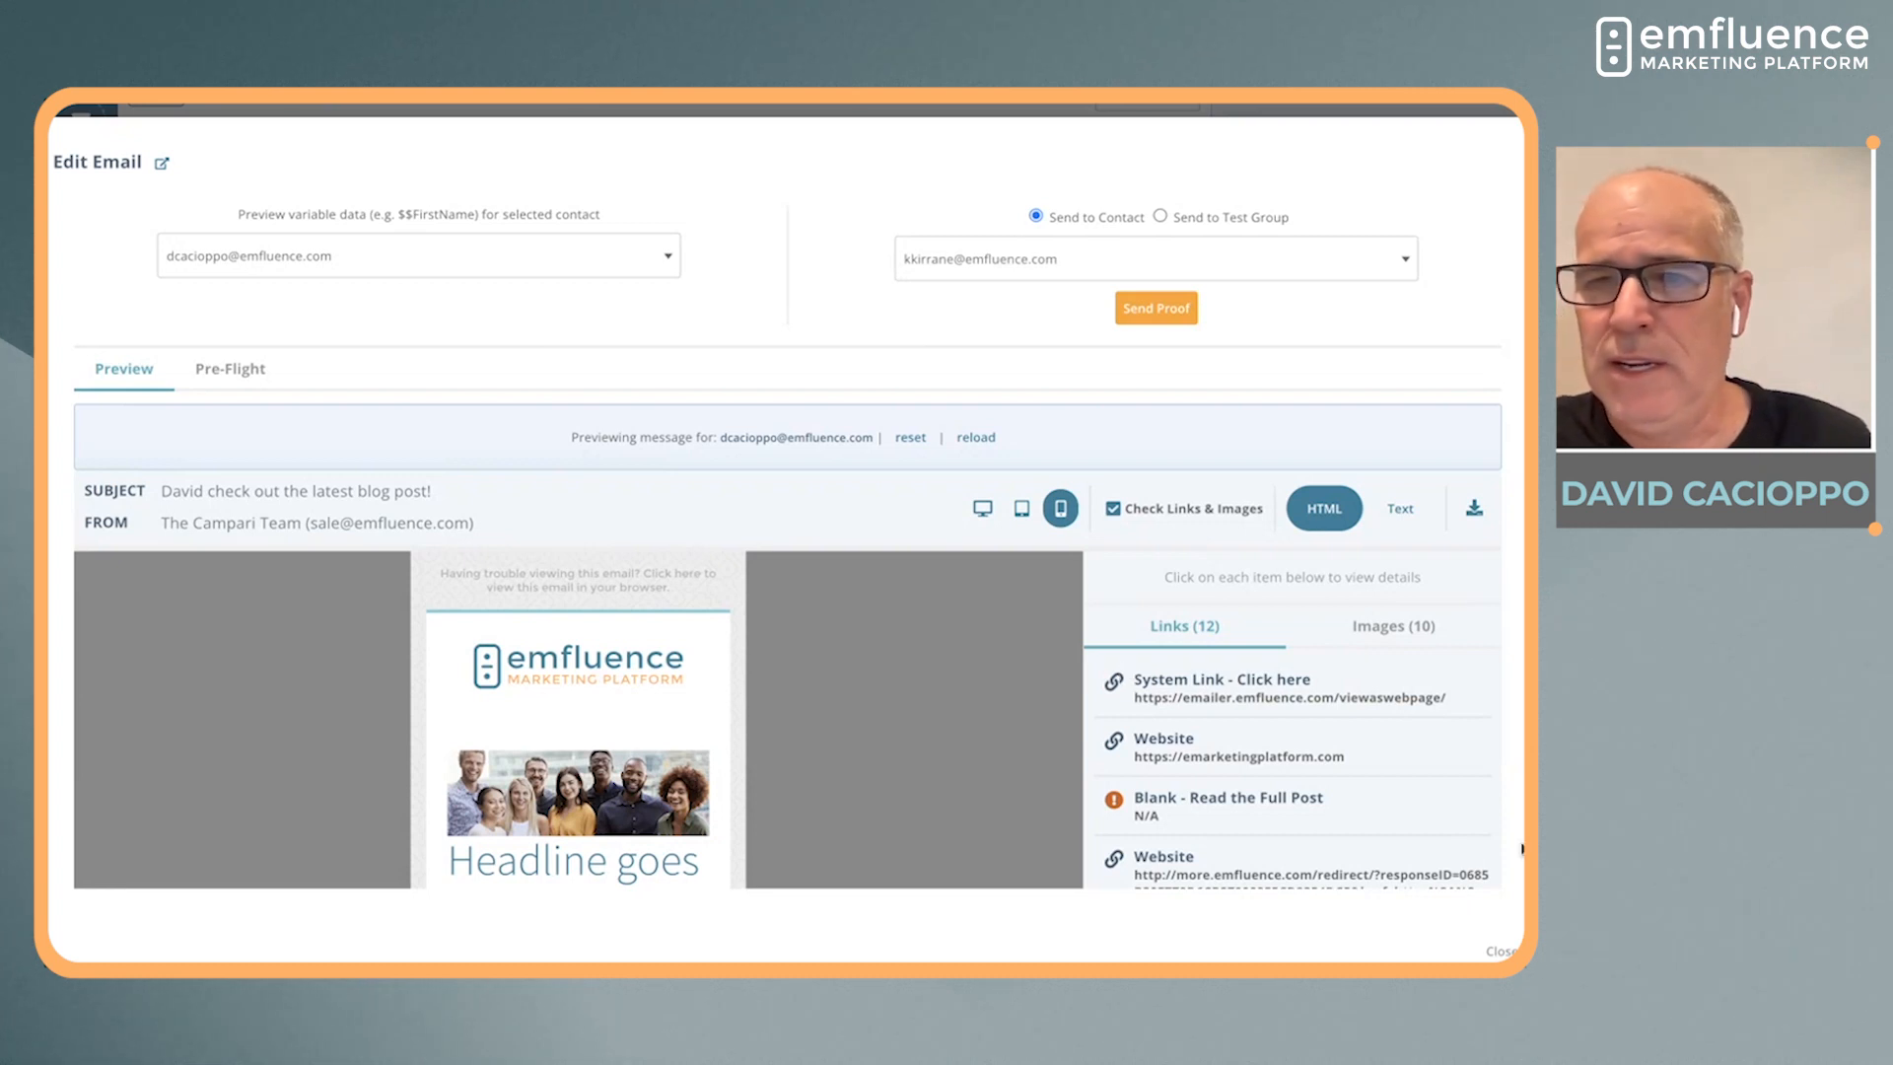
pyautogui.rightClick(1483, 647)
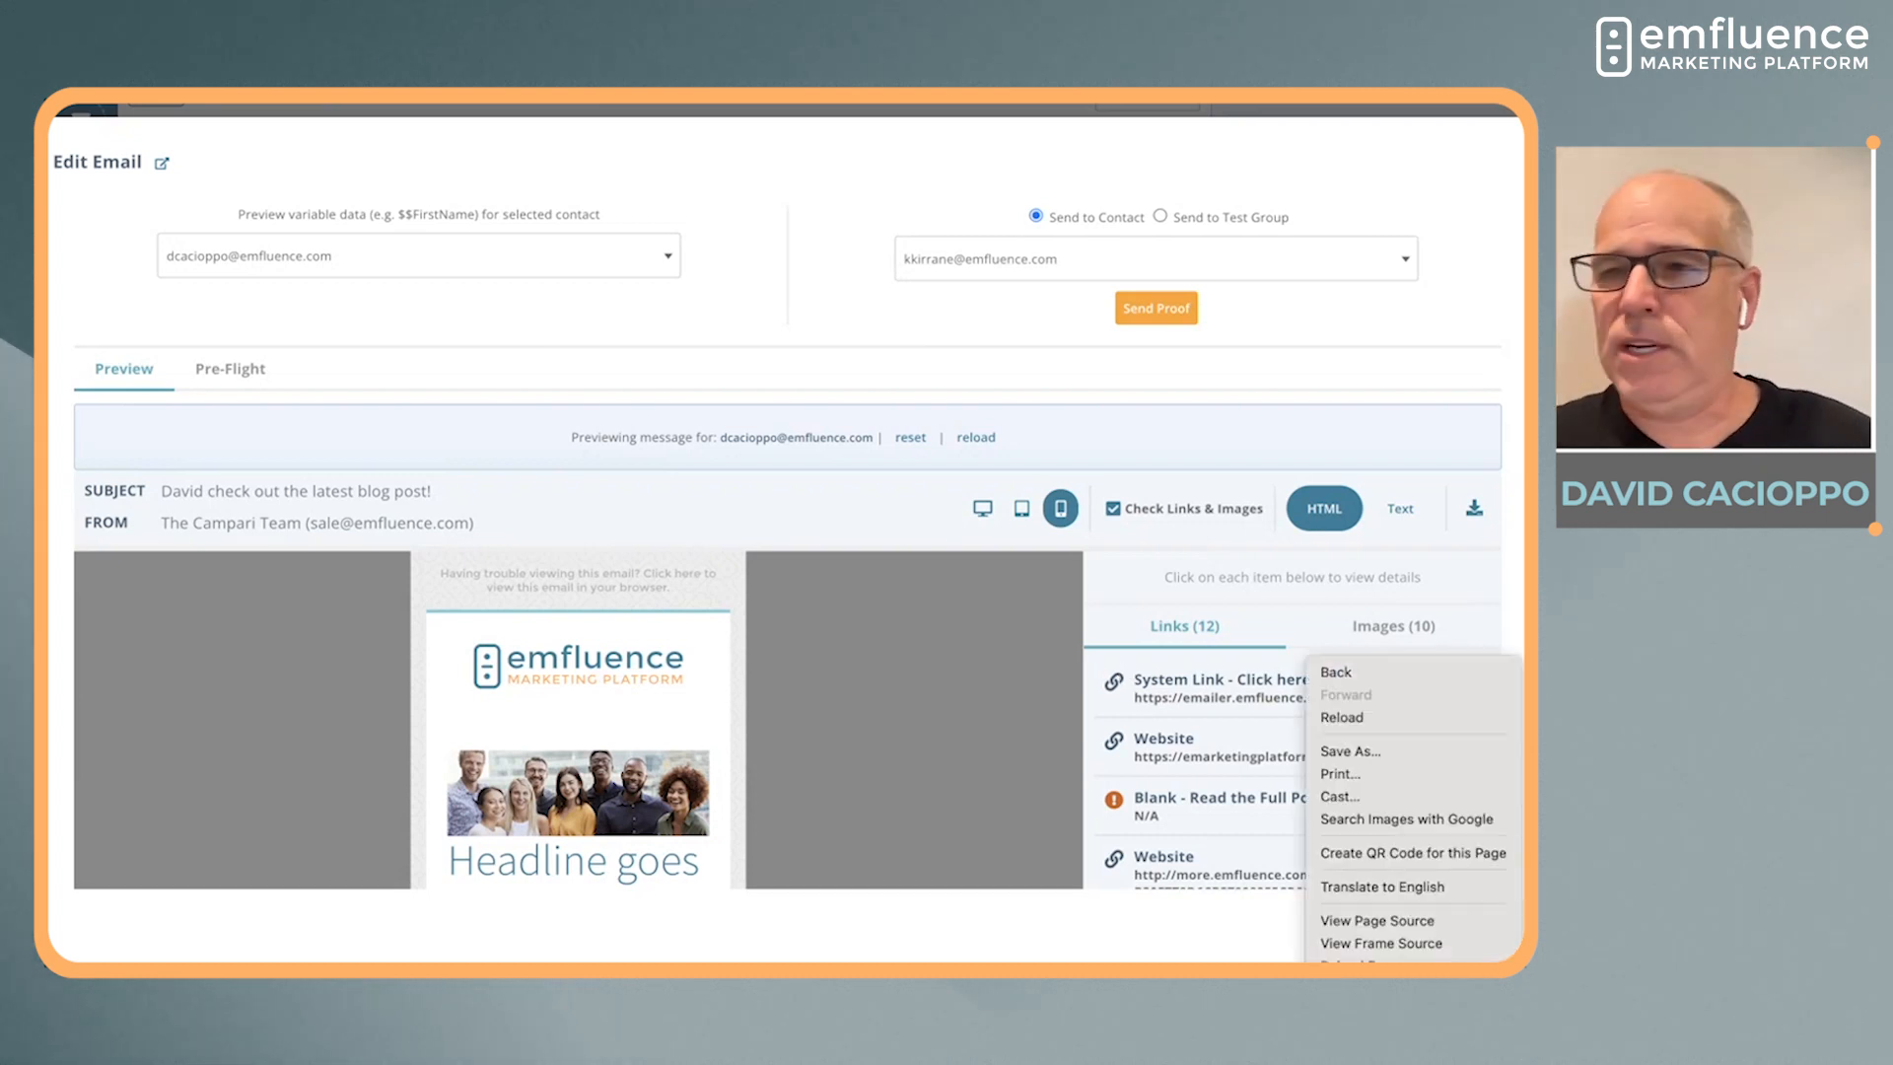
pyautogui.click(1483, 648)
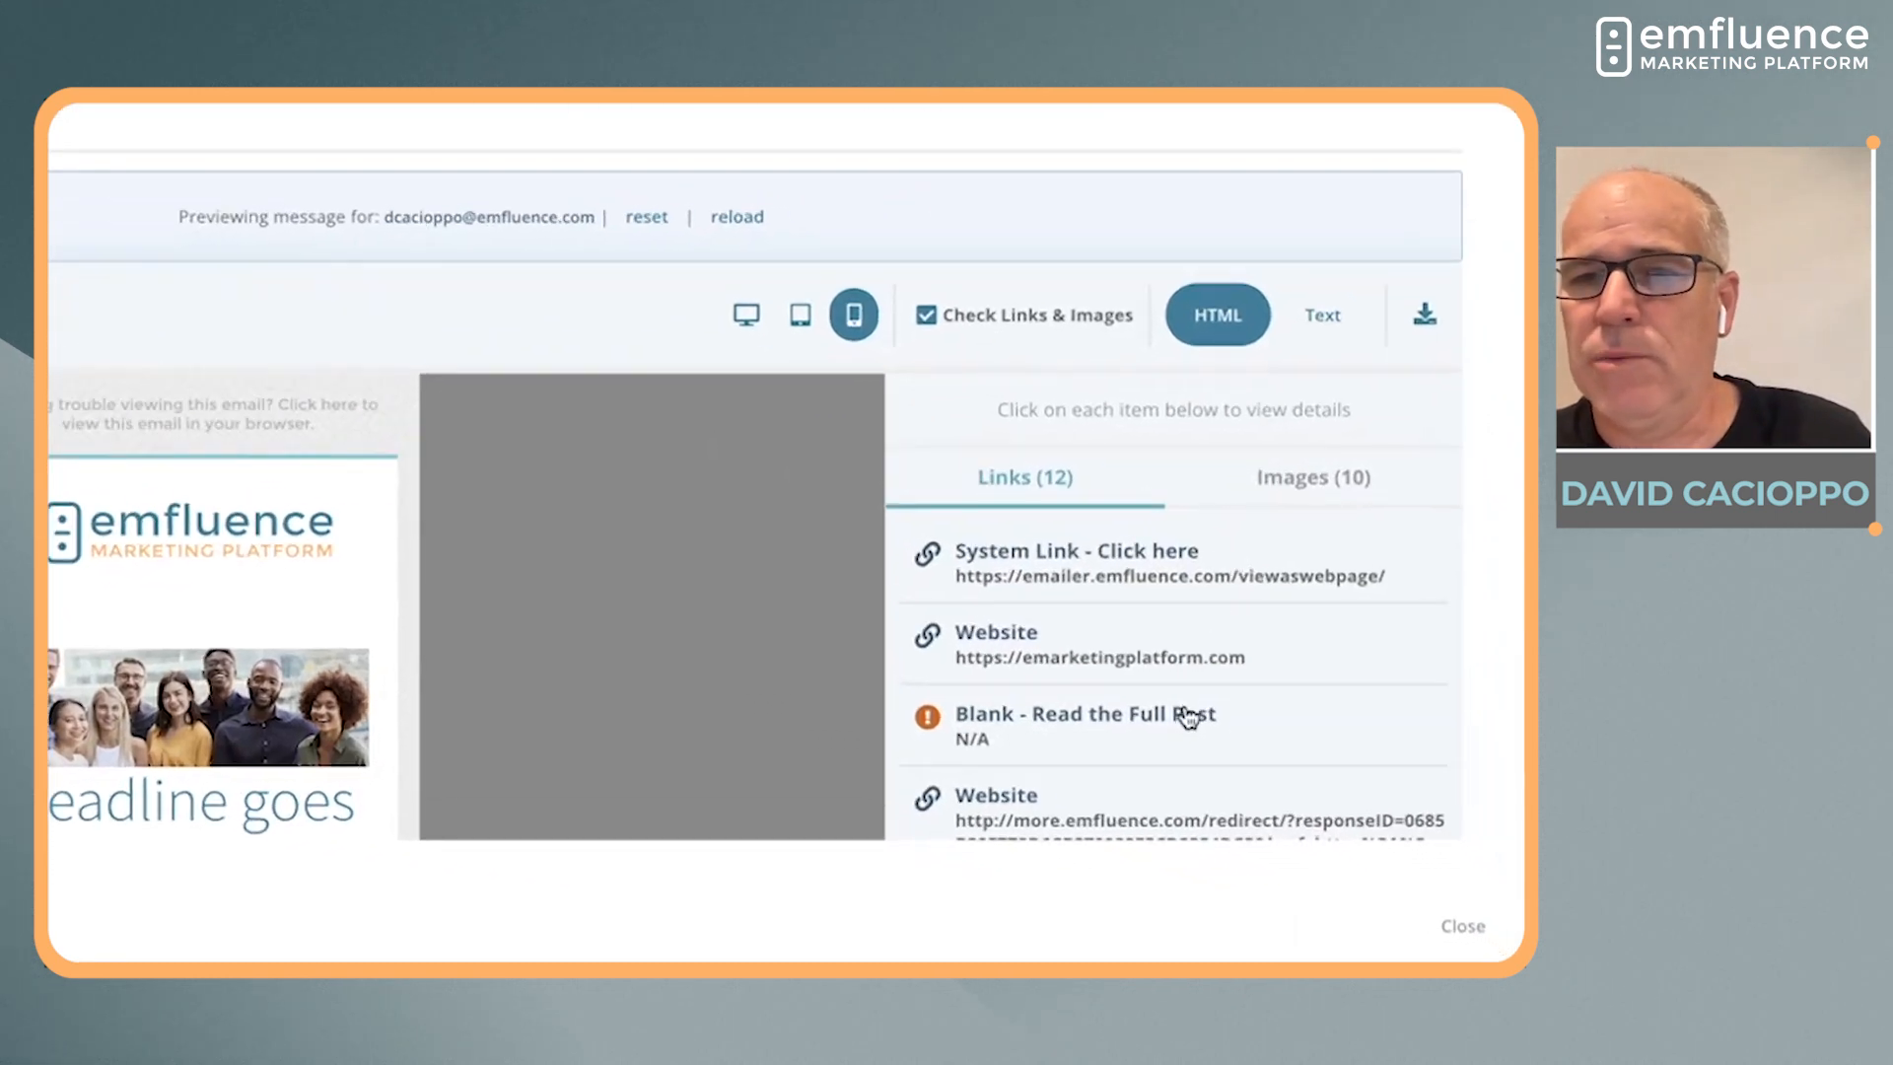
pyautogui.scroll(-3, 1187, 714)
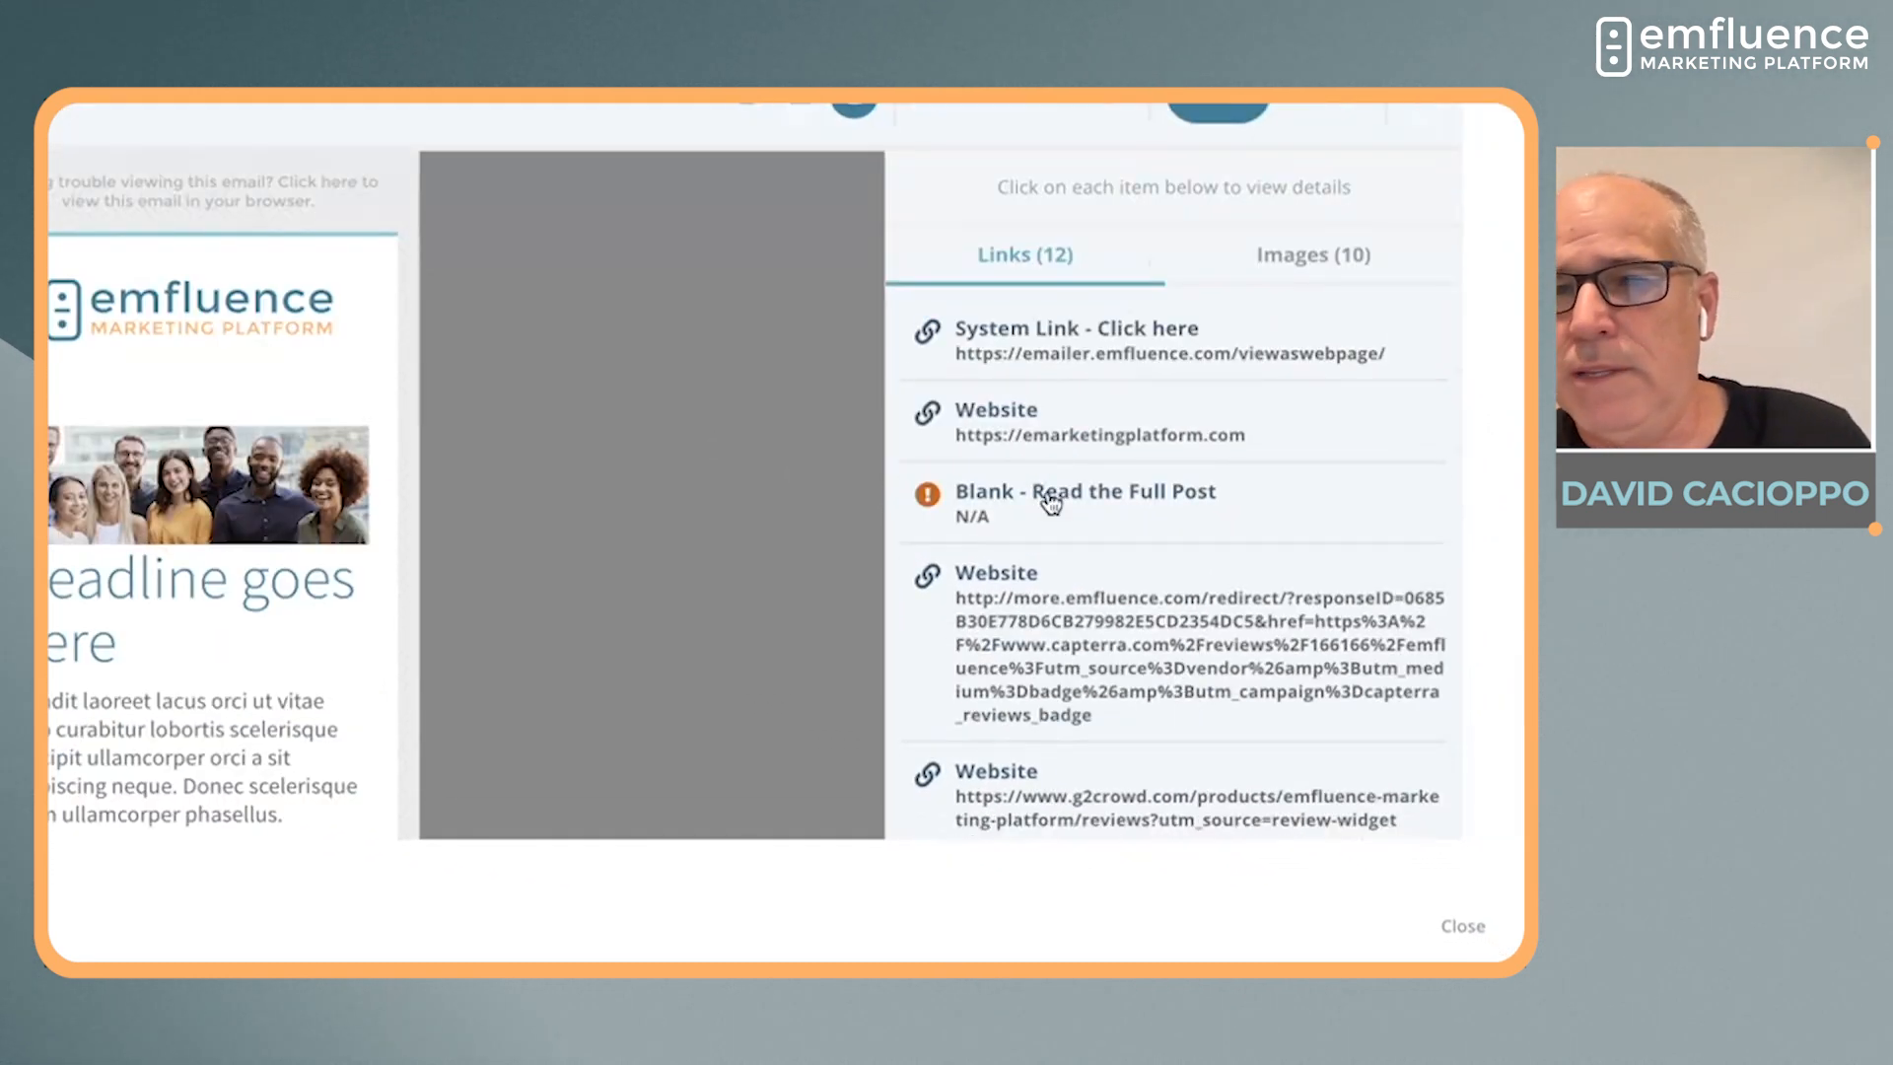
pyautogui.click(1049, 496)
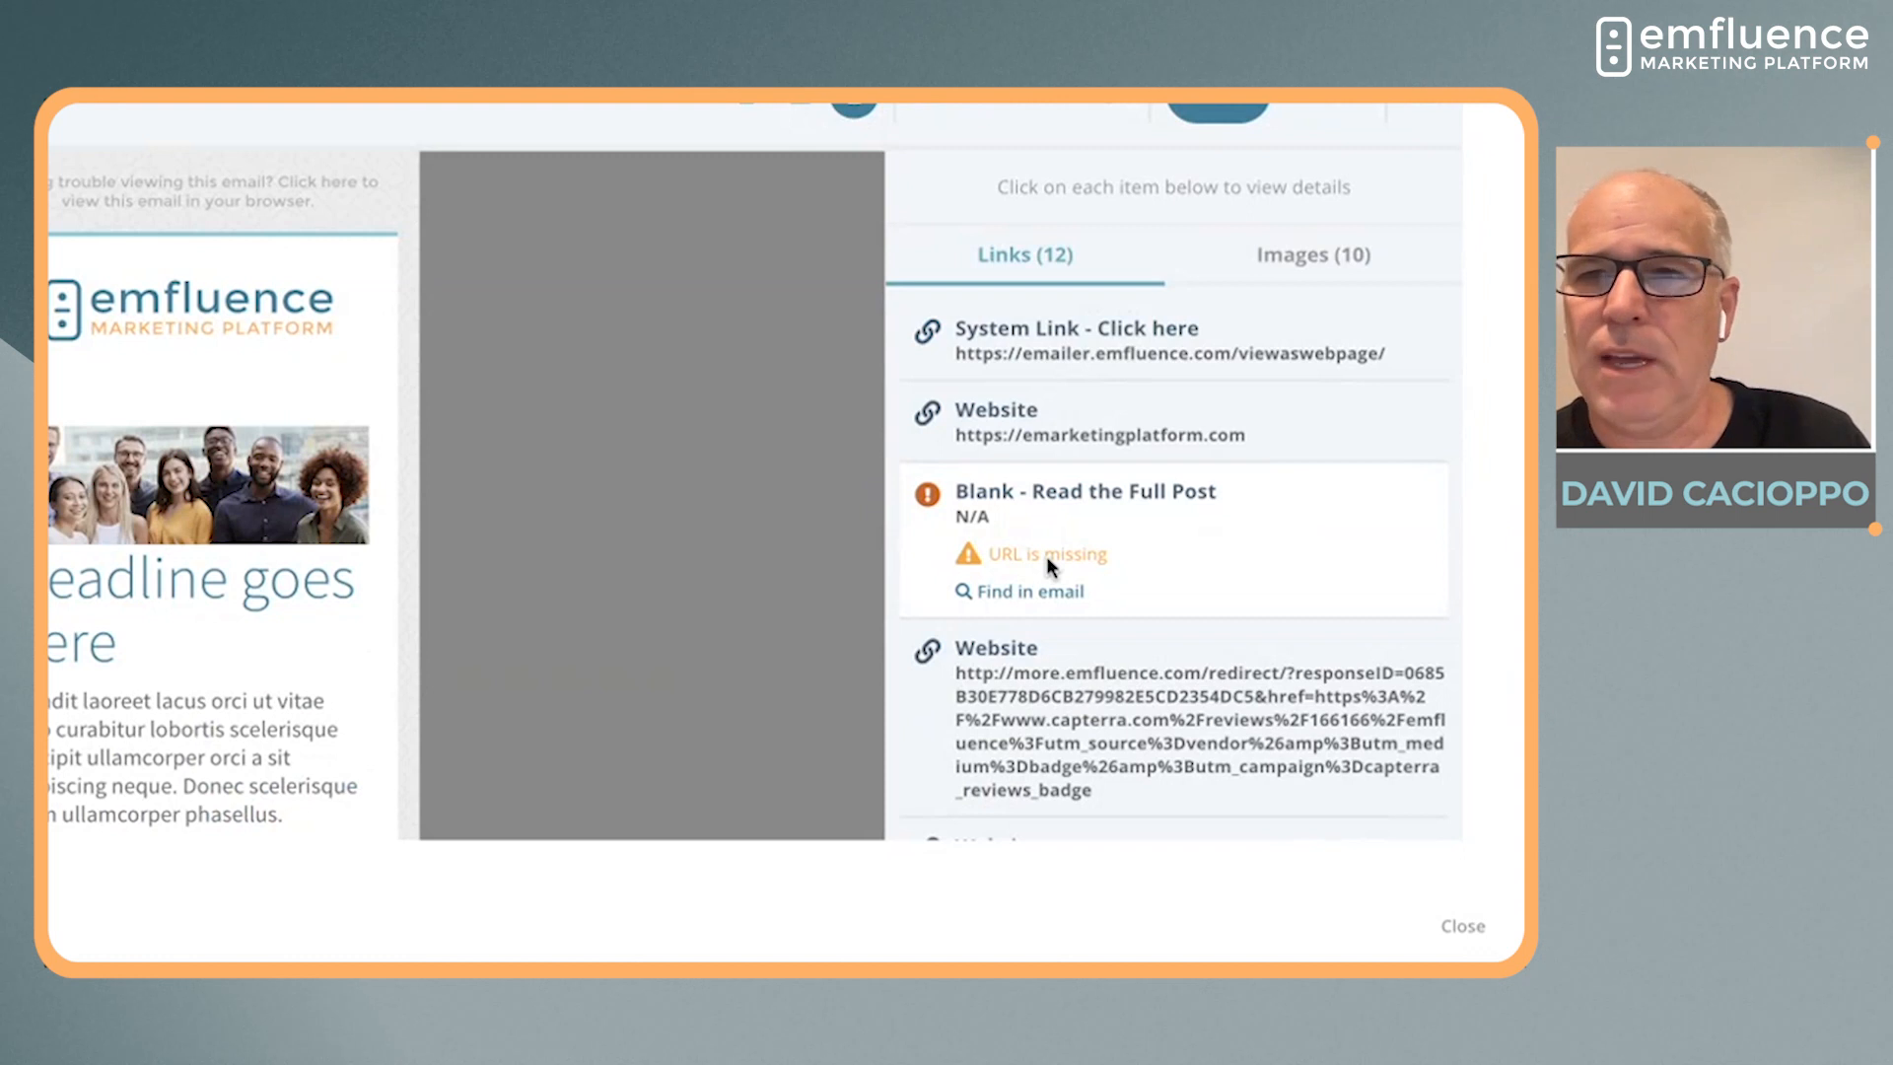
# Inspect the details of logo.png in the email's image check and return to the link list
pyautogui.click(1307, 268)
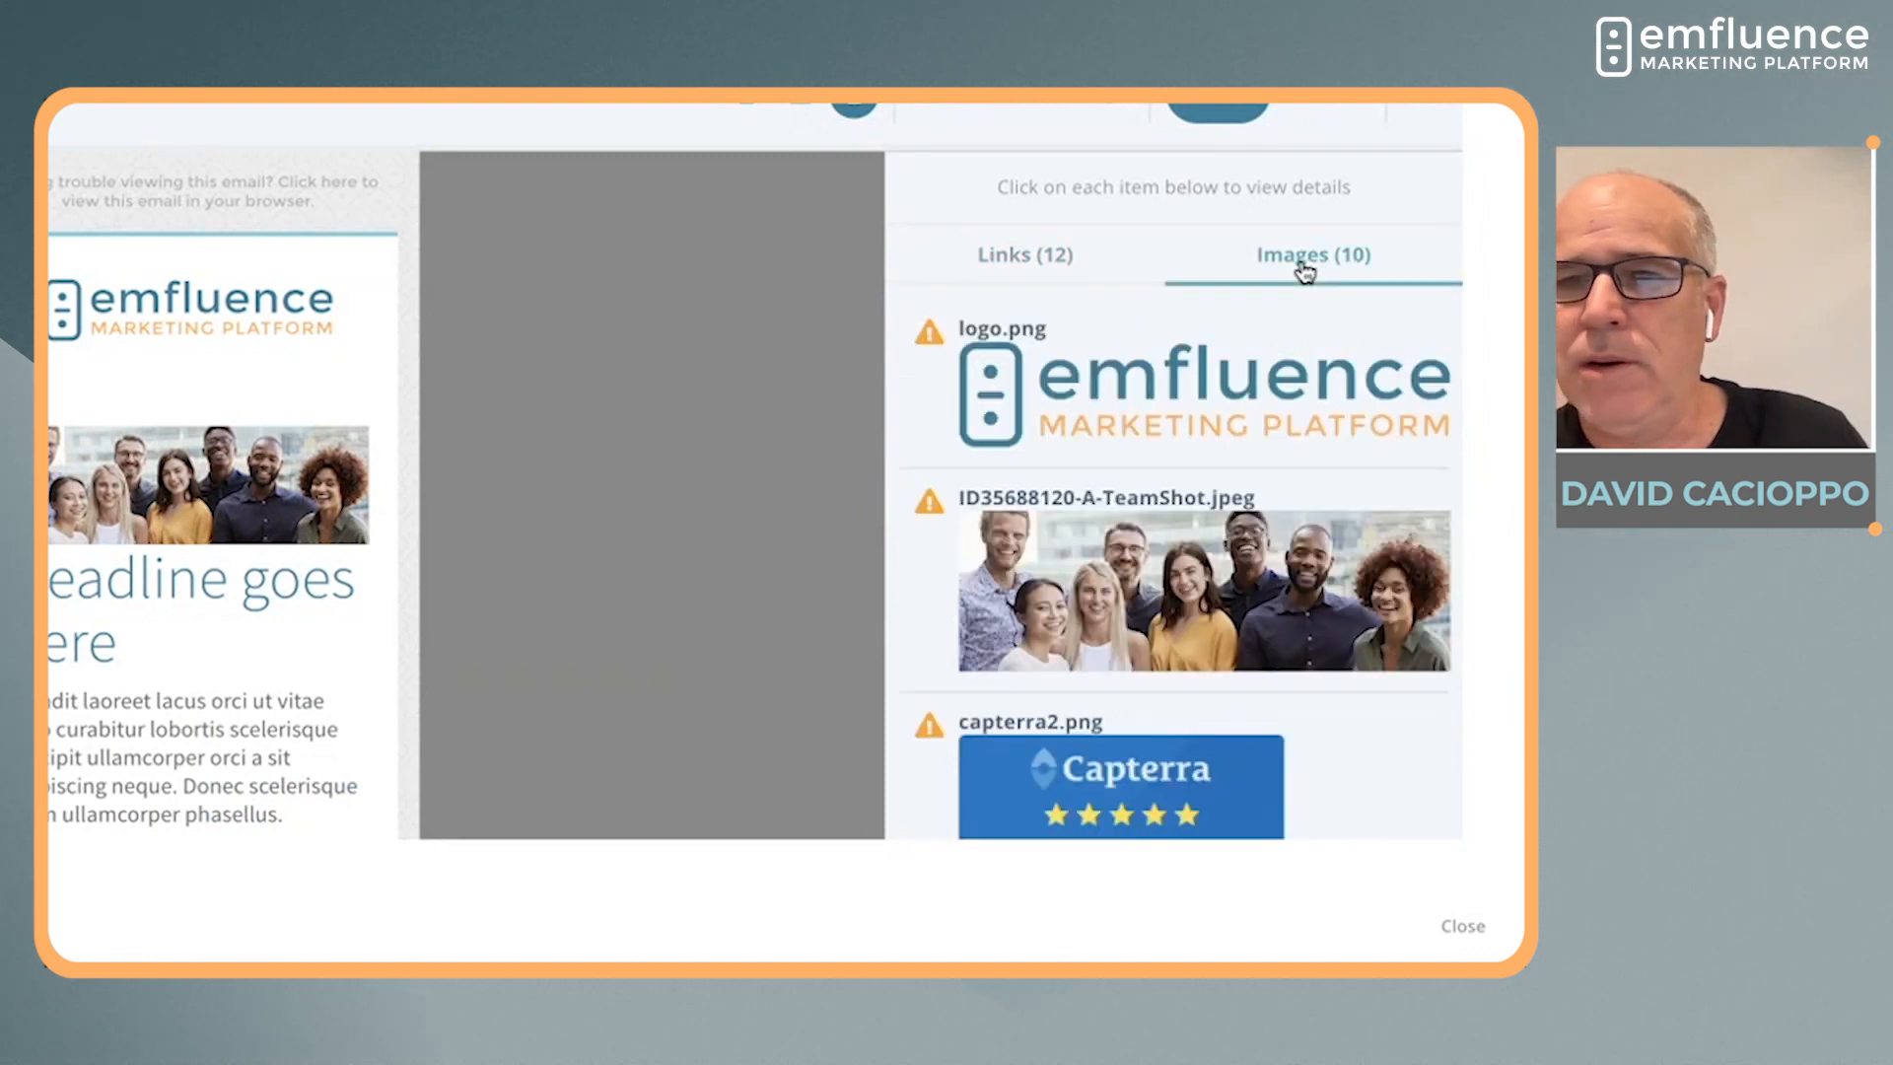
pyautogui.click(1153, 363)
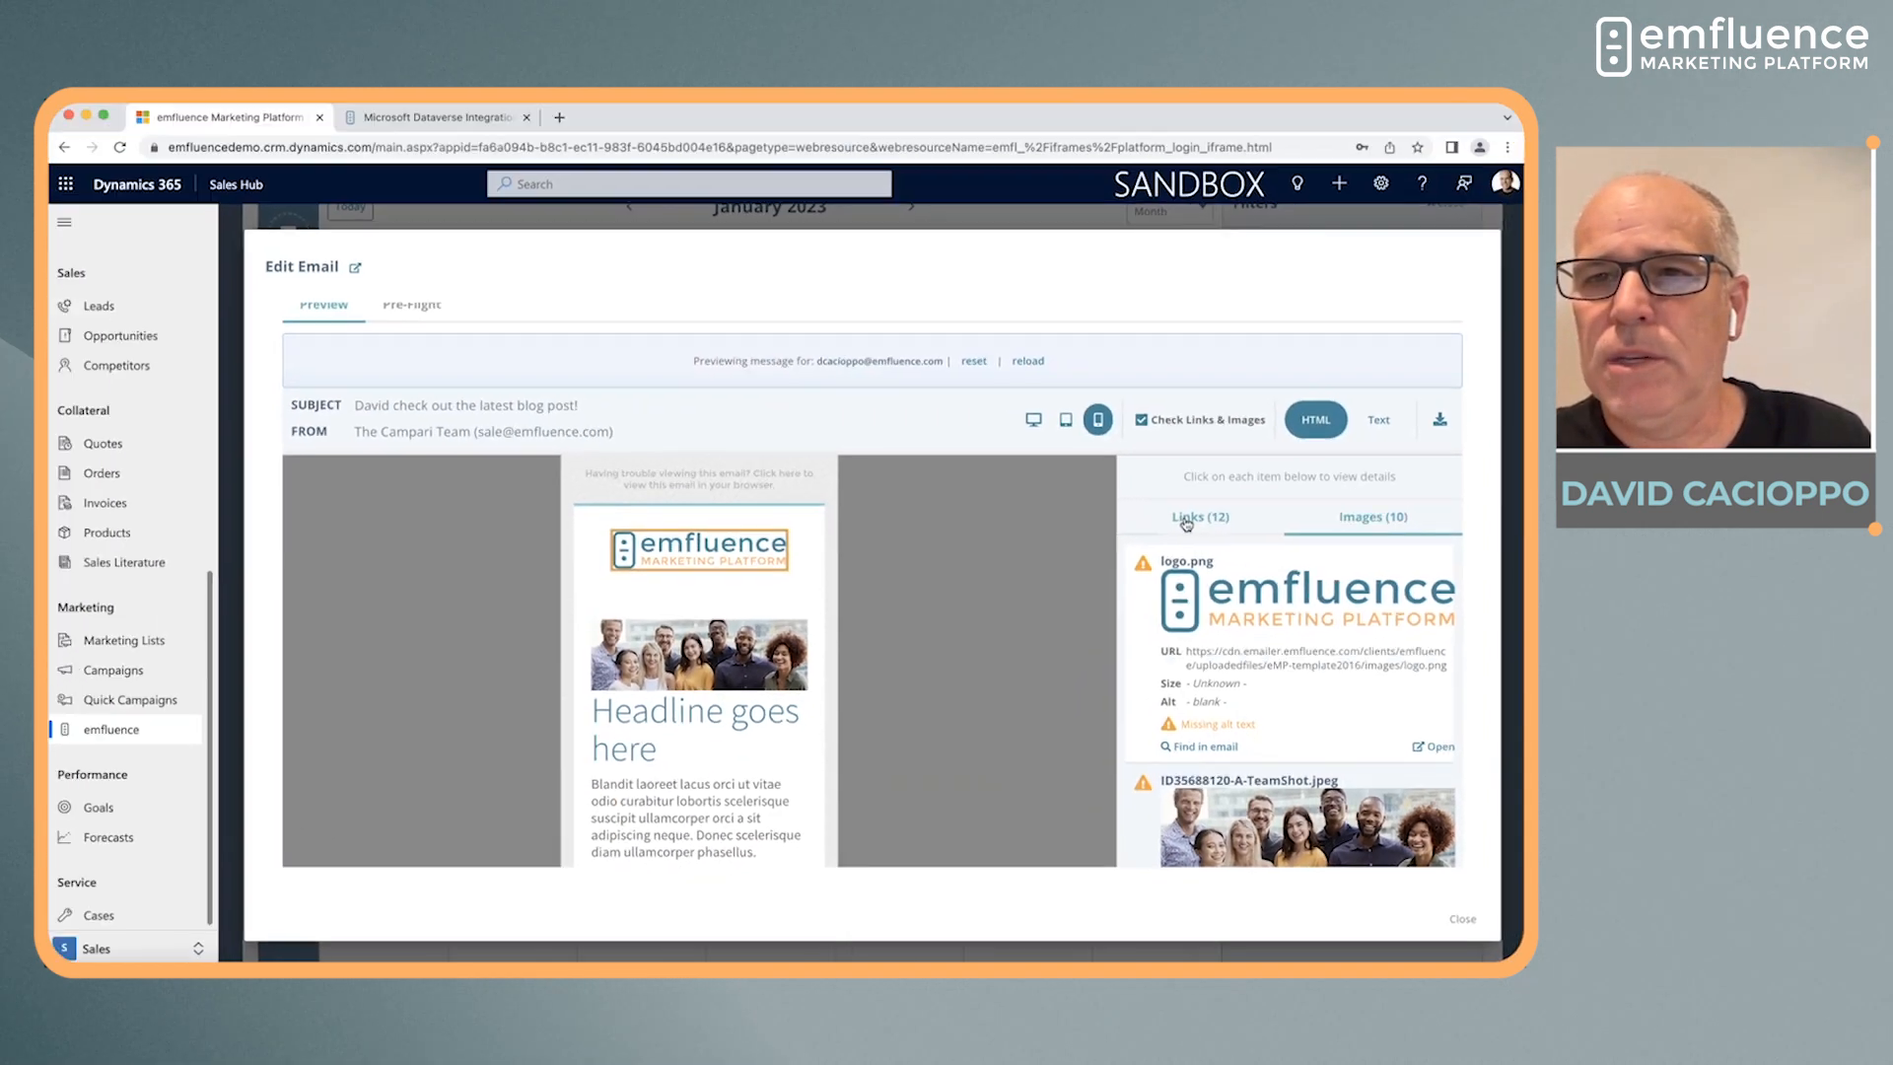
pyautogui.click(1008, 262)
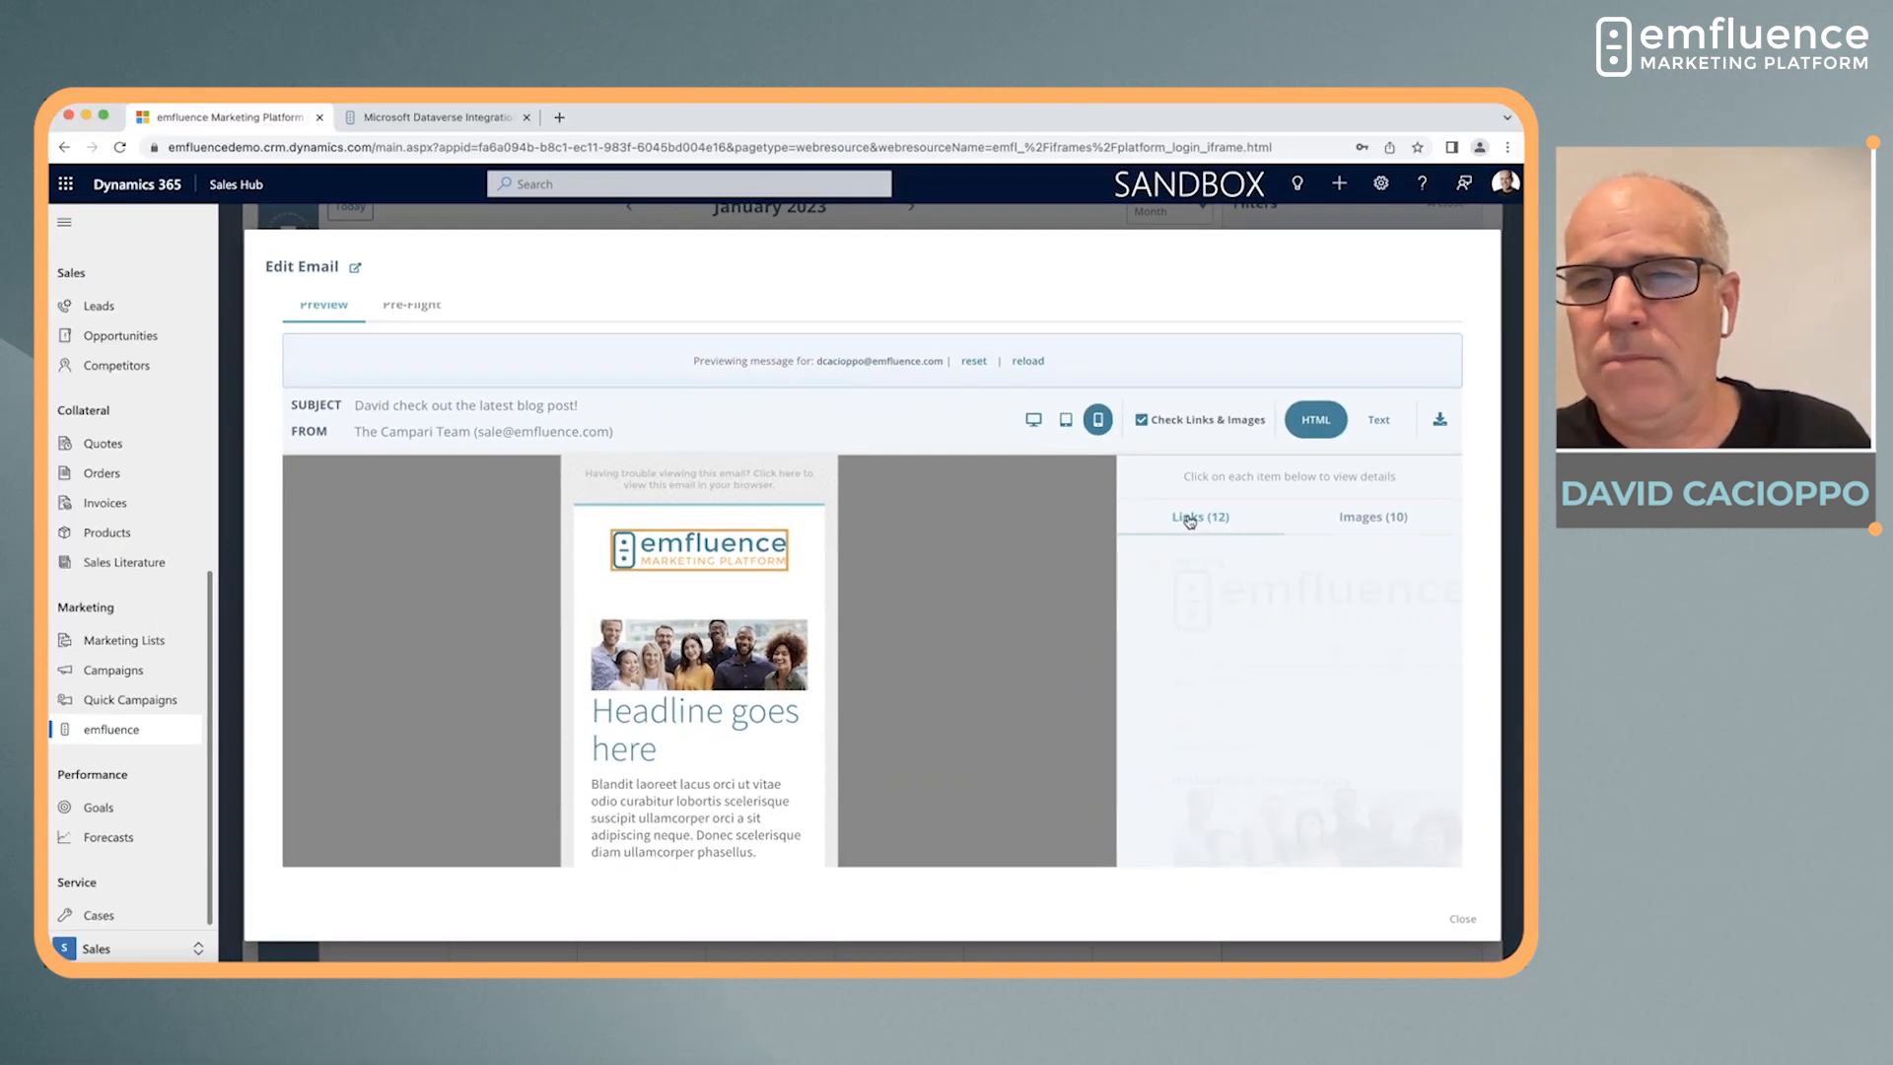
# Send a pre-flight check for the email, with the results personalized for the selected preview contact
pyautogui.scroll(1, 1051, 581)
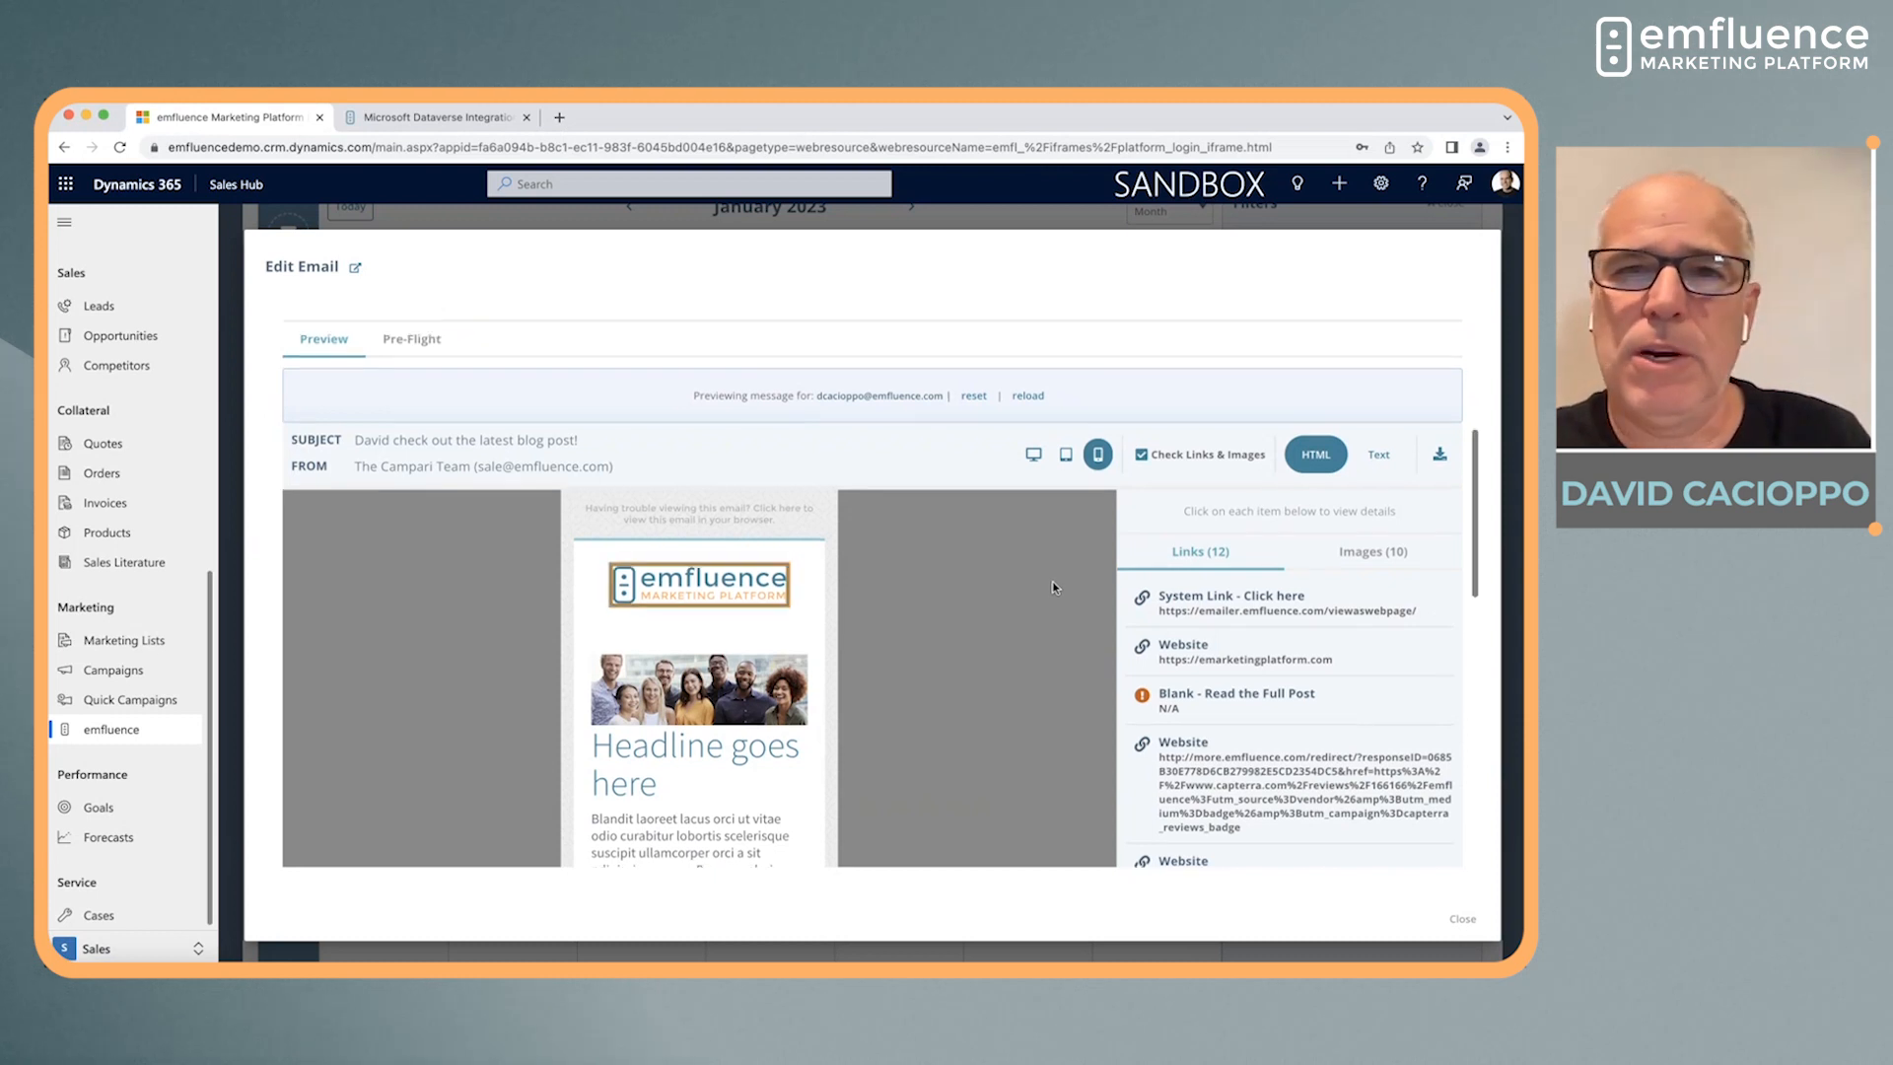
pyautogui.scroll(5, 1051, 582)
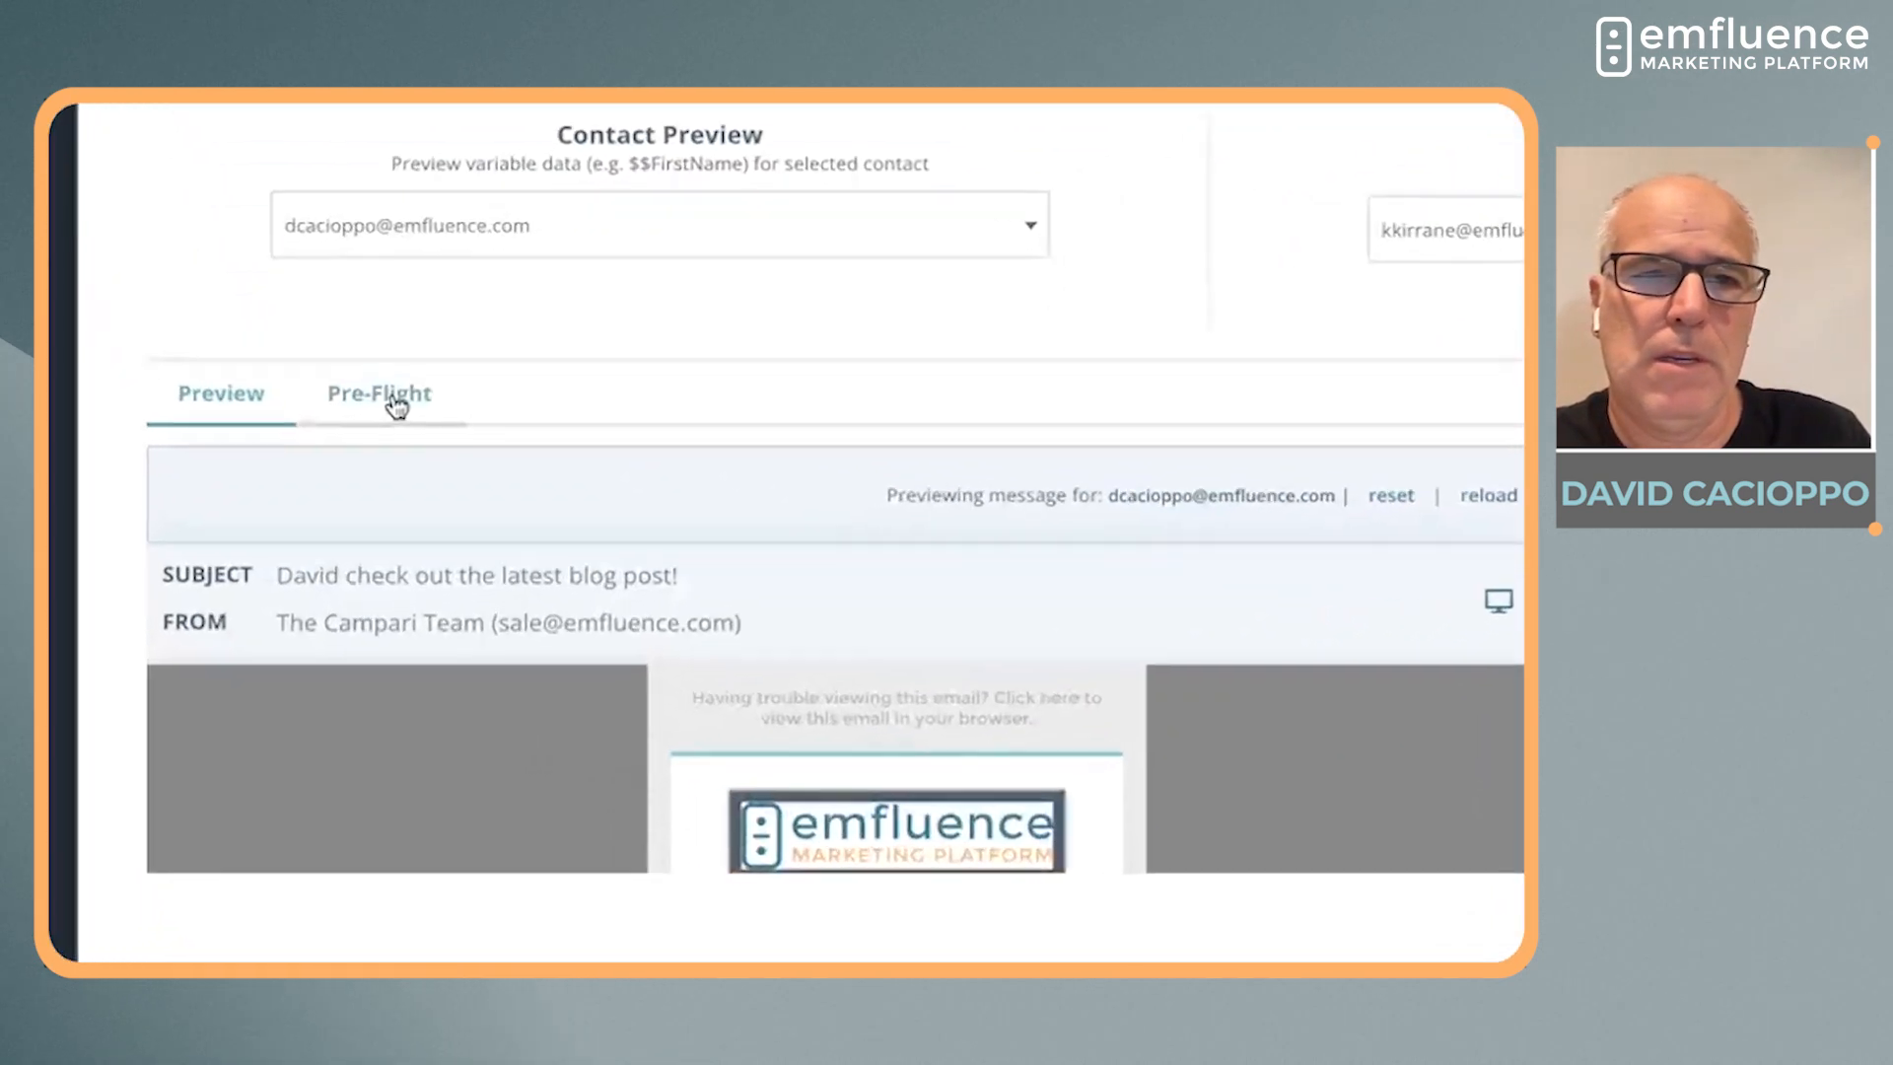
pyautogui.click(406, 561)
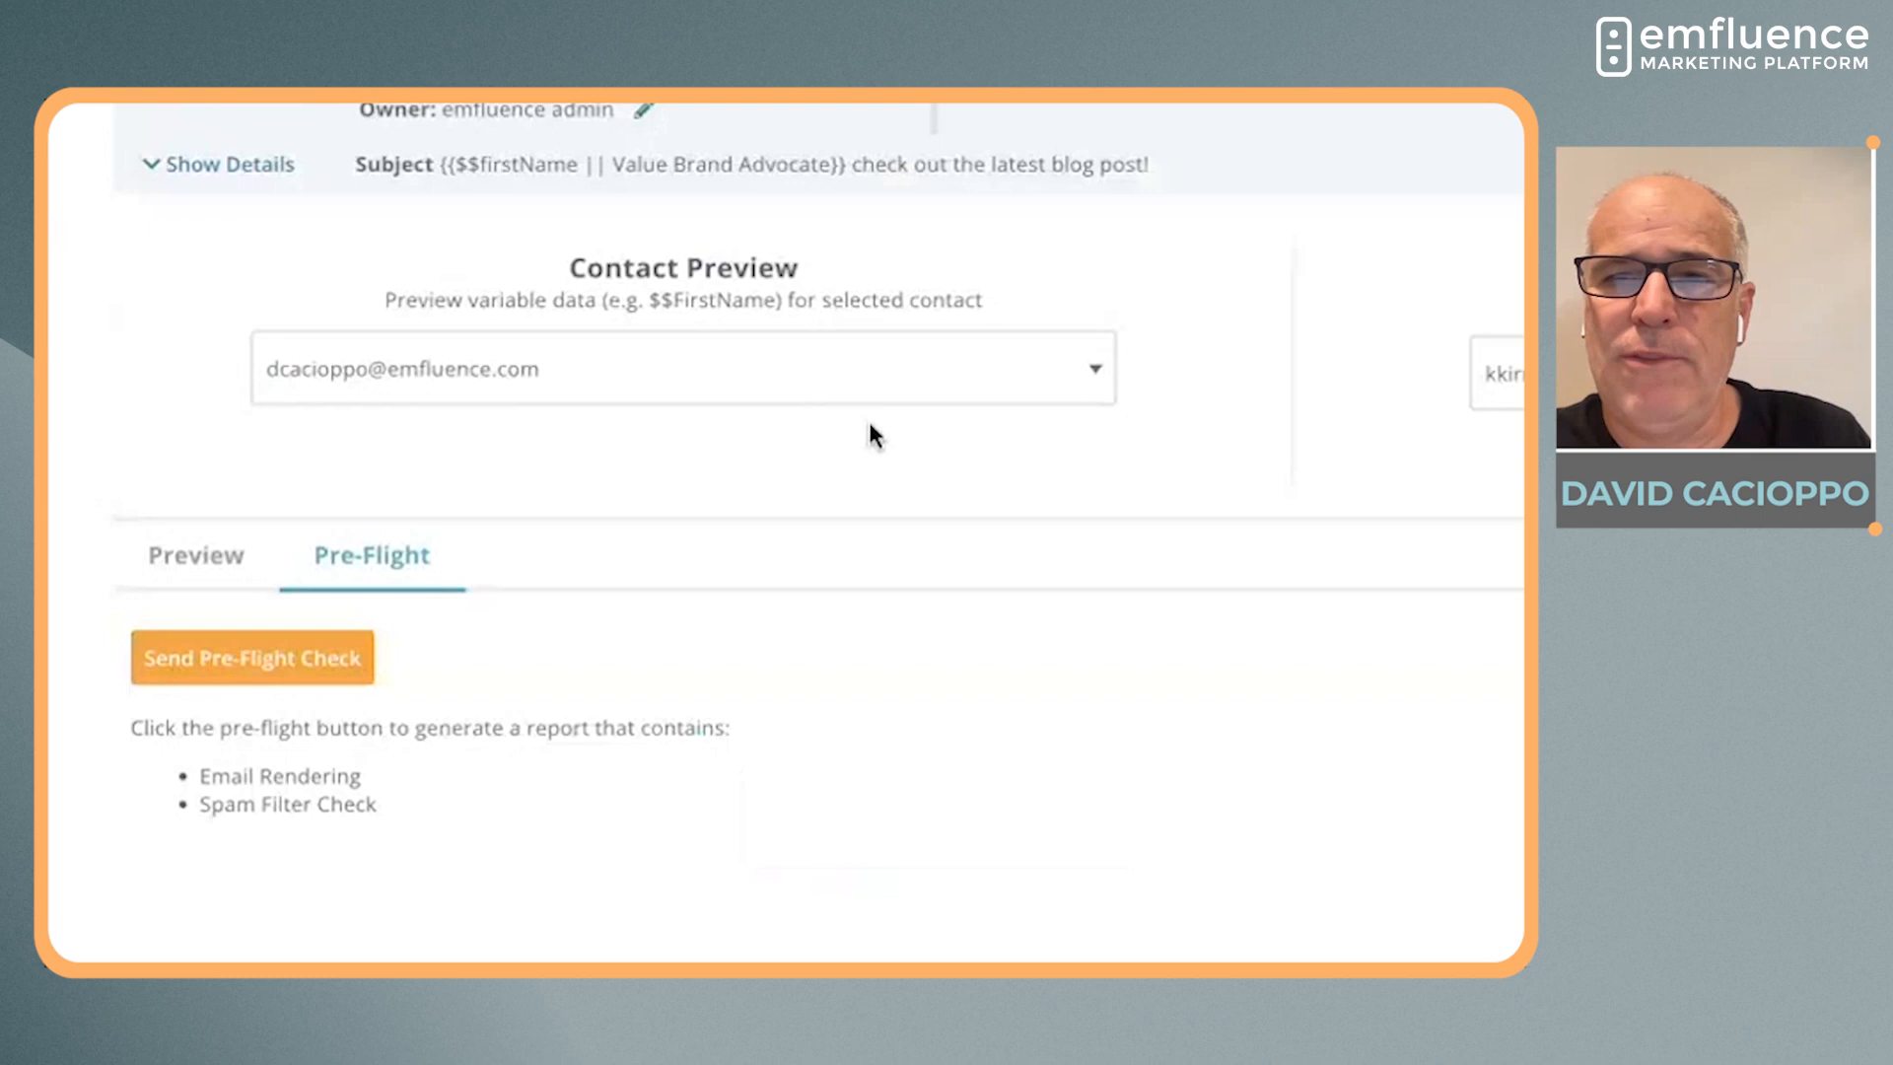
pyautogui.click(274, 678)
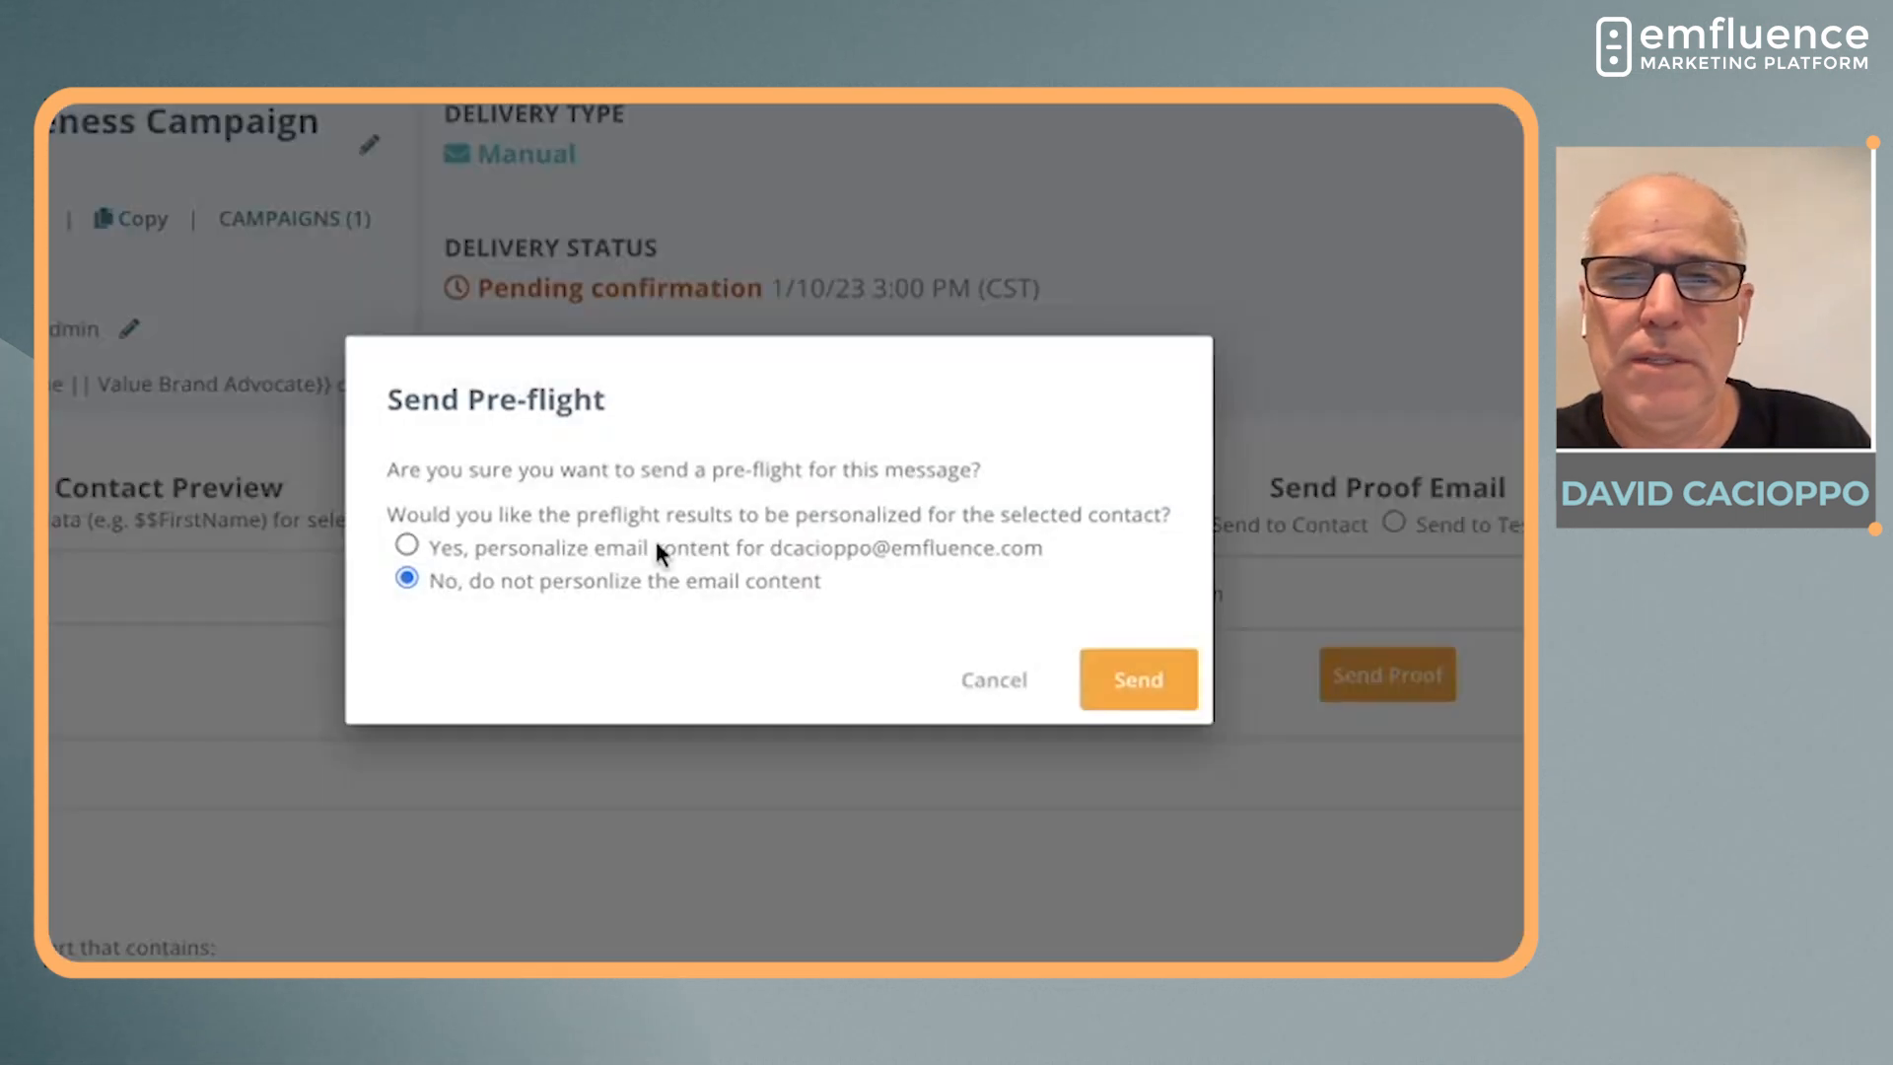
pyautogui.click(645, 549)
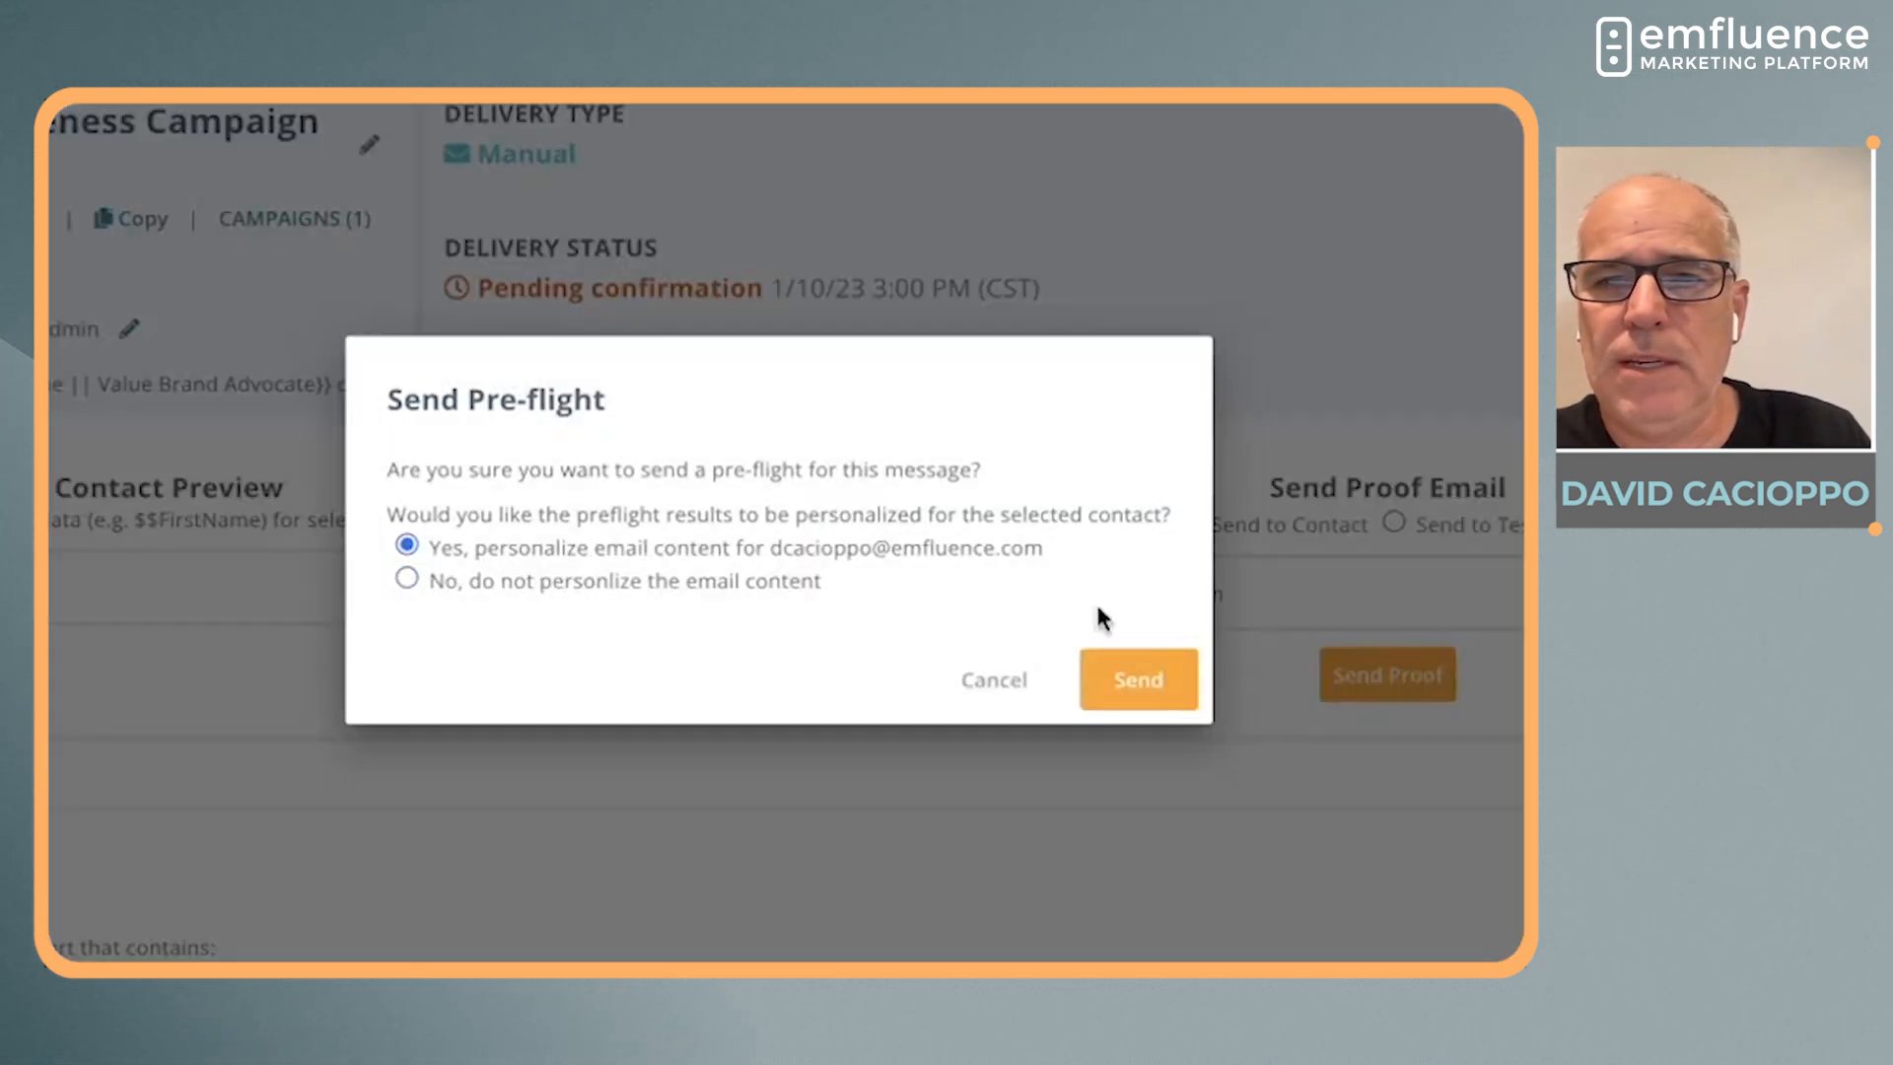
pyautogui.click(1146, 687)
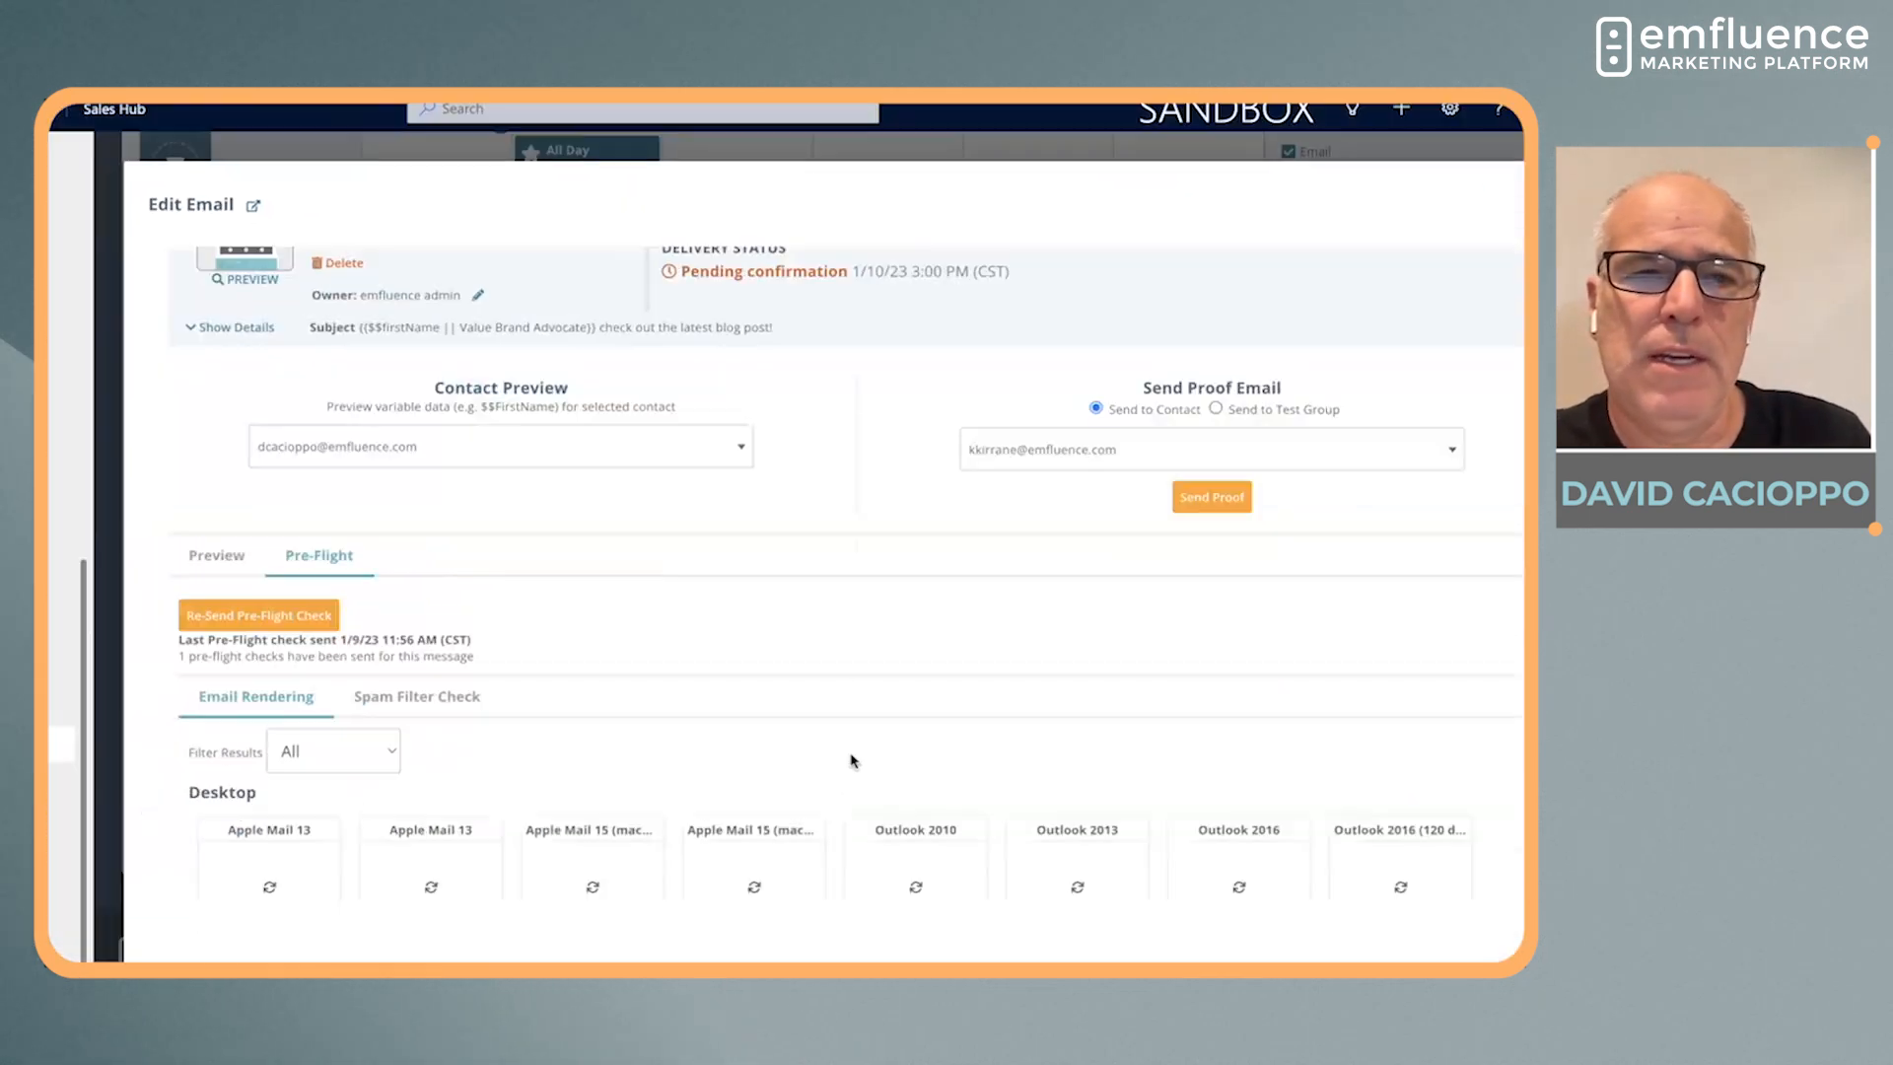
# Look through the pre-flight email renderings for the desktop, mobile and web-based clients
pyautogui.scroll(-2, 851, 760)
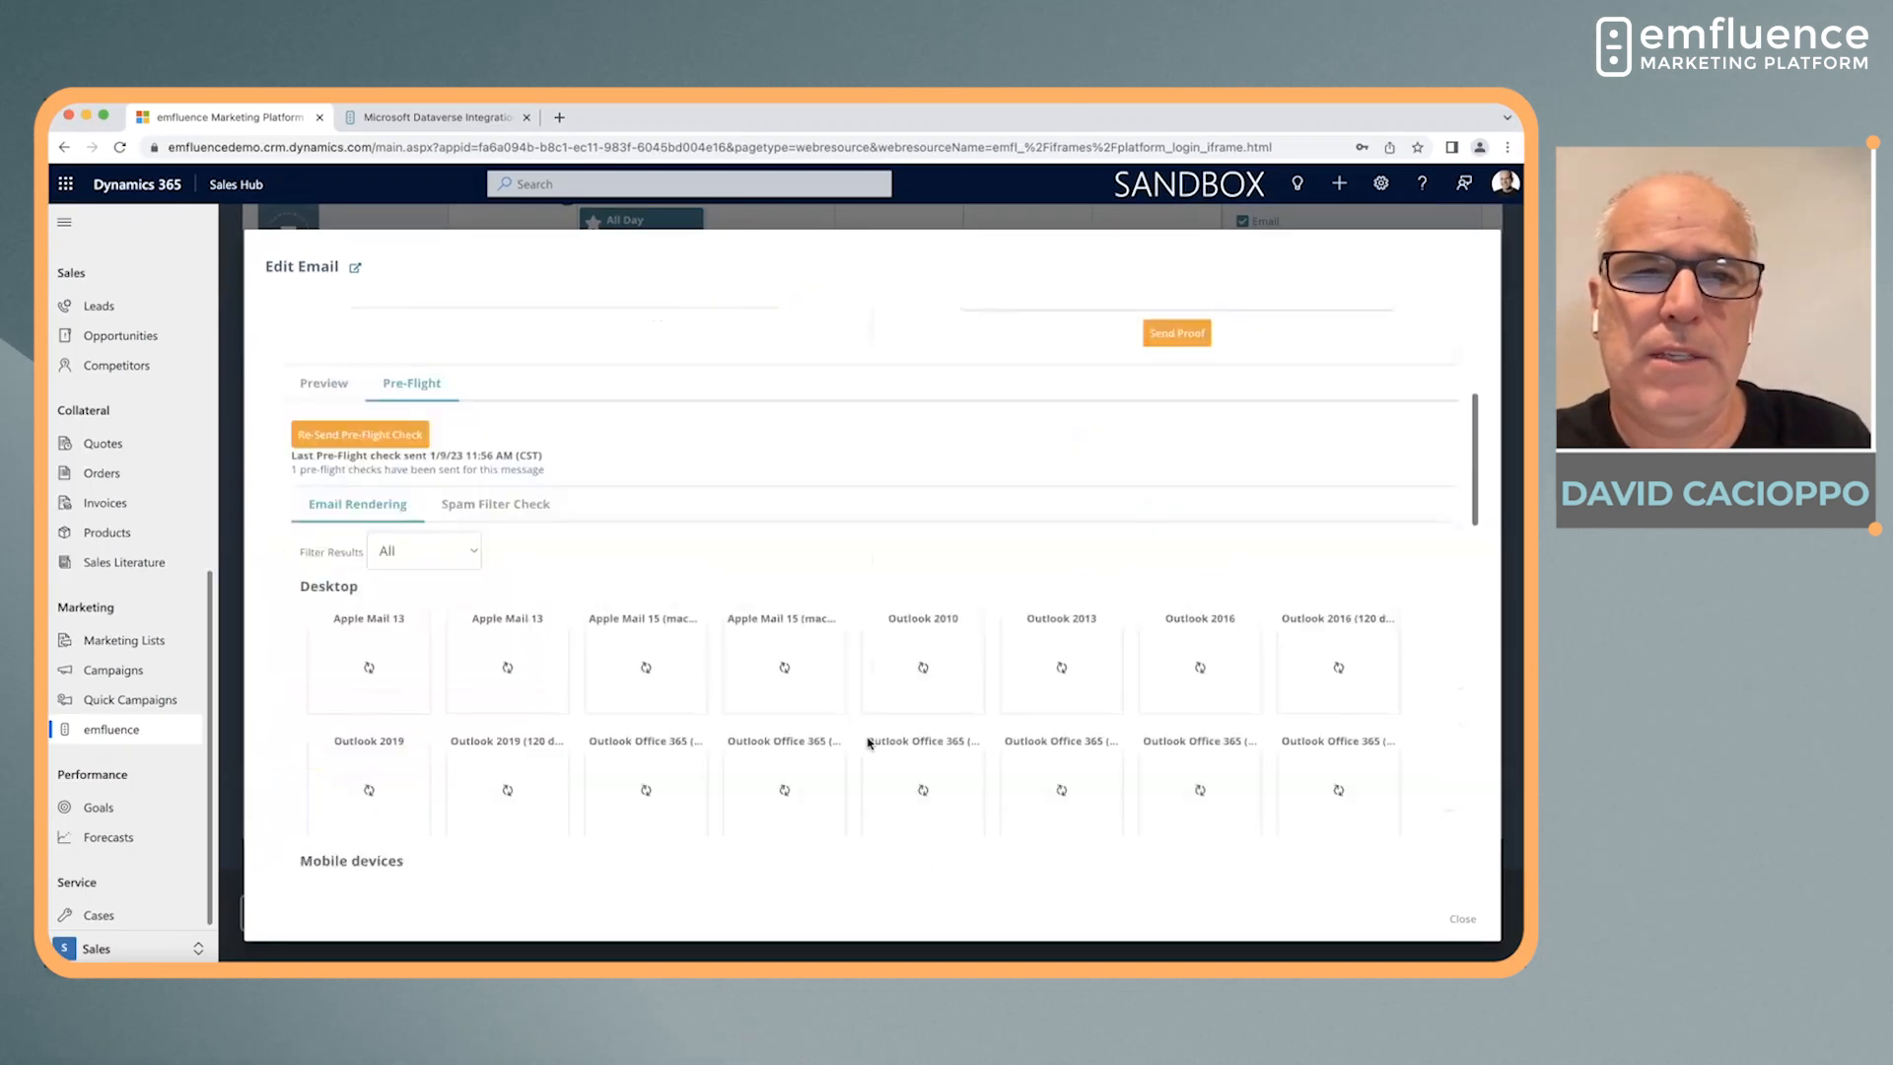
pyautogui.scroll(-3, 868, 741)
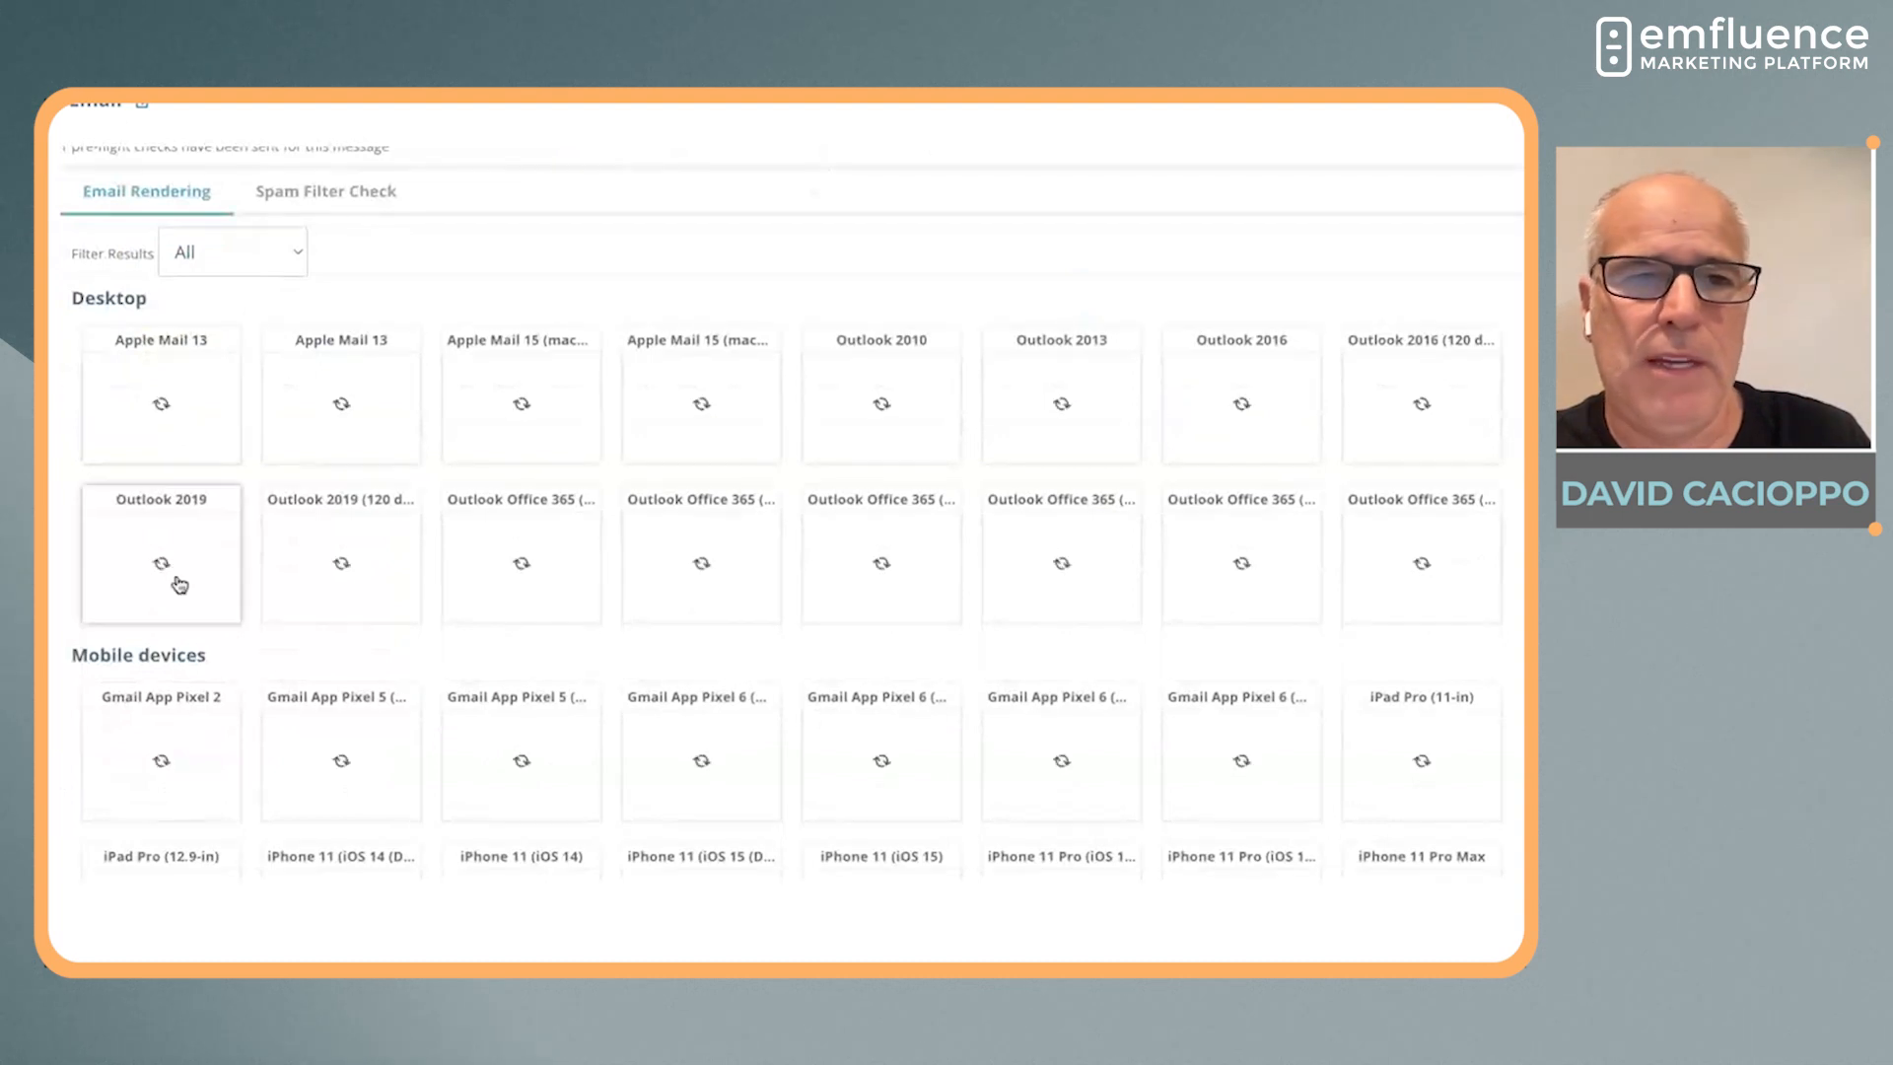
pyautogui.scroll(-10, 172, 761)
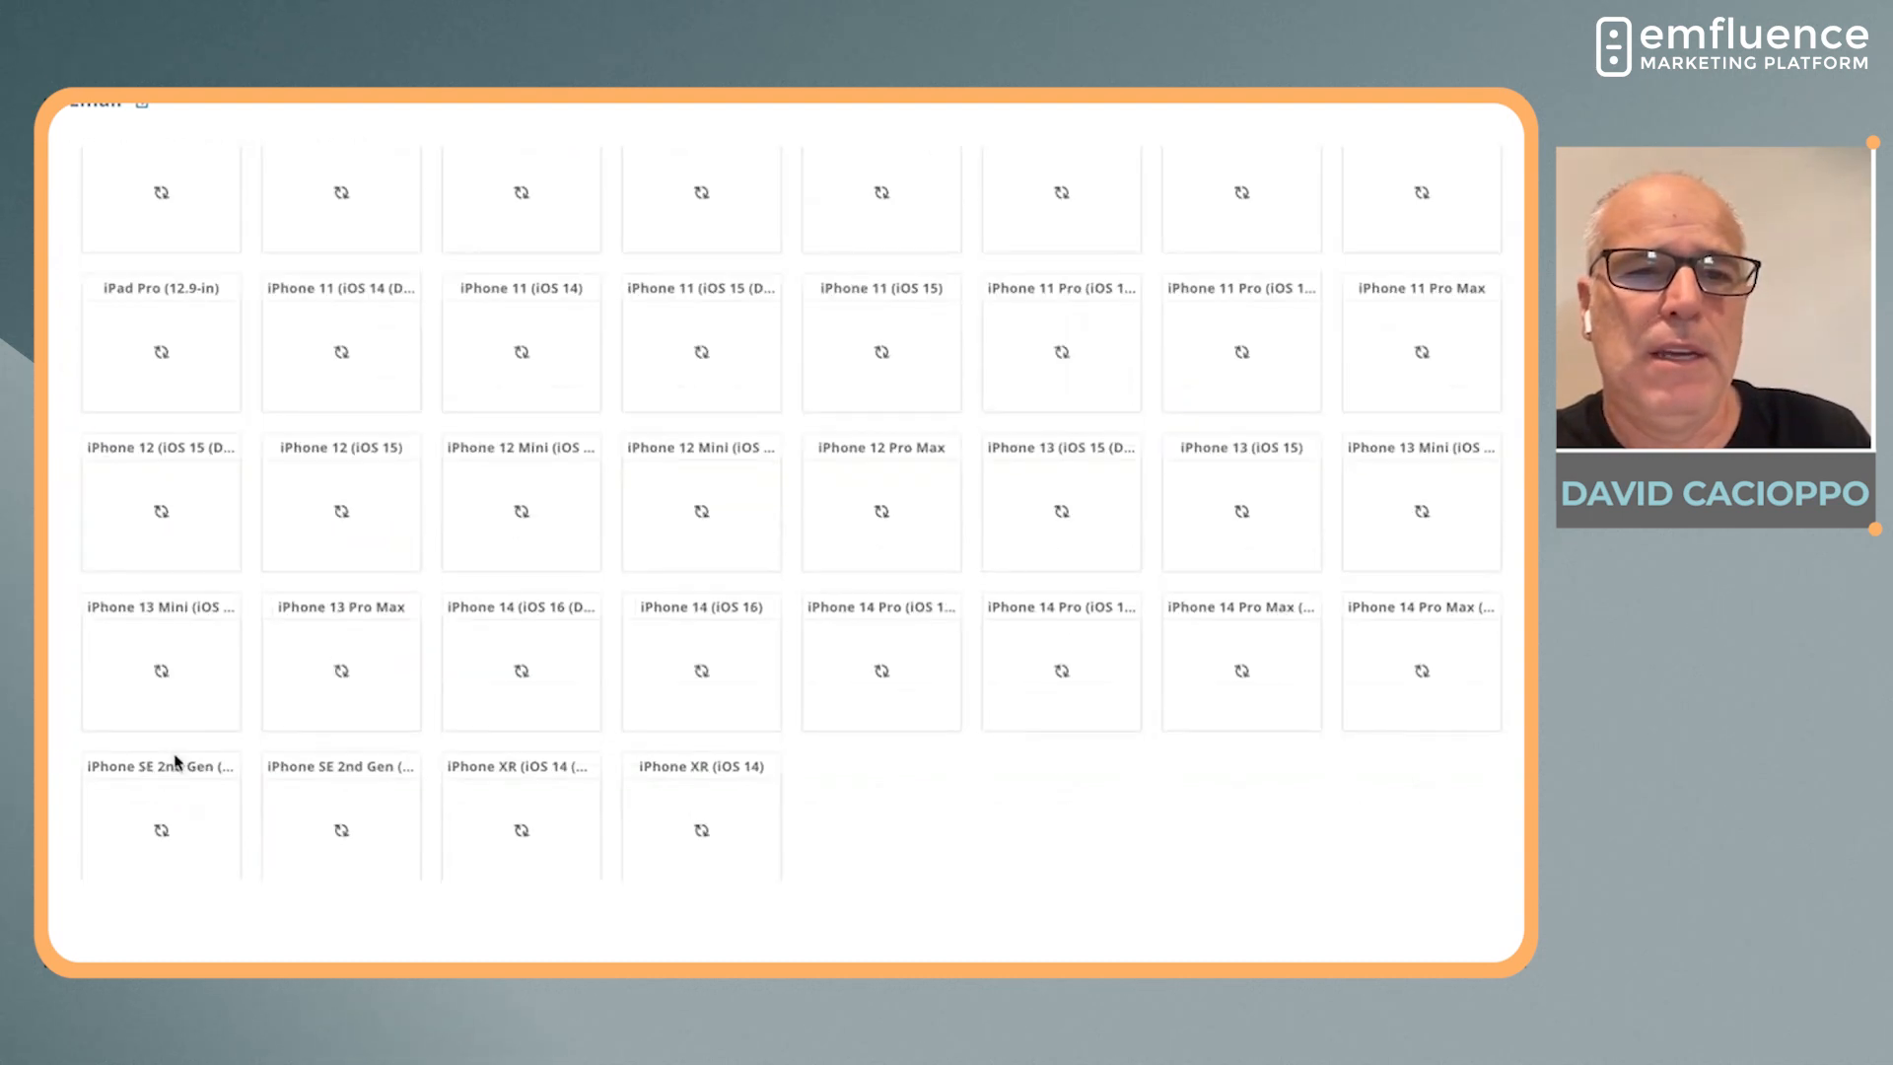
pyautogui.scroll(-1, 150, 544)
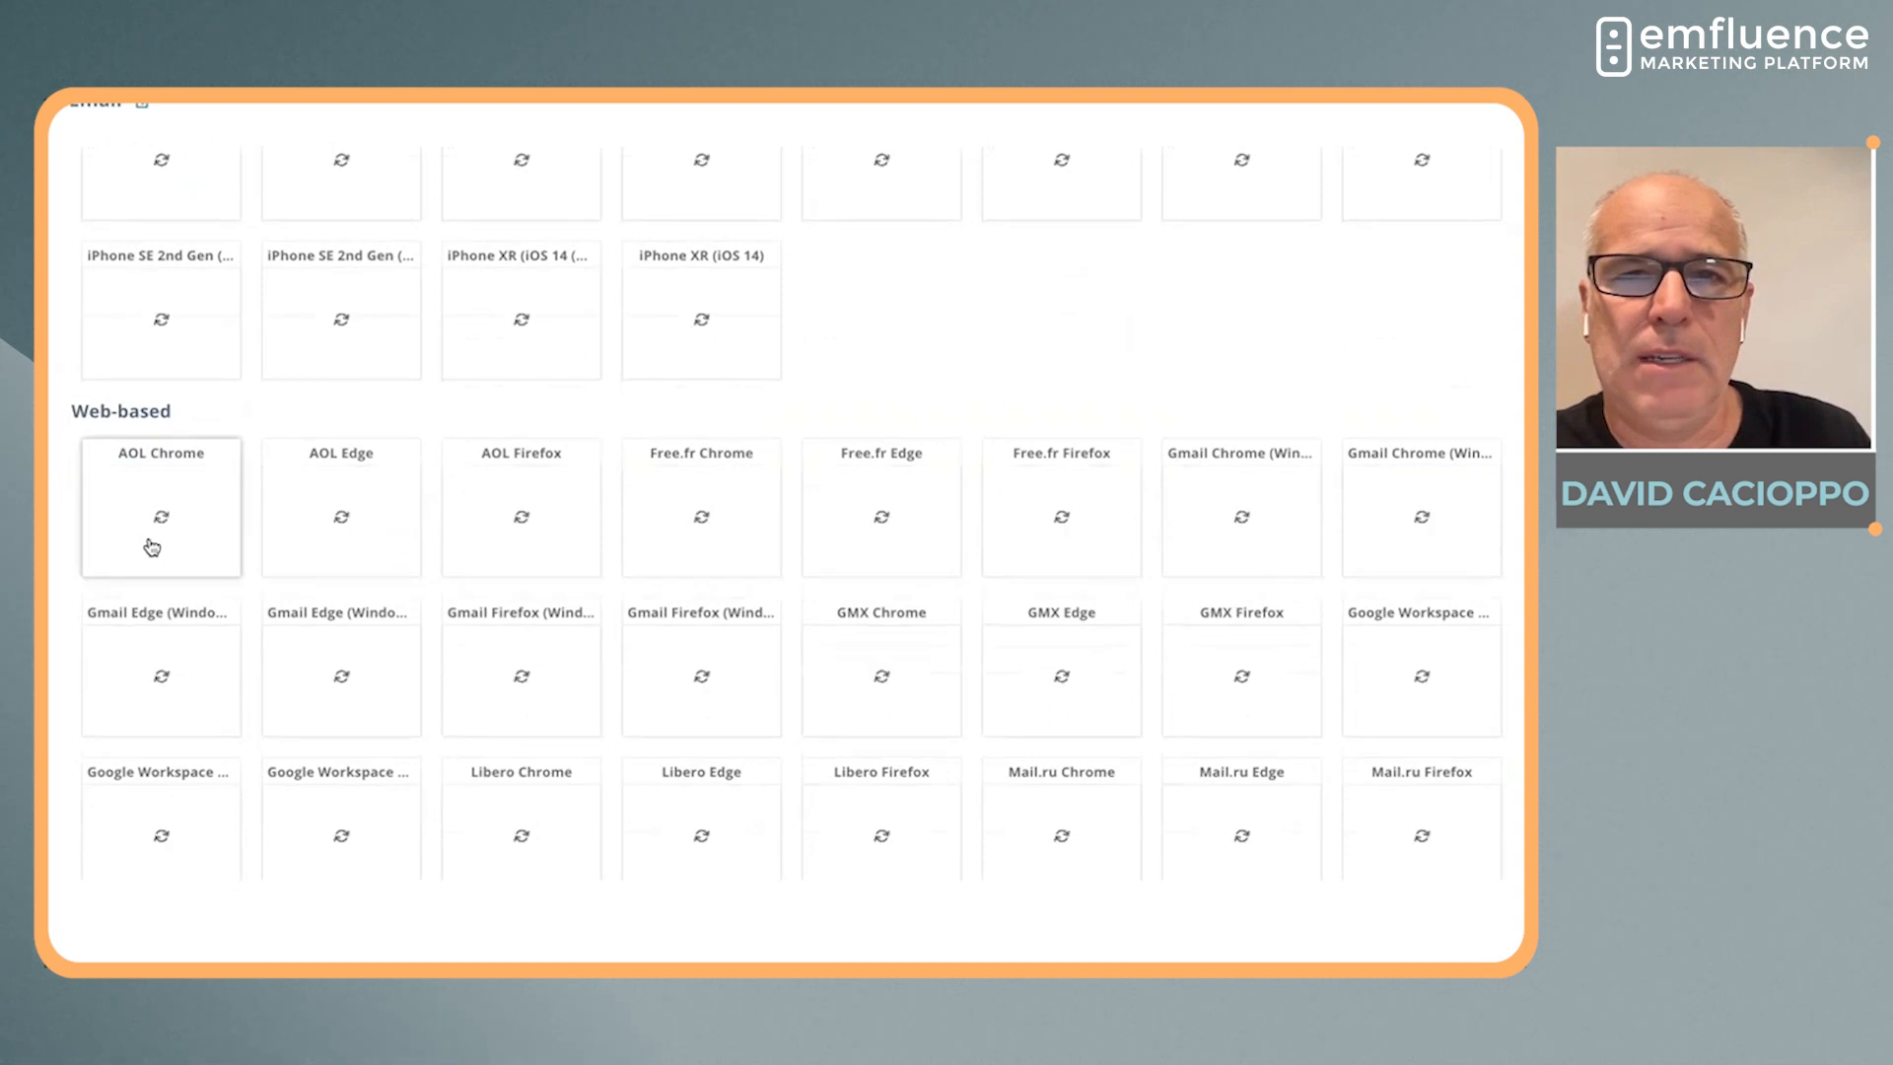
pyautogui.scroll(12, 151, 547)
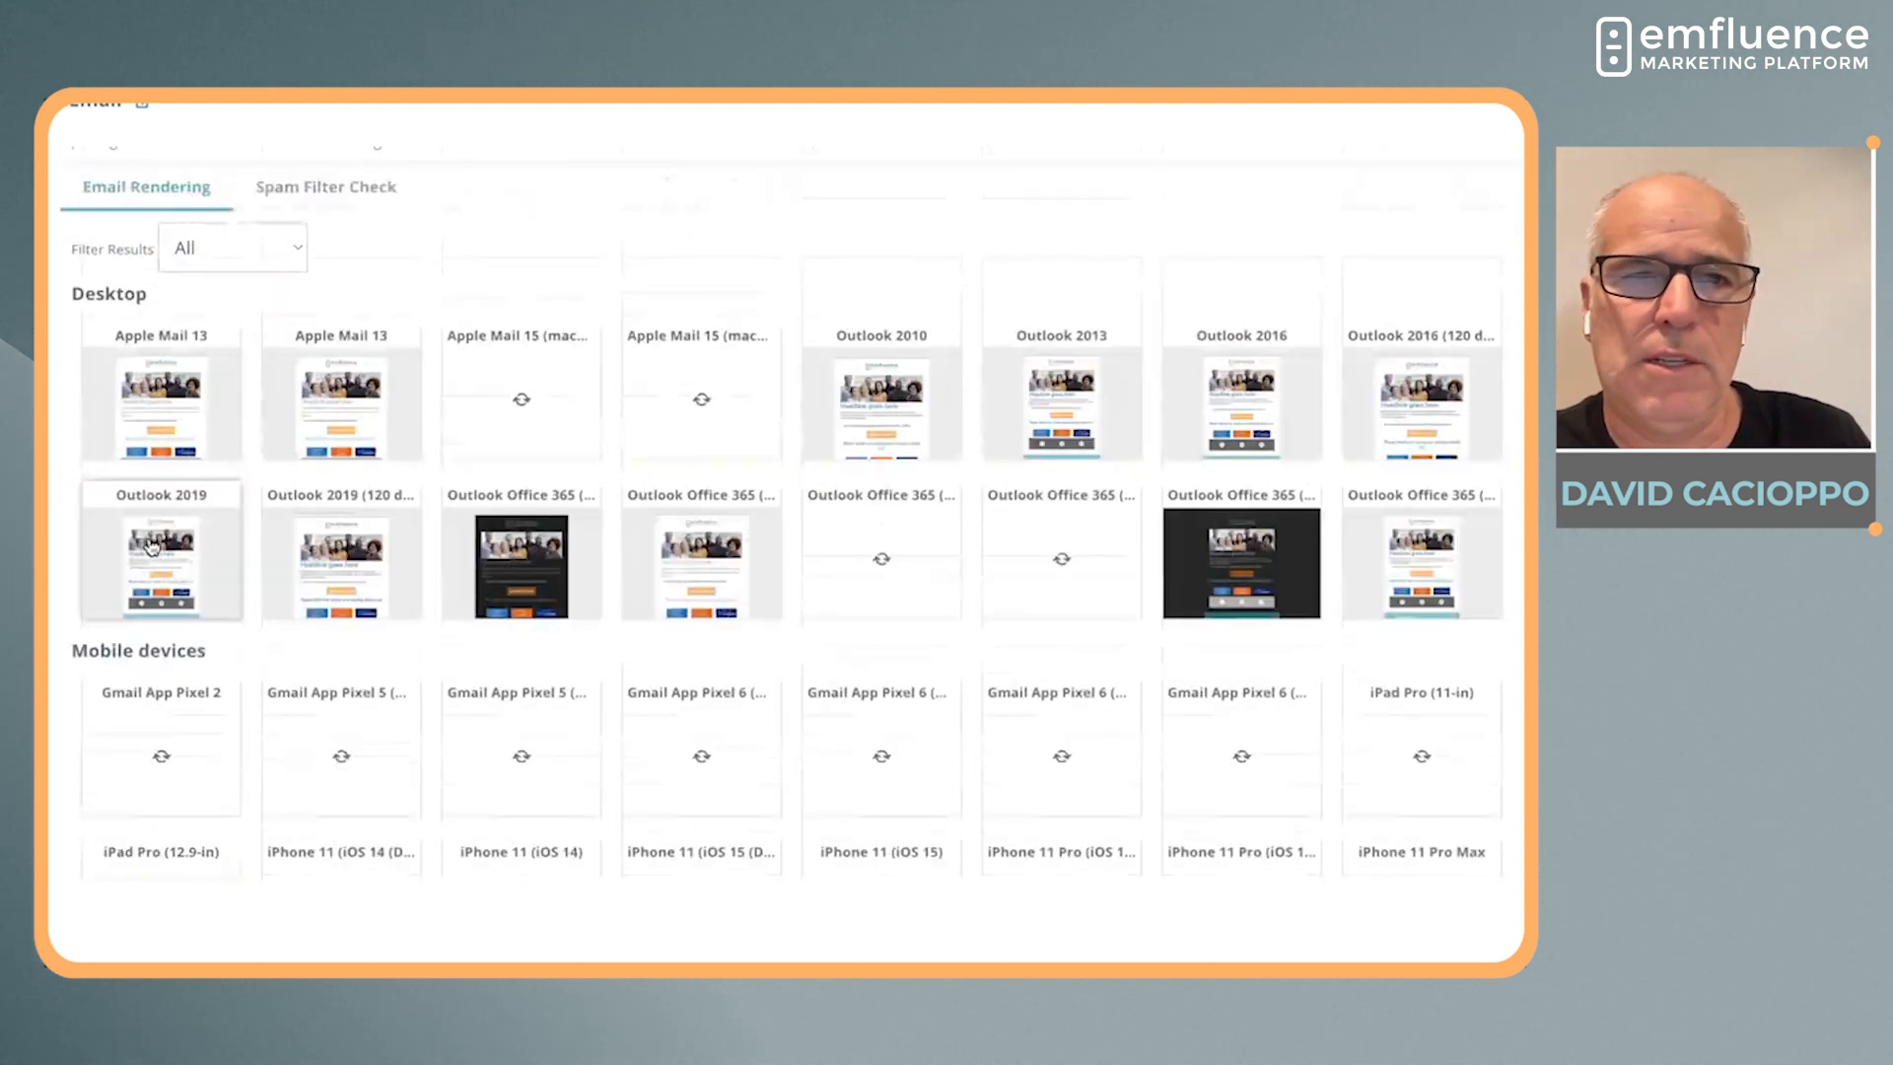
pyautogui.scroll(3, 151, 547)
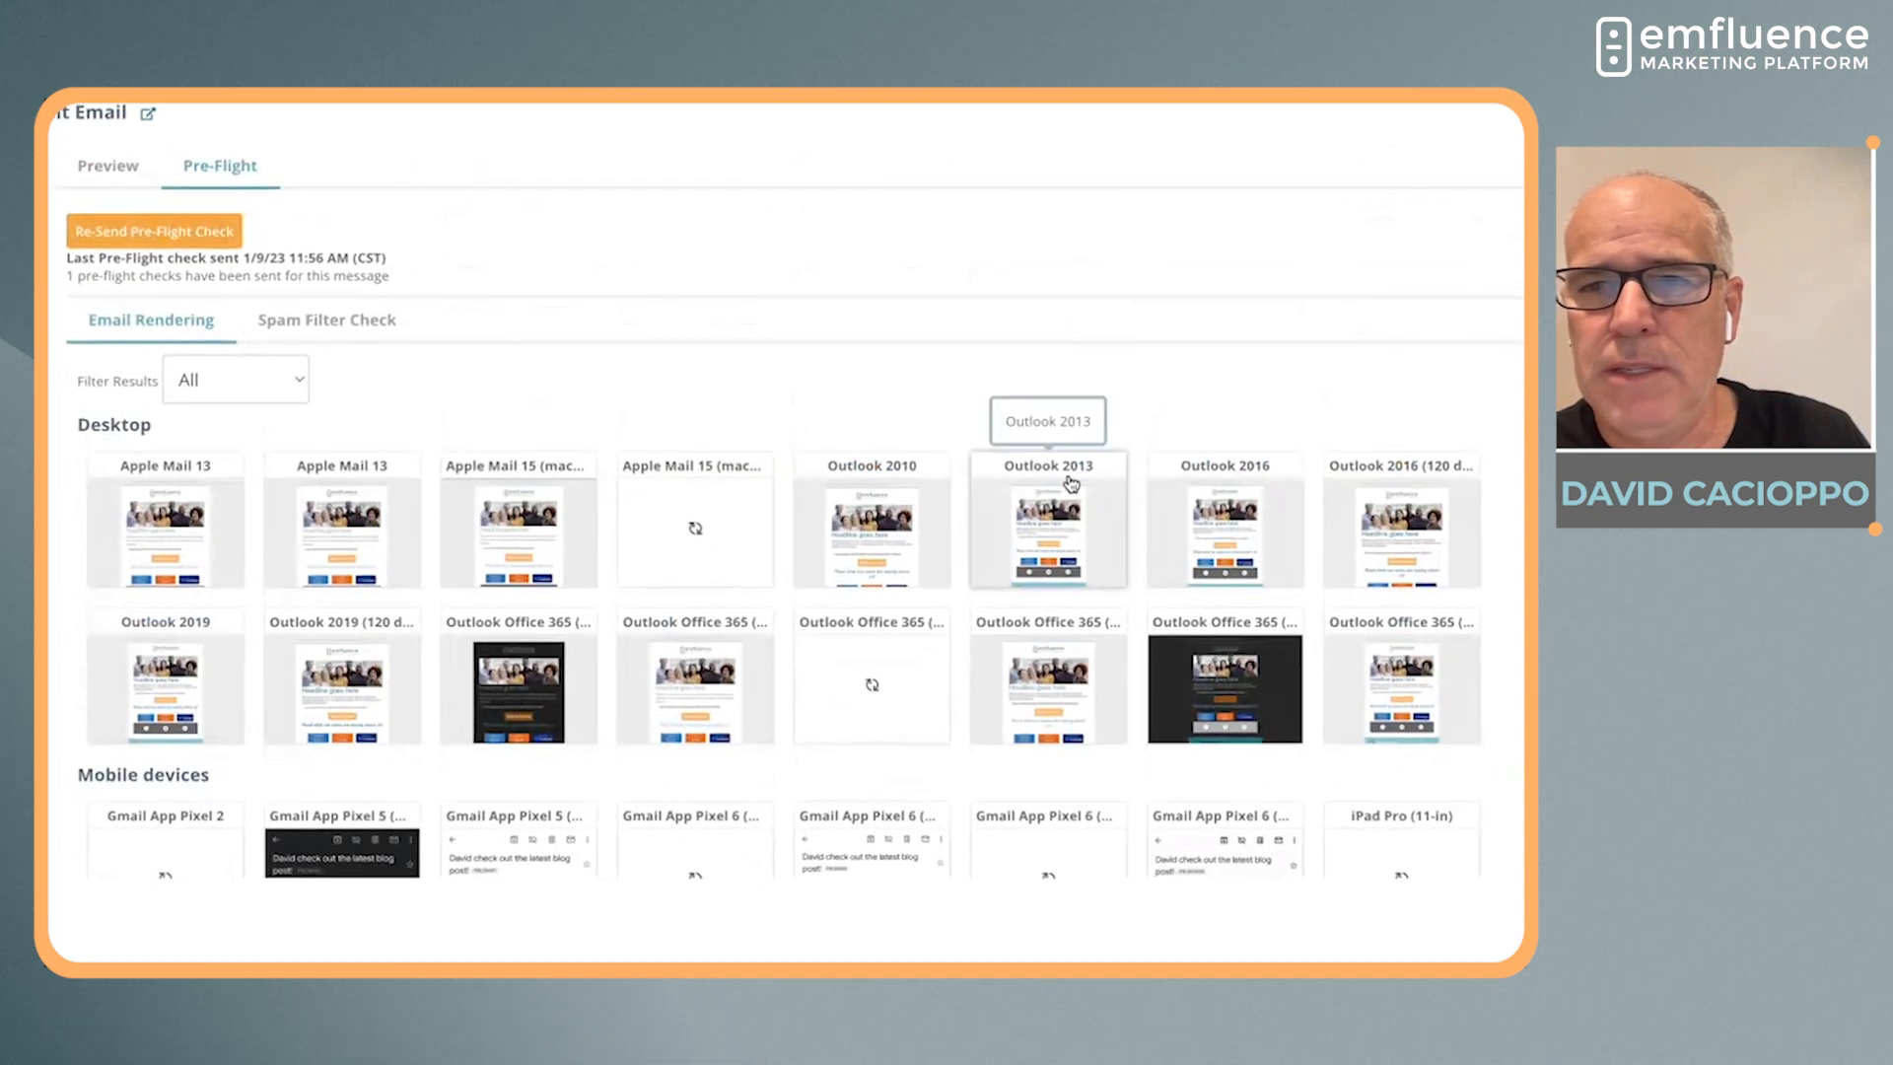
# Open the Outlook 2013 desktop rendering and review the full length of the email
pyautogui.click(1072, 487)
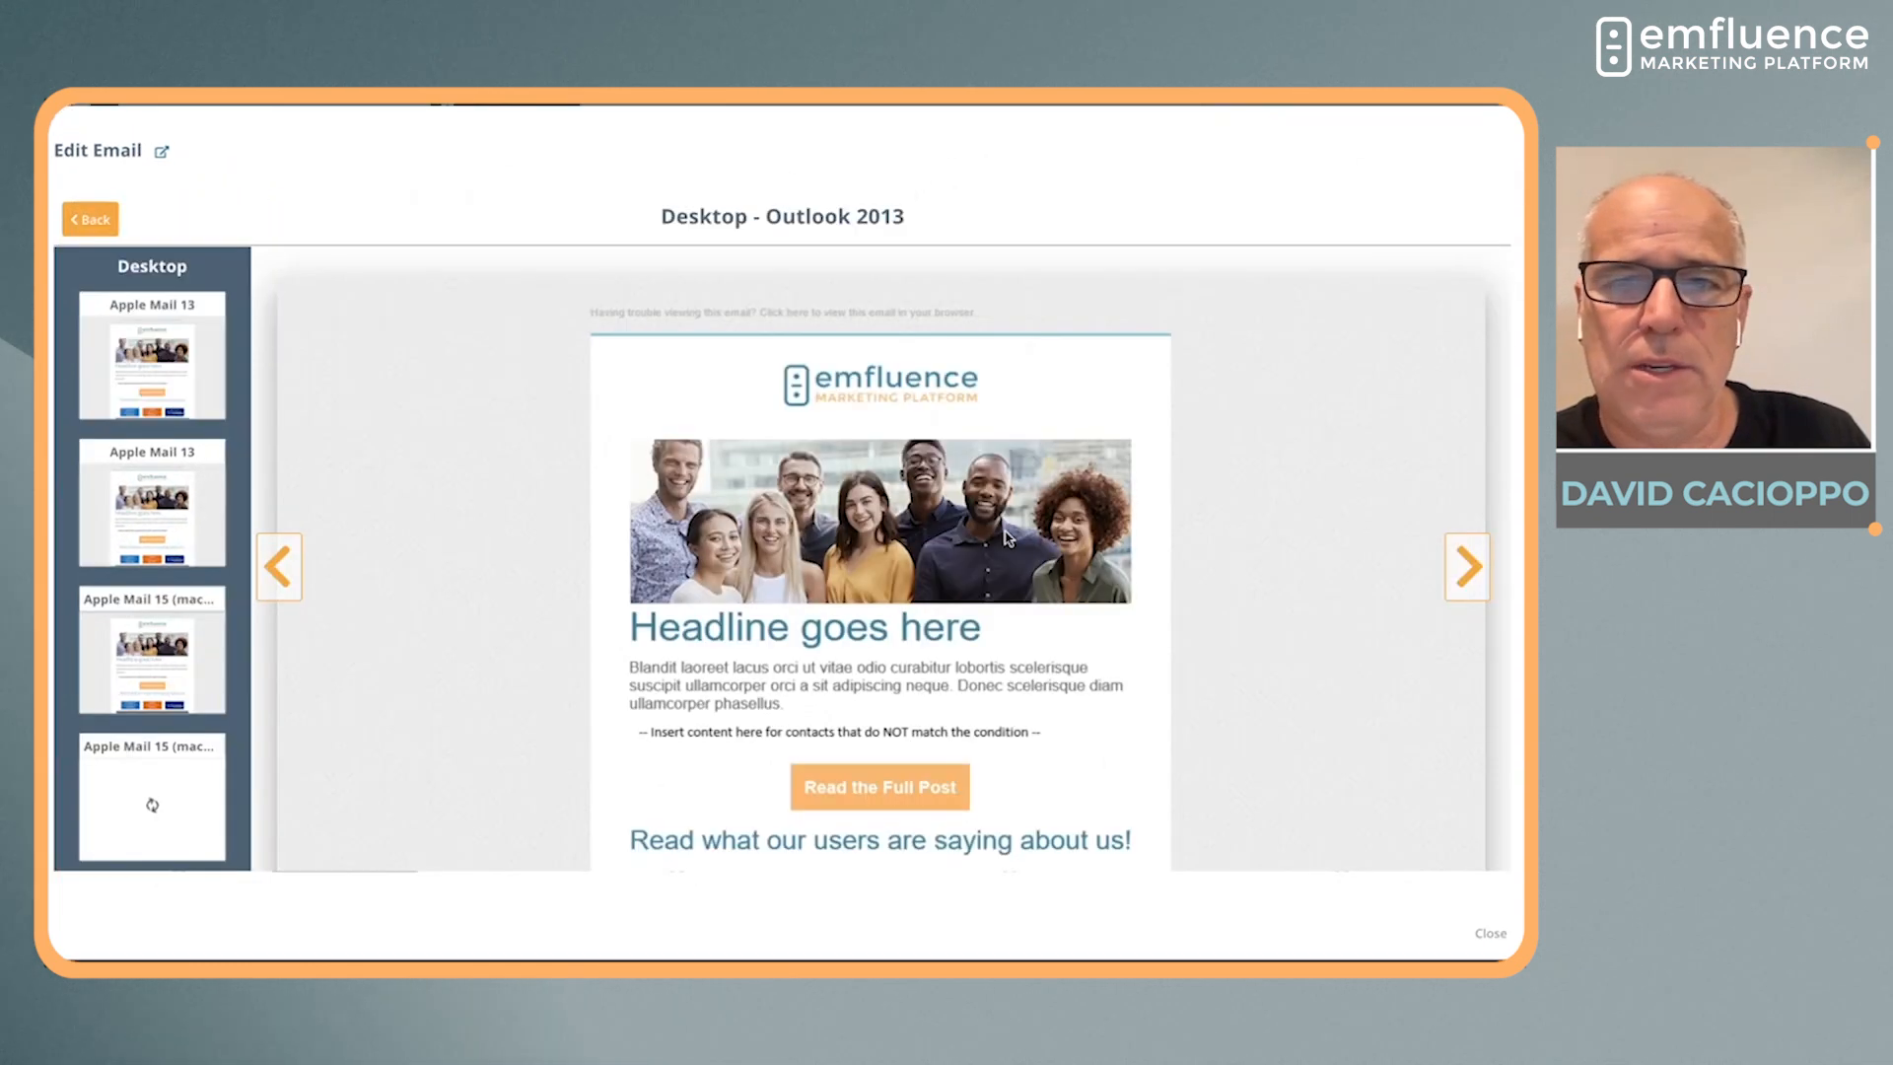
pyautogui.scroll(-4, 857, 591)
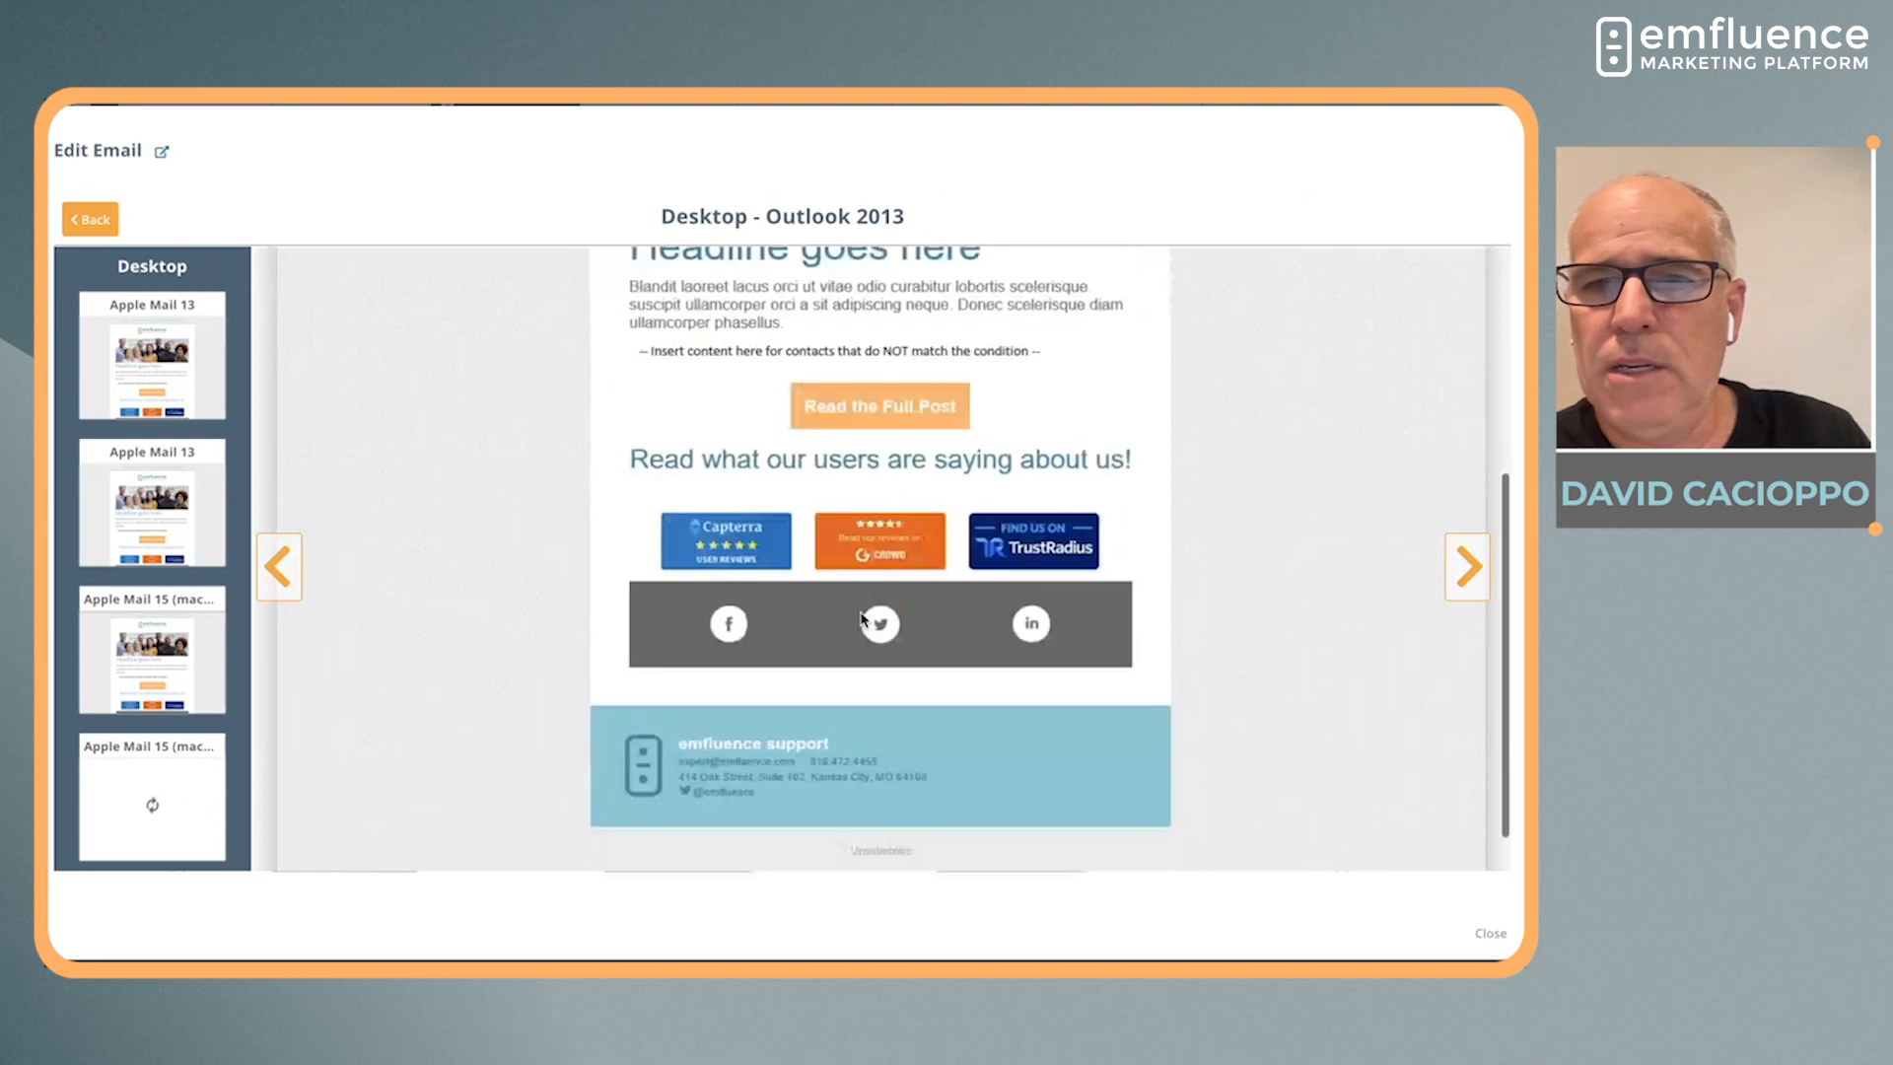
pyautogui.scroll(4, 860, 618)
# Compare the renderings from Outlook 2016 through Outlook Office 365 macOS 10.15 Dark Mode and return to the rendering overview
pyautogui.click(1467, 569)
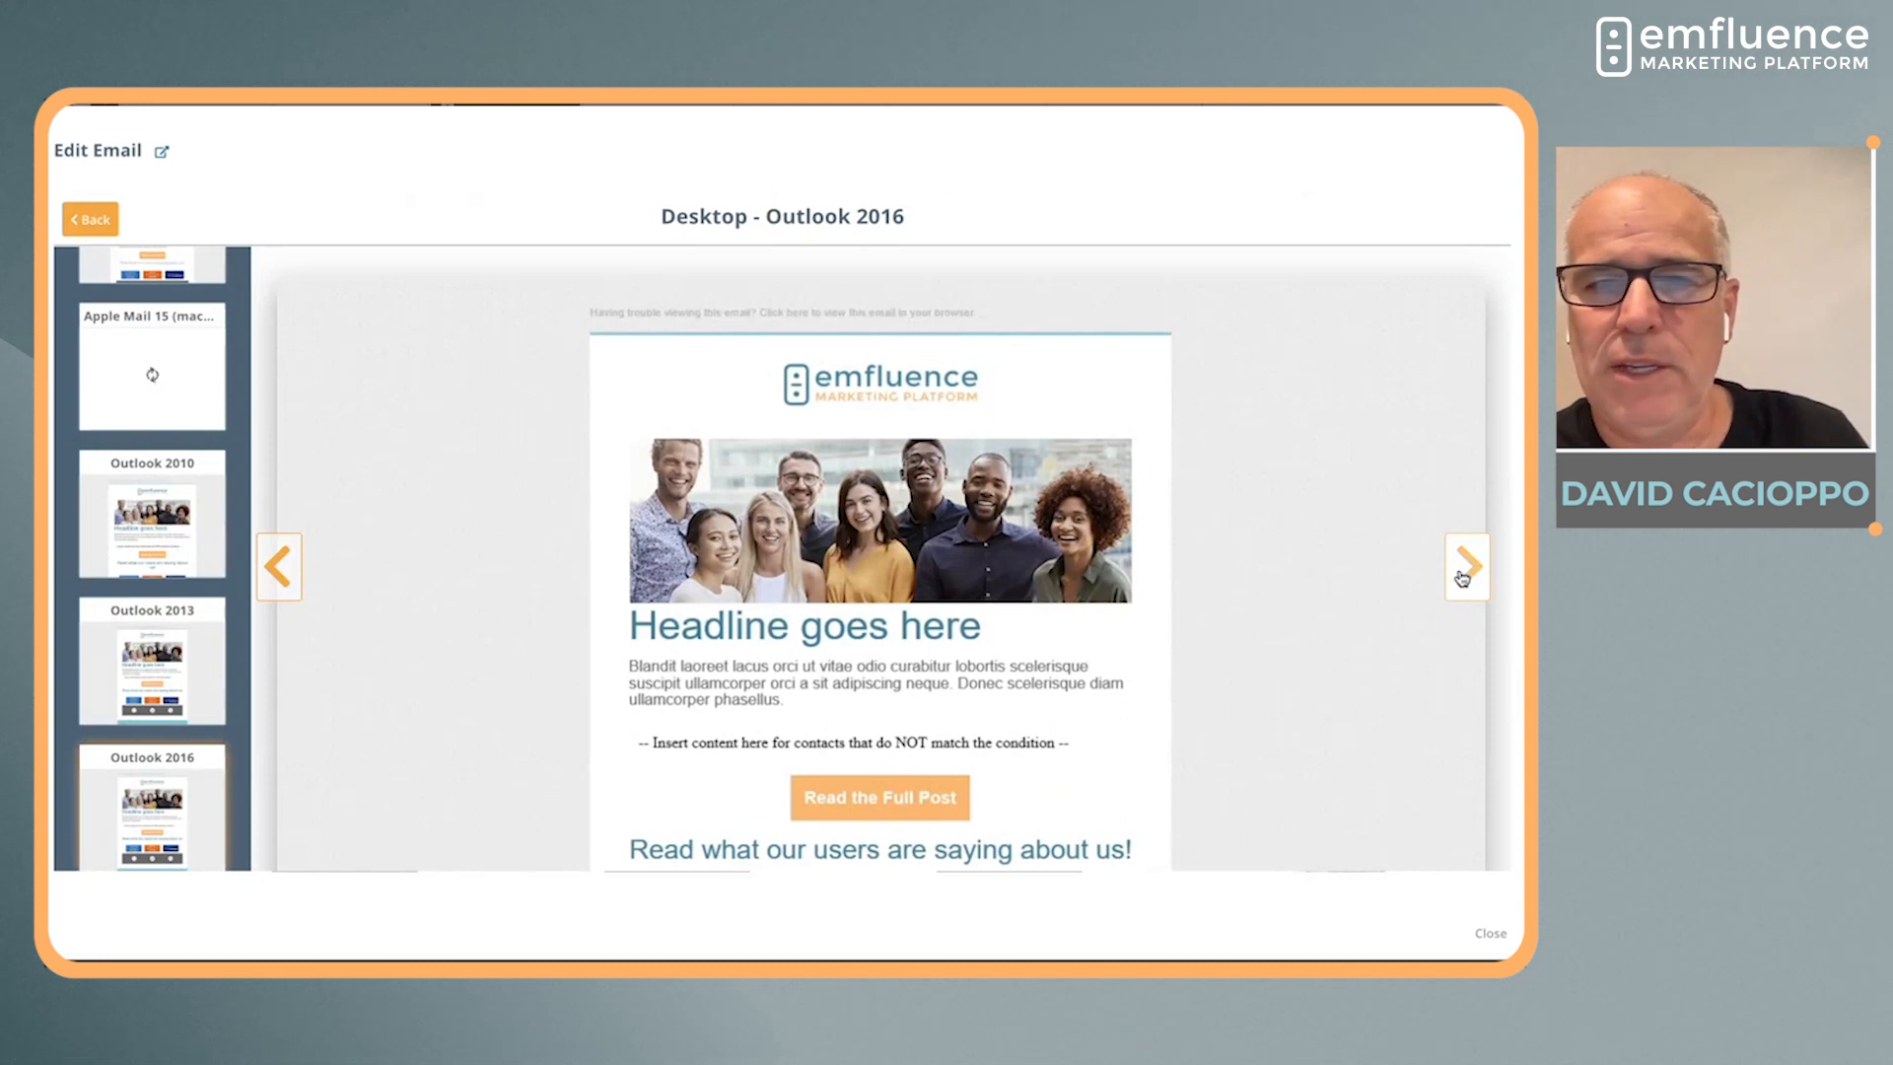
pyautogui.click(1464, 569)
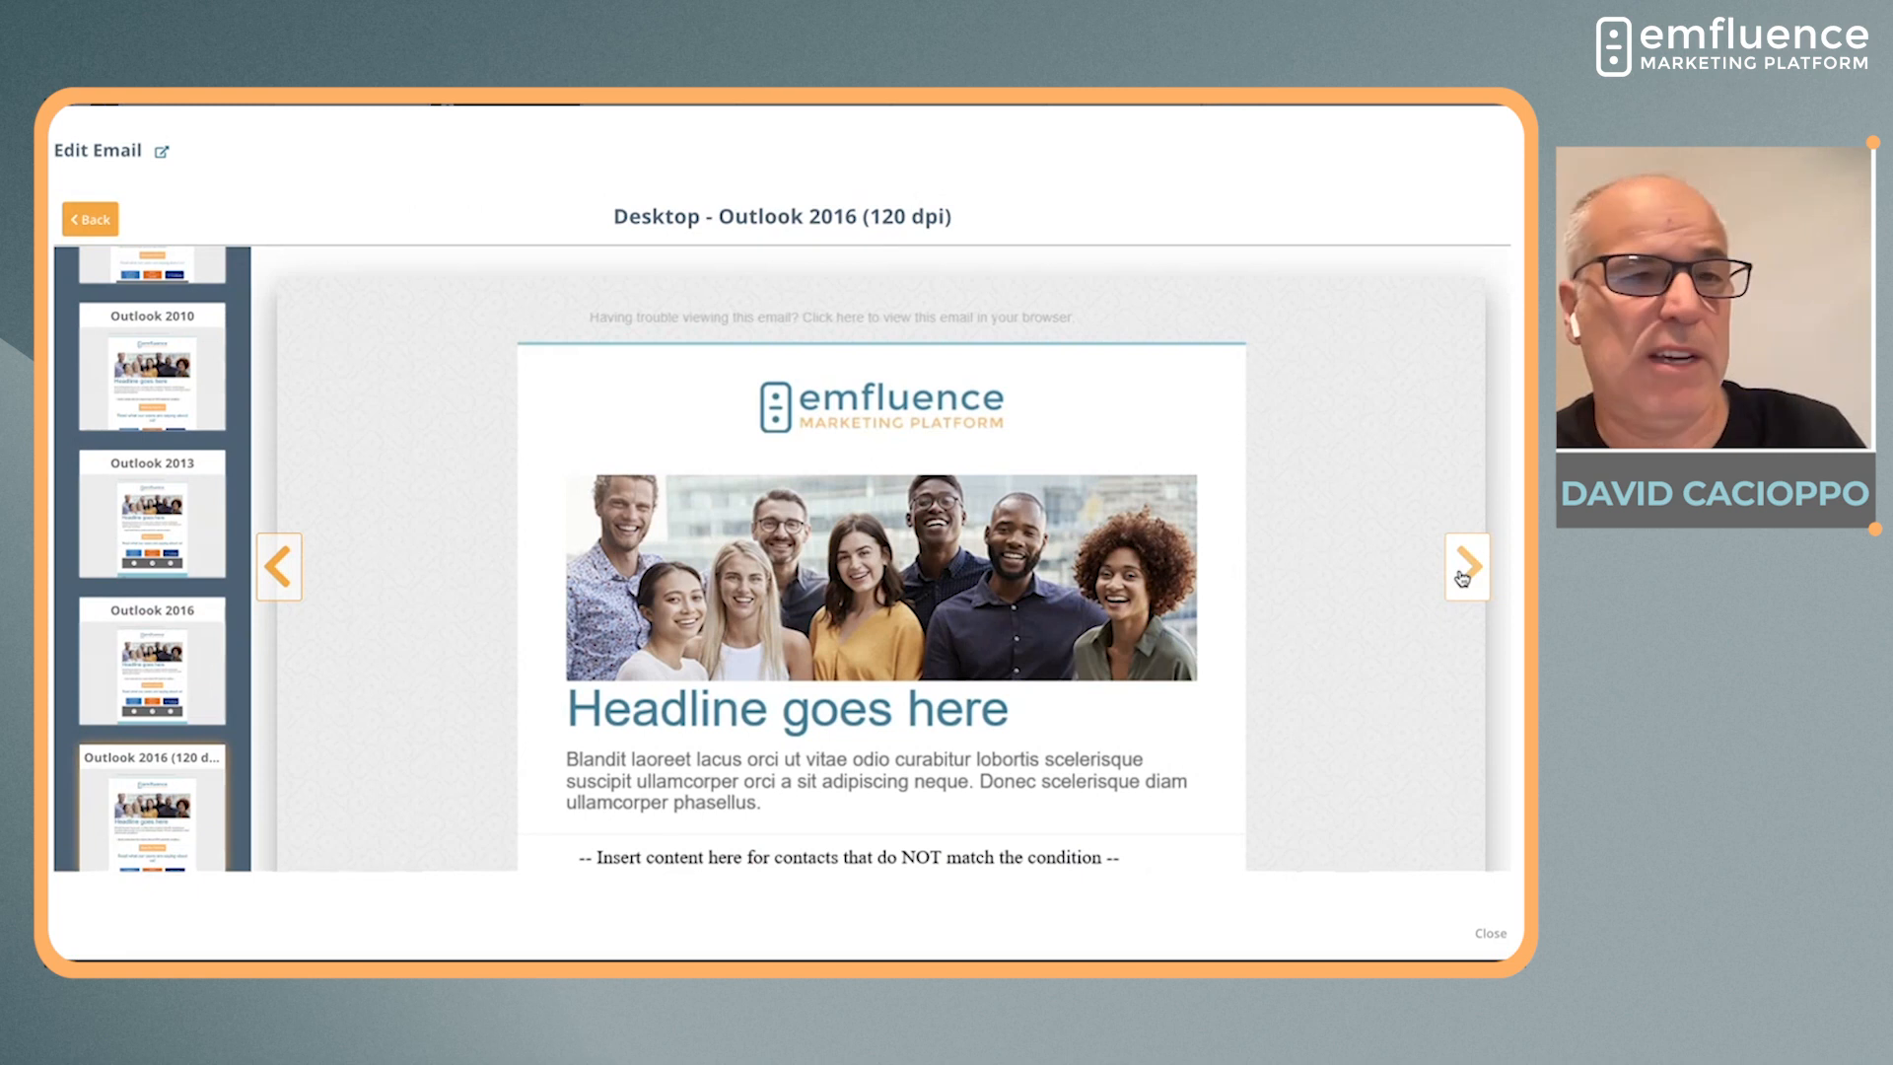
pyautogui.click(1464, 569)
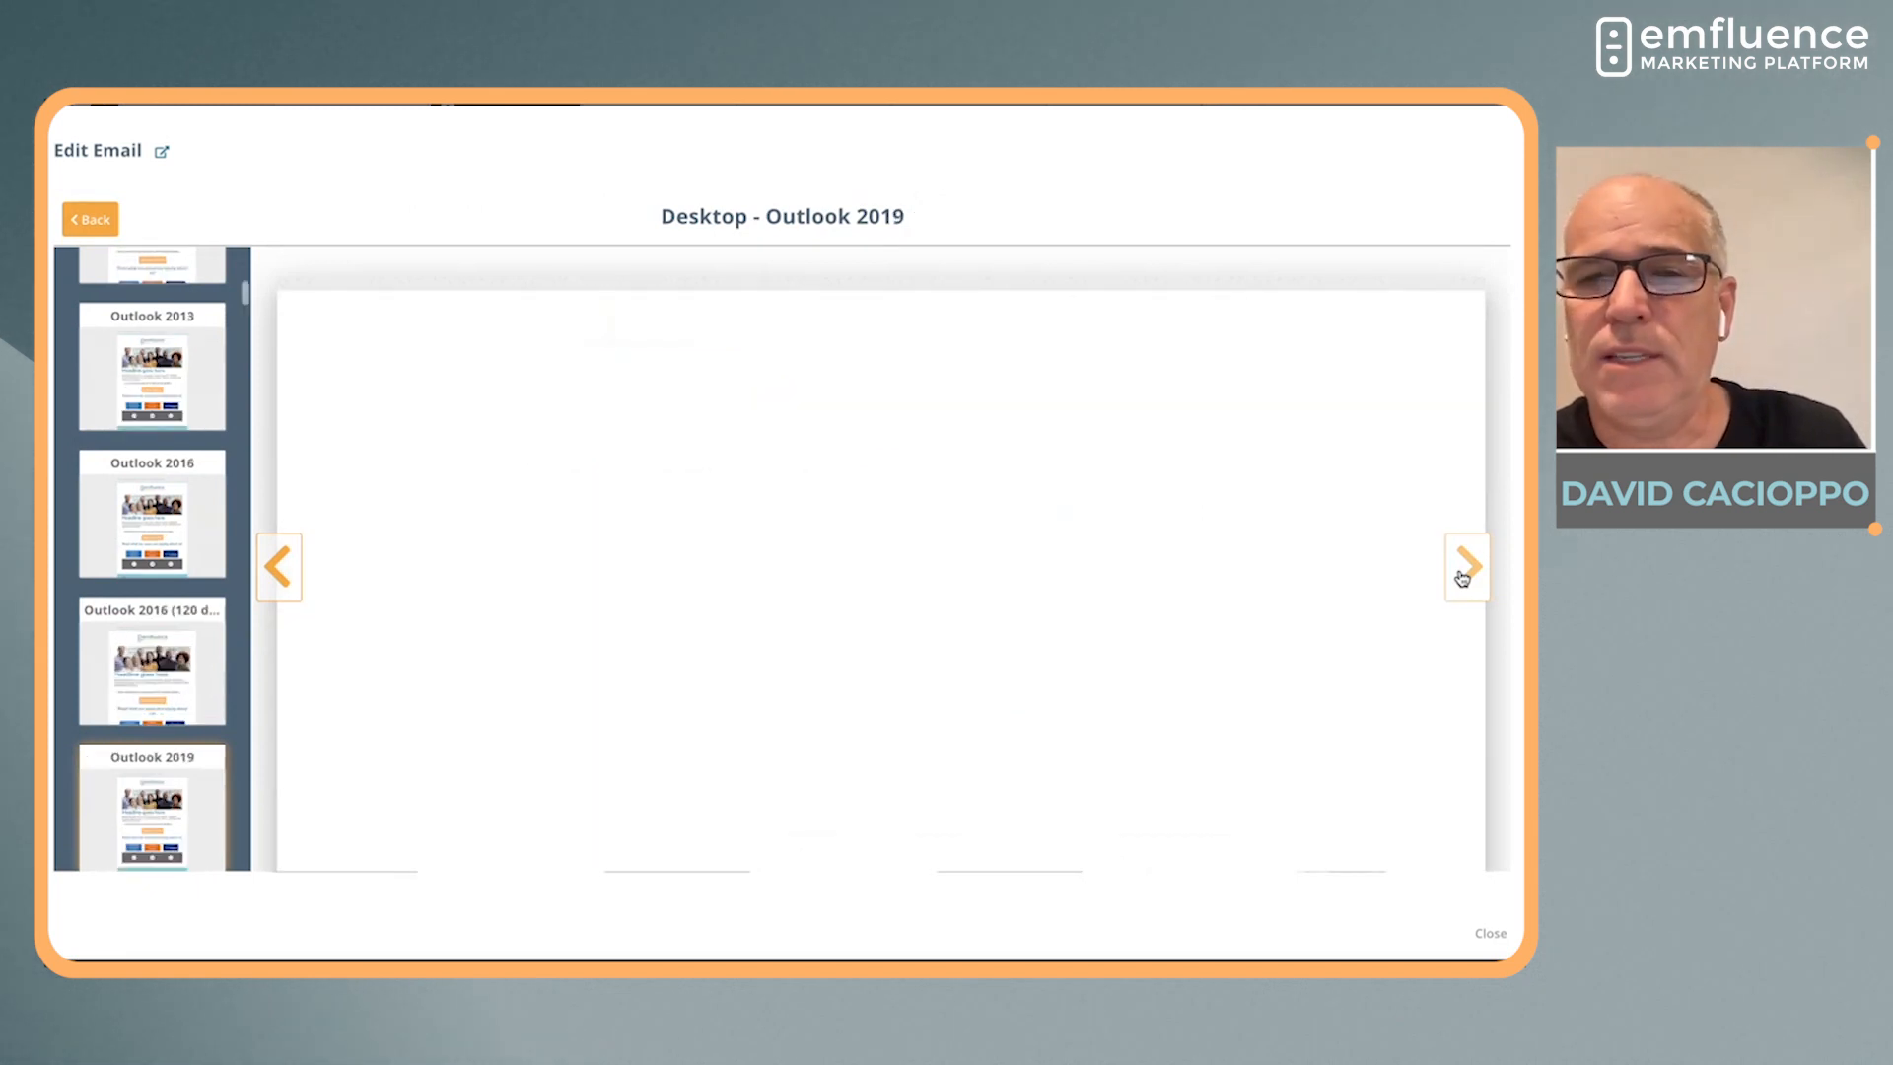
pyautogui.click(1464, 570)
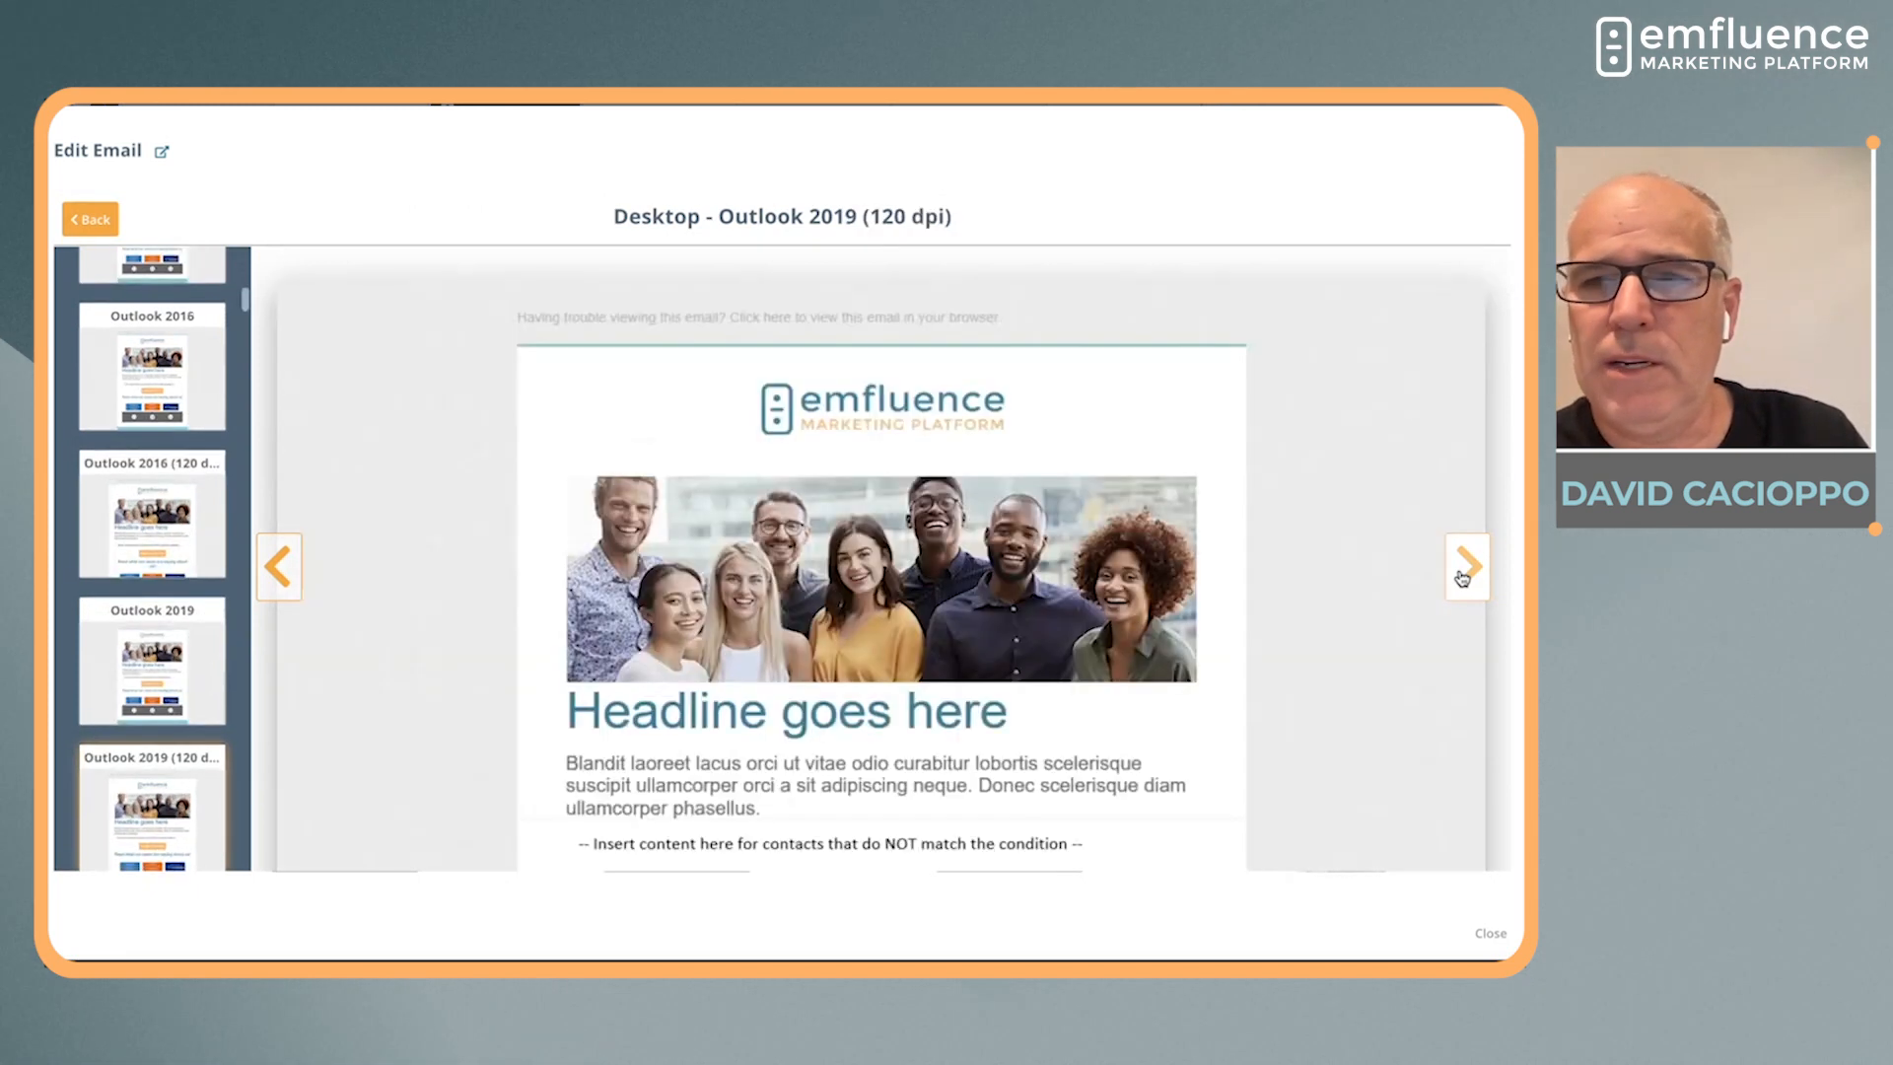
pyautogui.scroll(-2, 1380, 603)
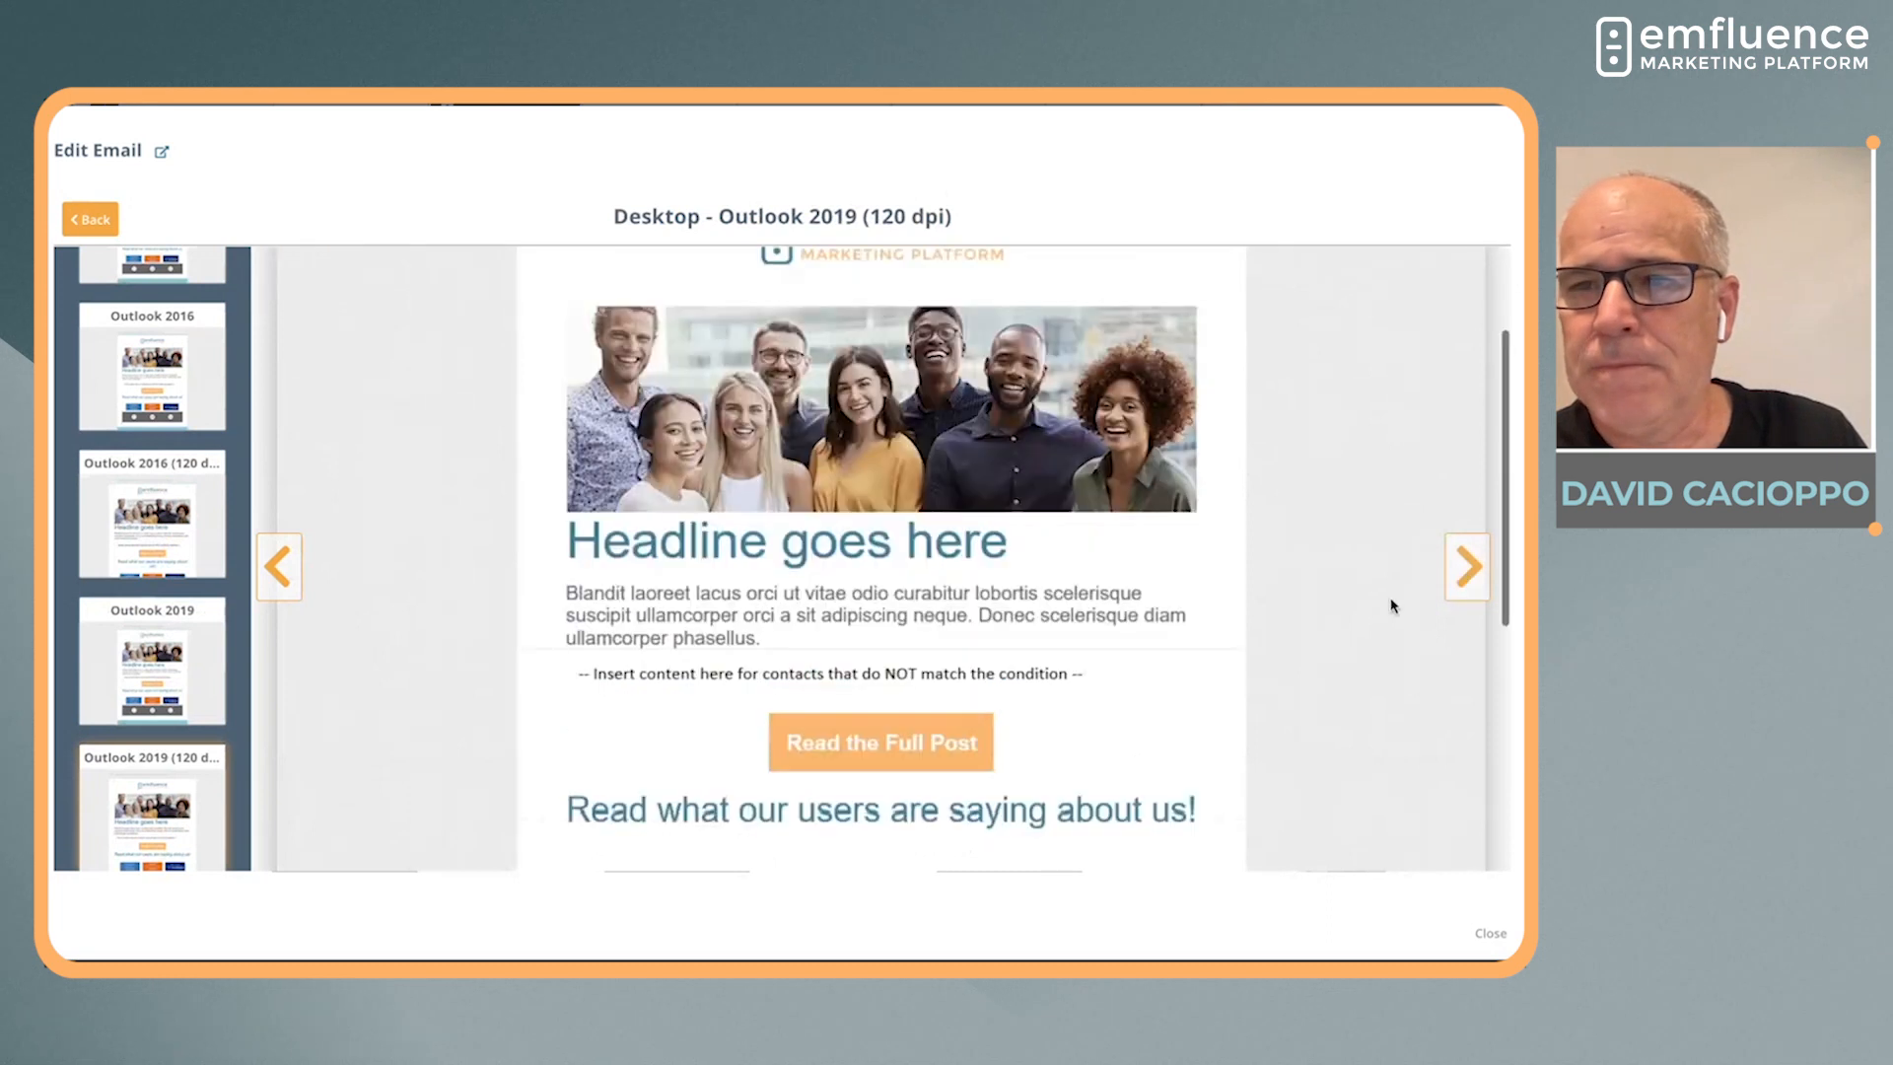
pyautogui.click(1464, 569)
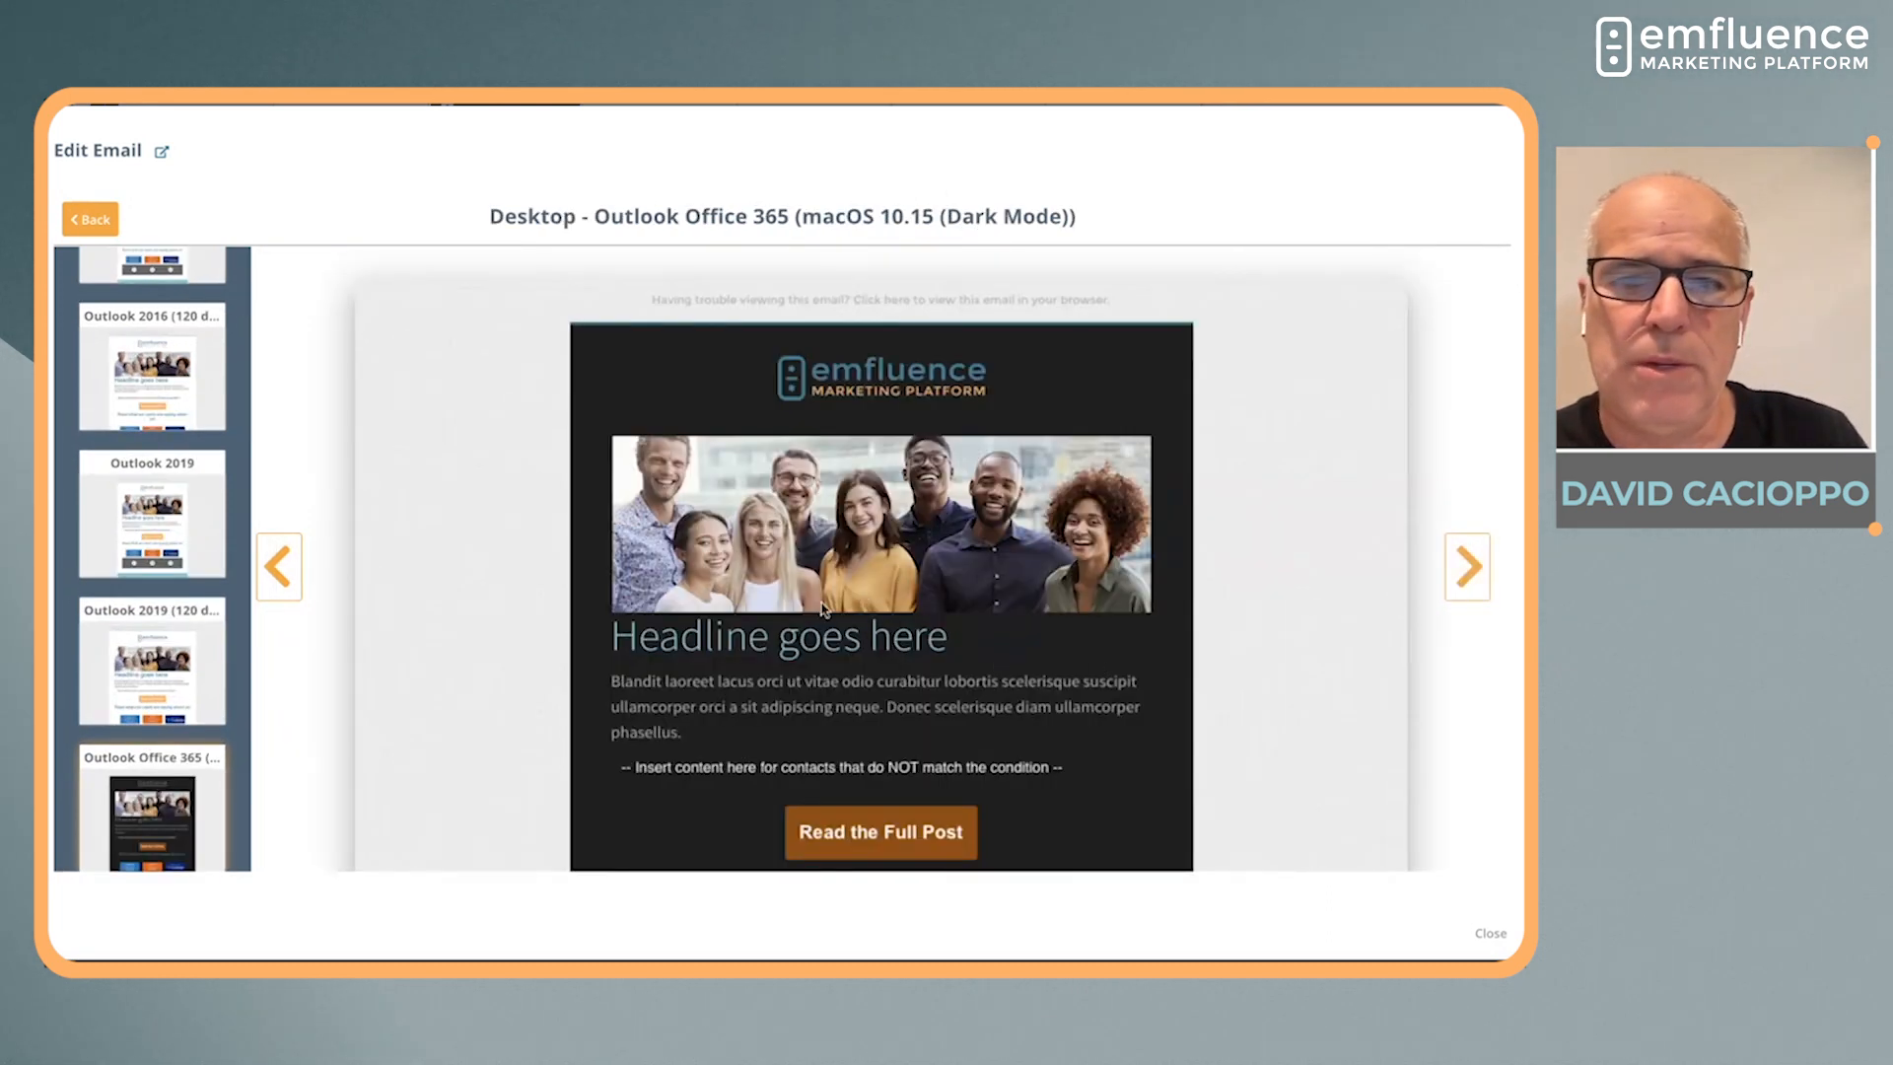
pyautogui.click(84, 222)
# Review the Spam Filter Check results for authentication, desktop and web-based filters, and hosted filters
pyautogui.click(323, 355)
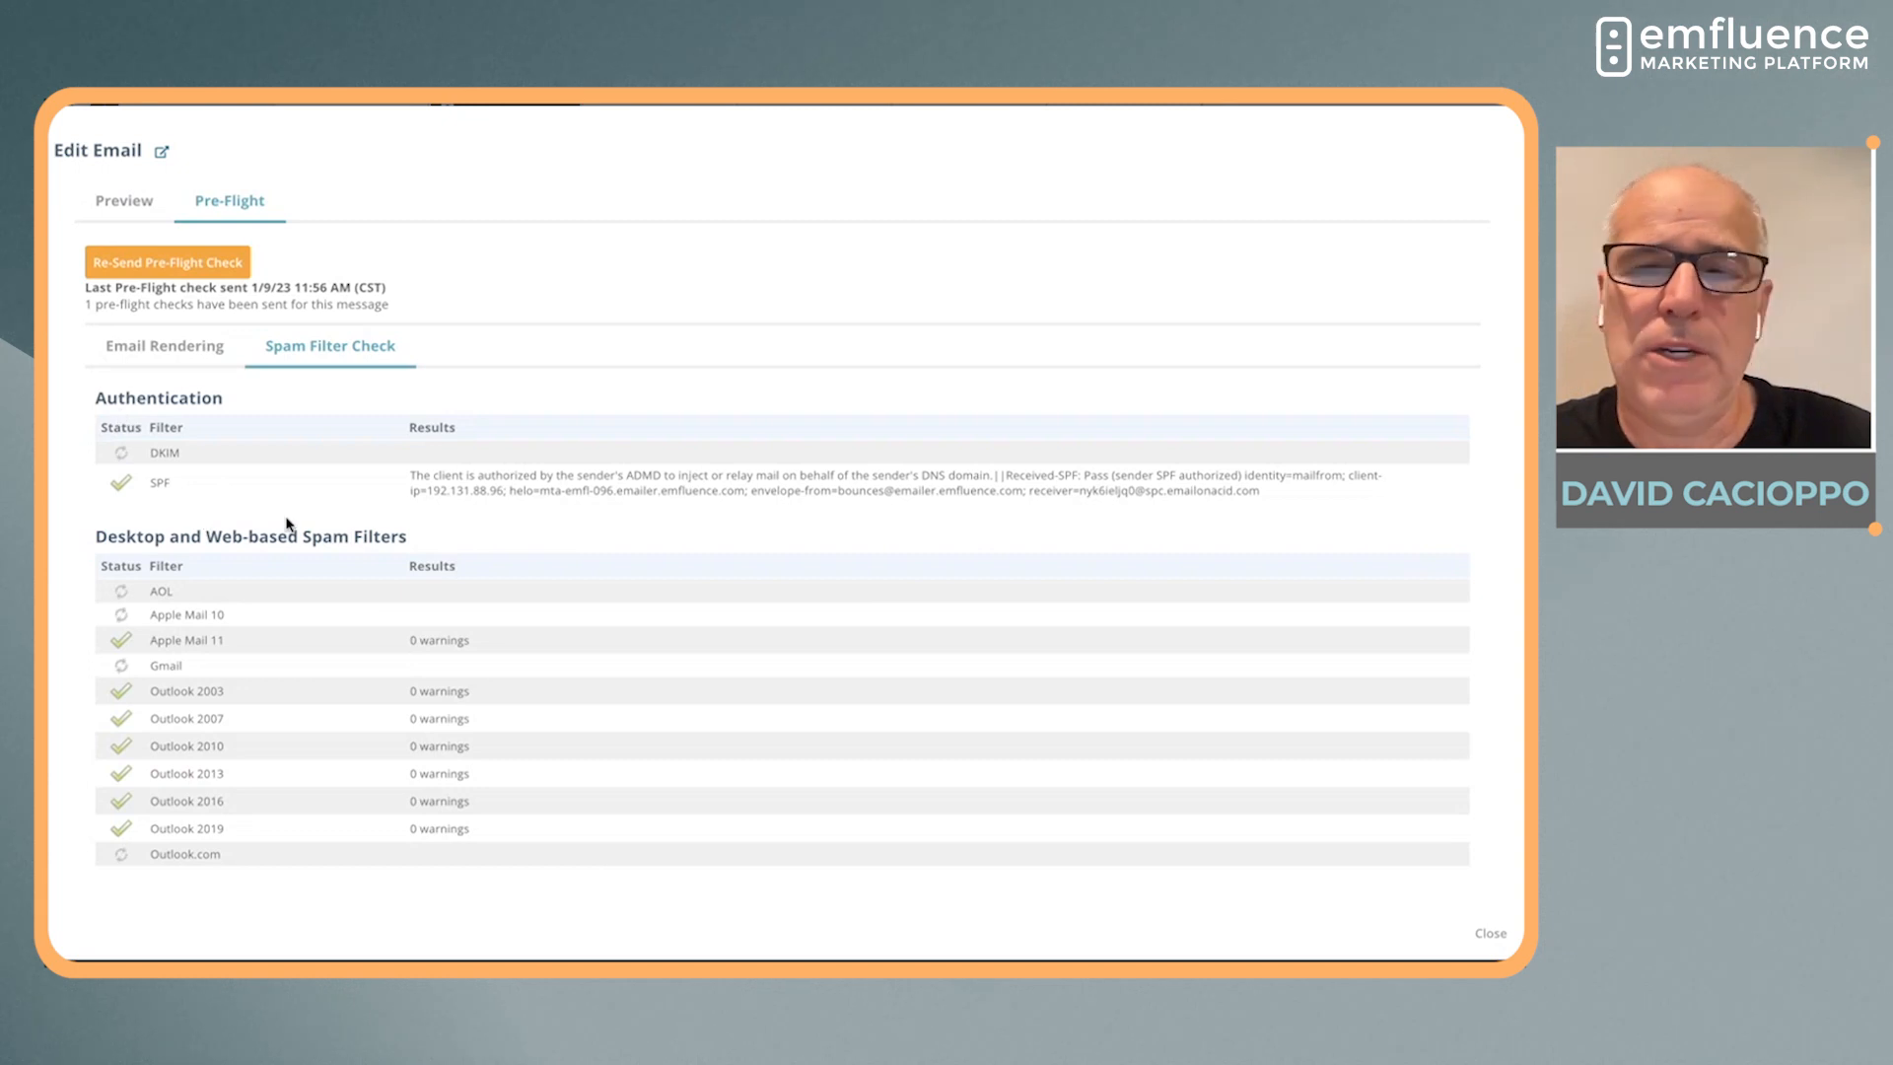
pyautogui.scroll(-1, 287, 524)
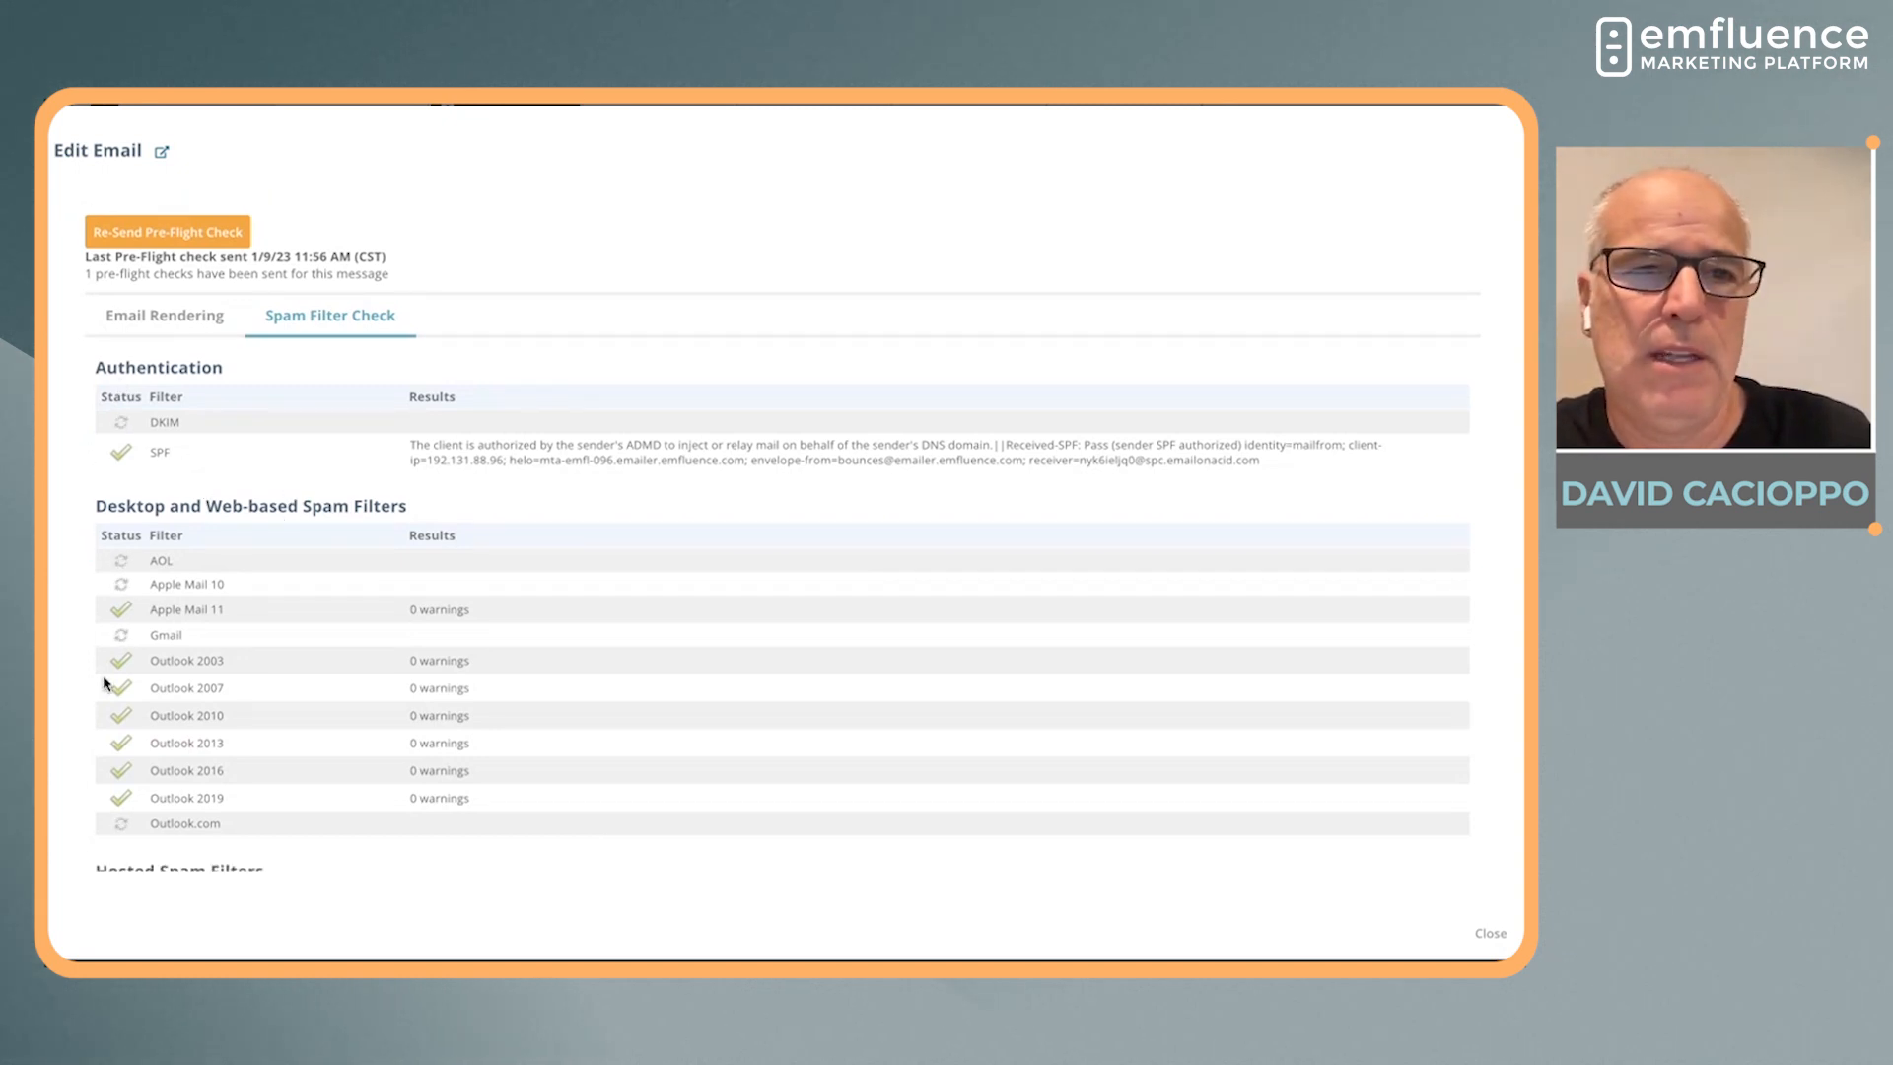
pyautogui.moveTo(95, 506); pyautogui.dragTo(426, 518)
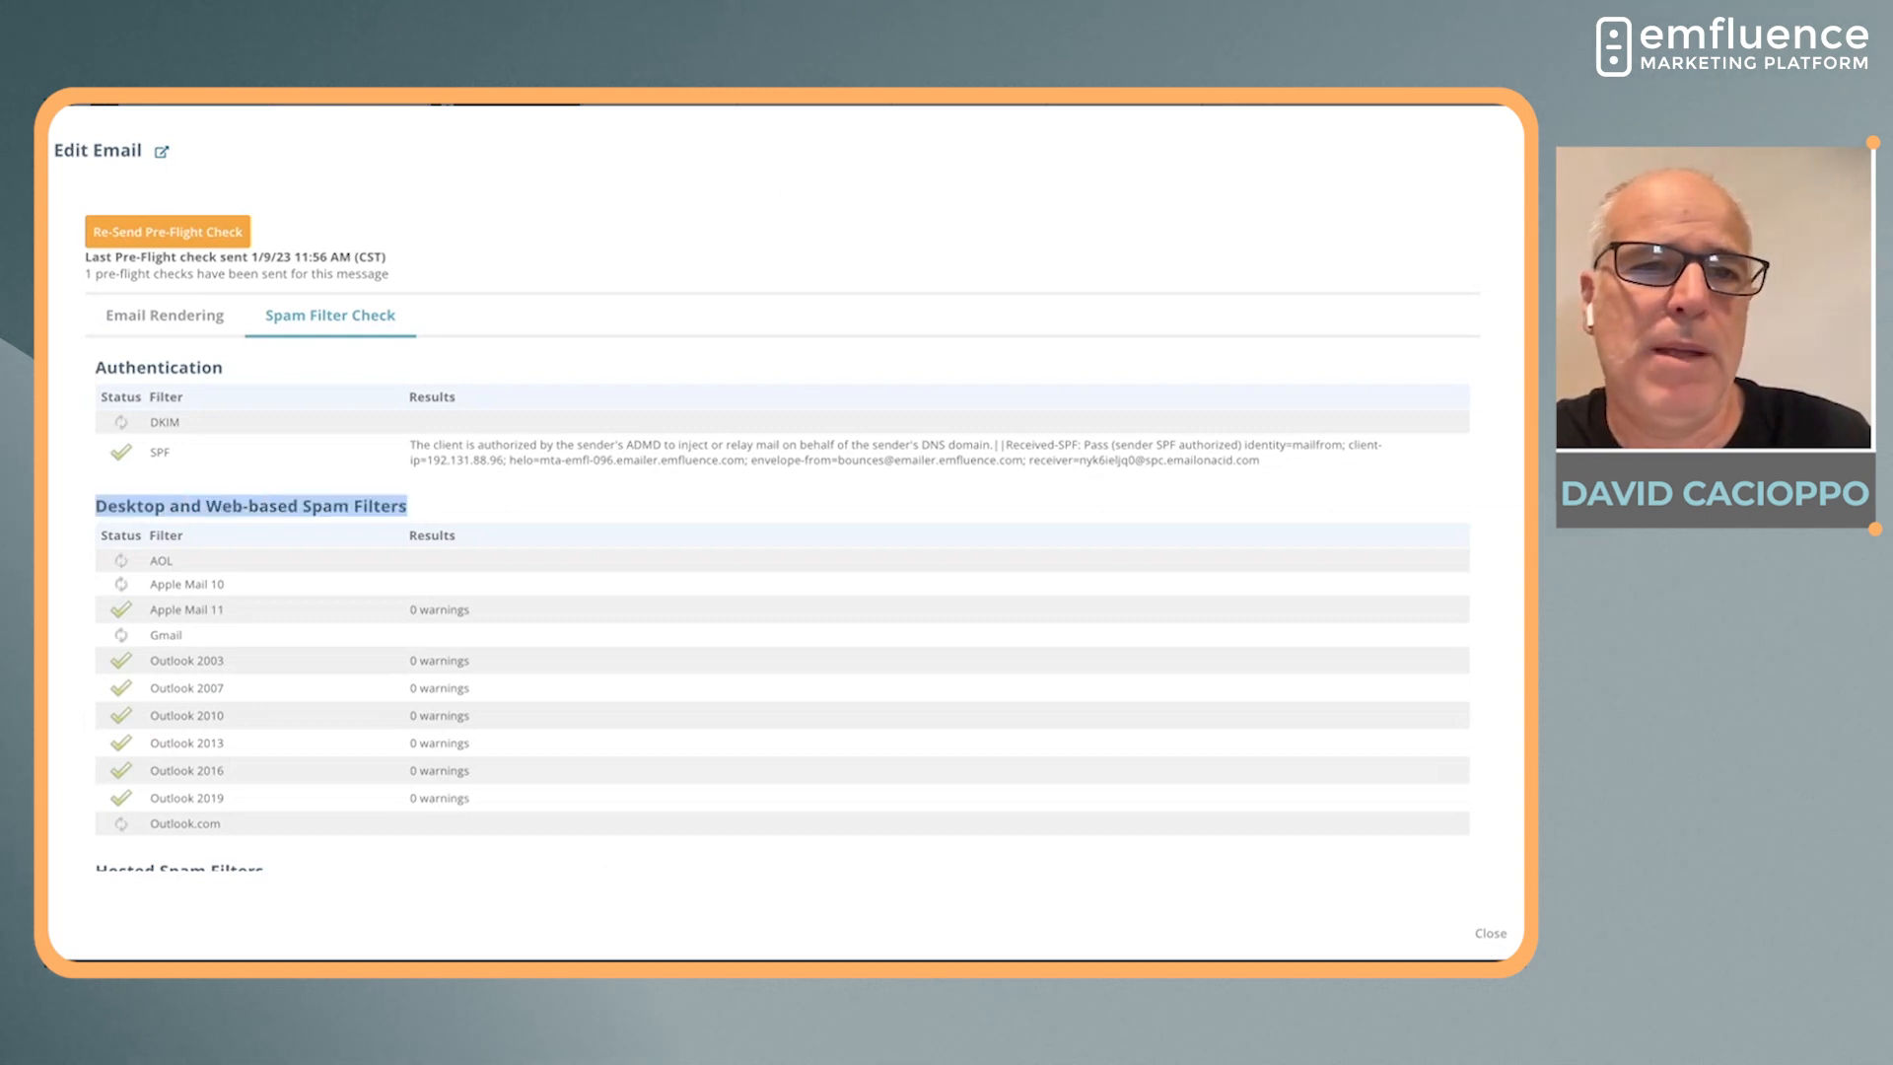
pyautogui.scroll(-3, 68, 633)
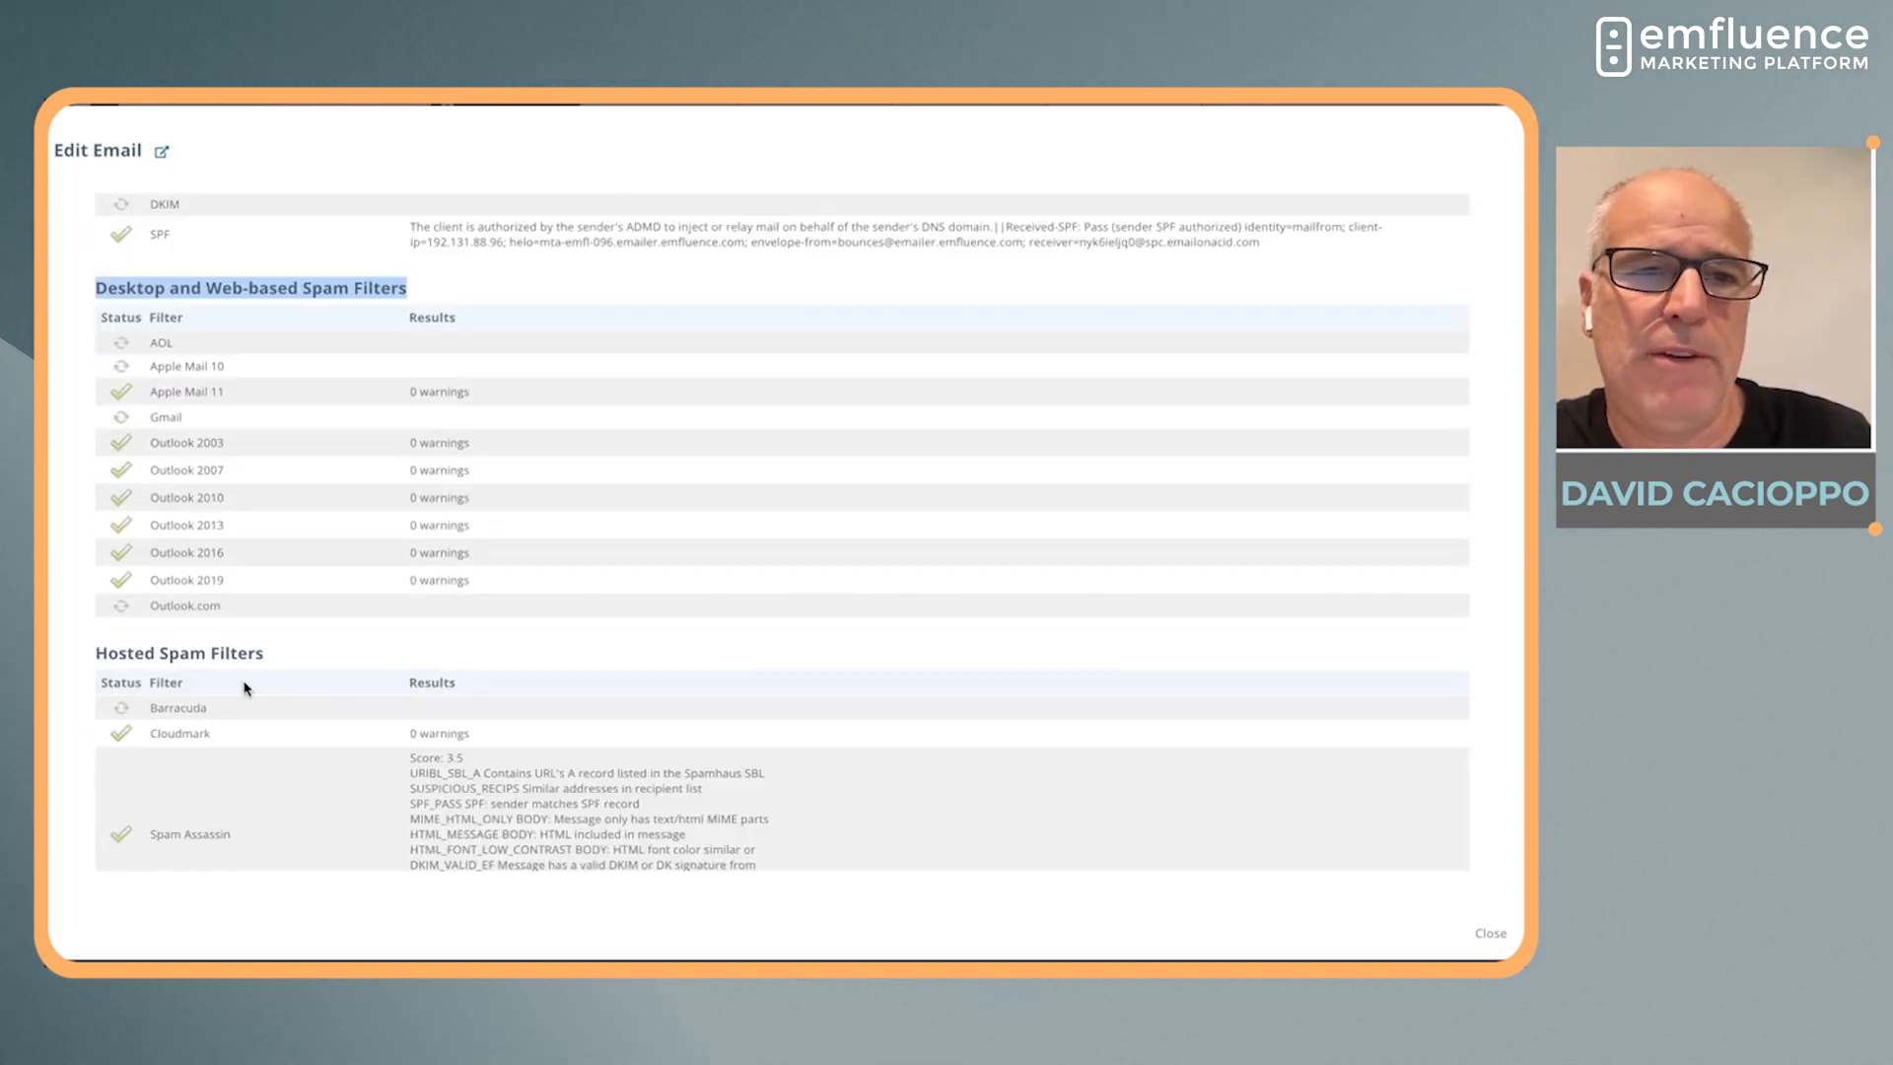
pyautogui.scroll(-2, 242, 685)
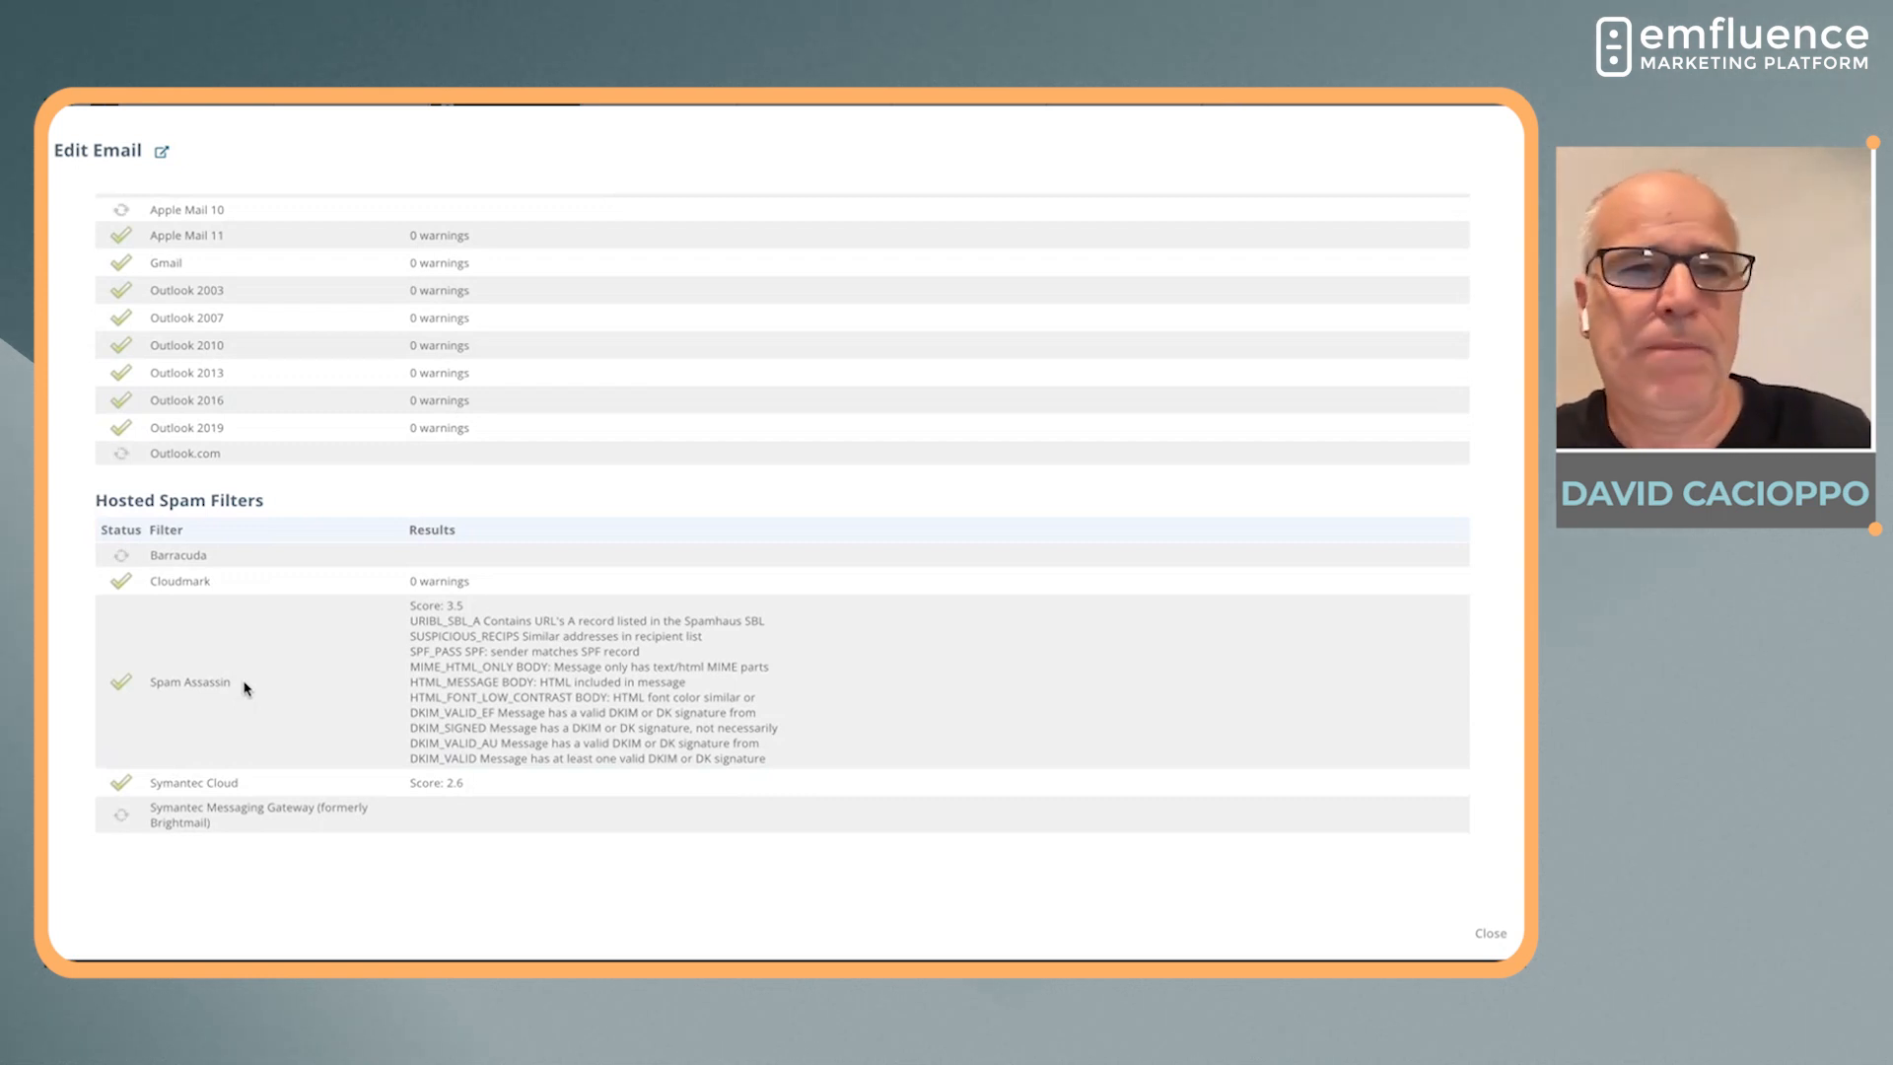
pyautogui.scroll(5, 245, 688)
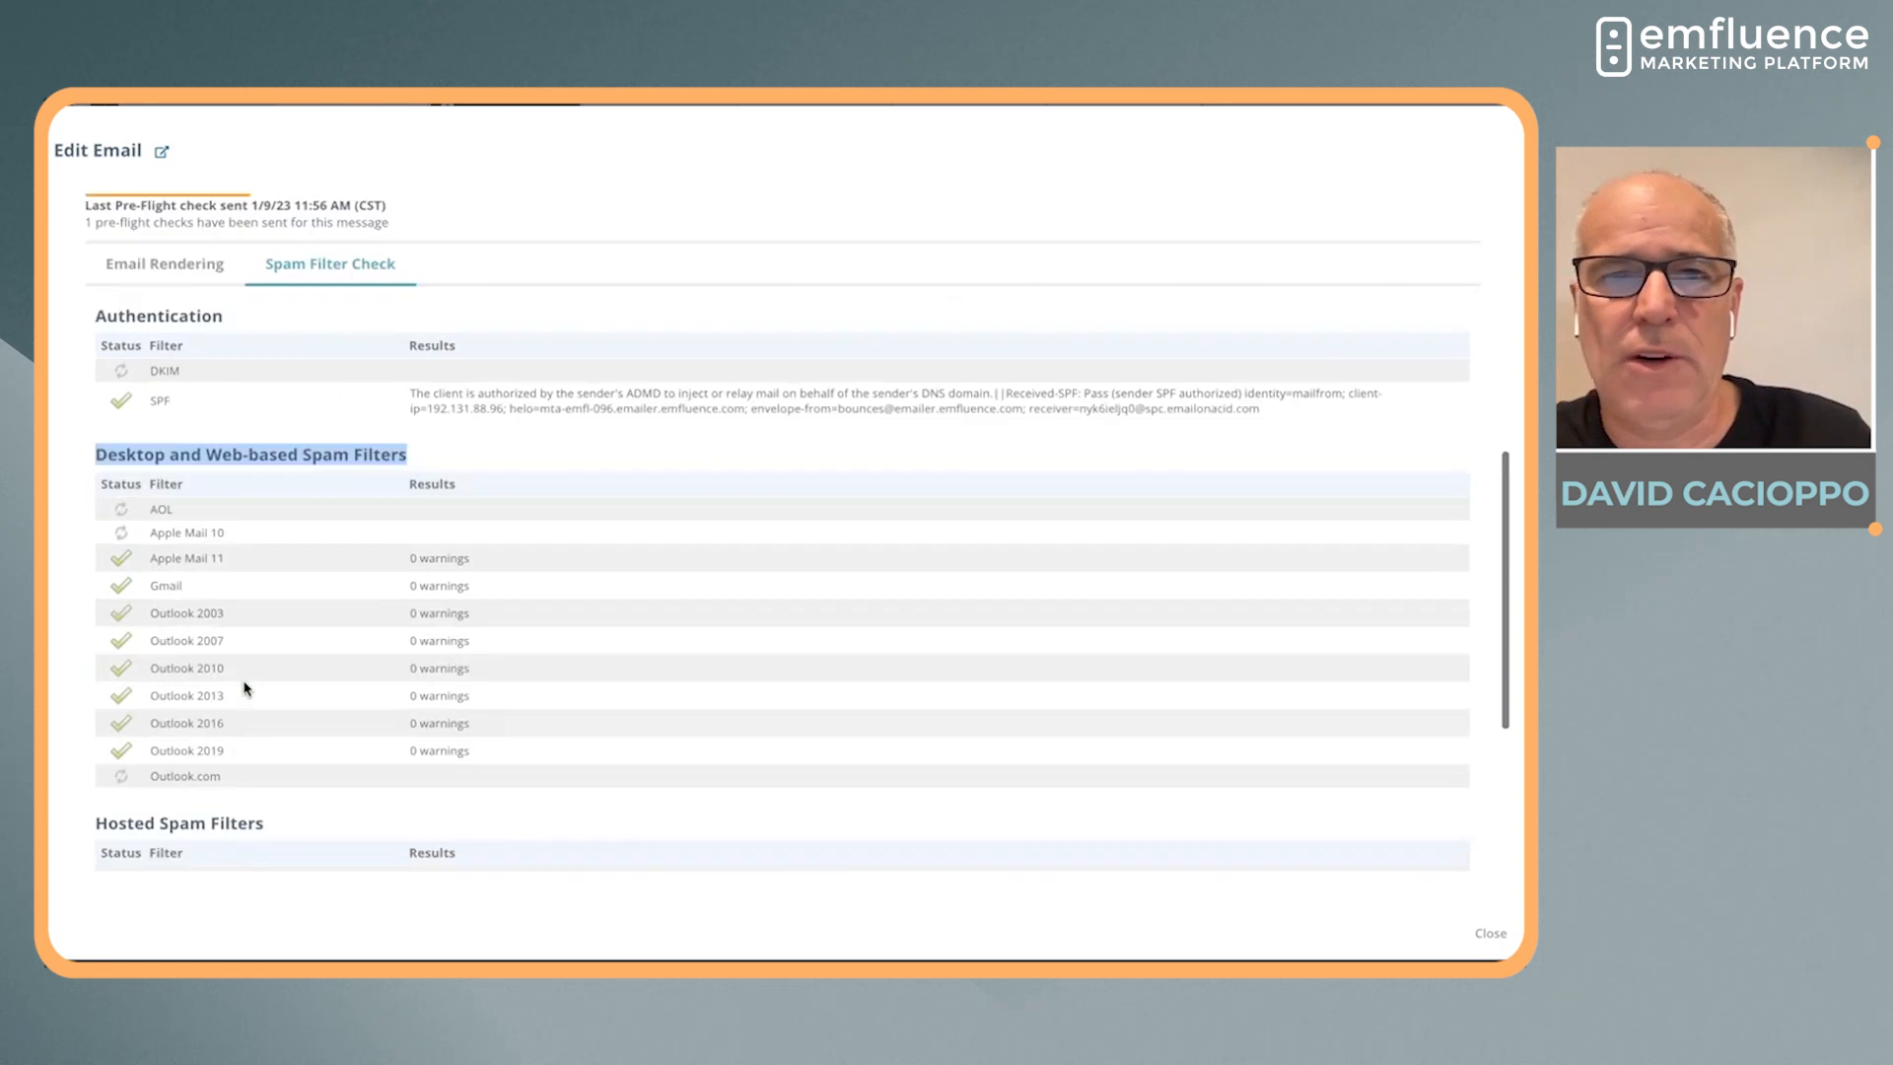
pyautogui.scroll(5, 245, 688)
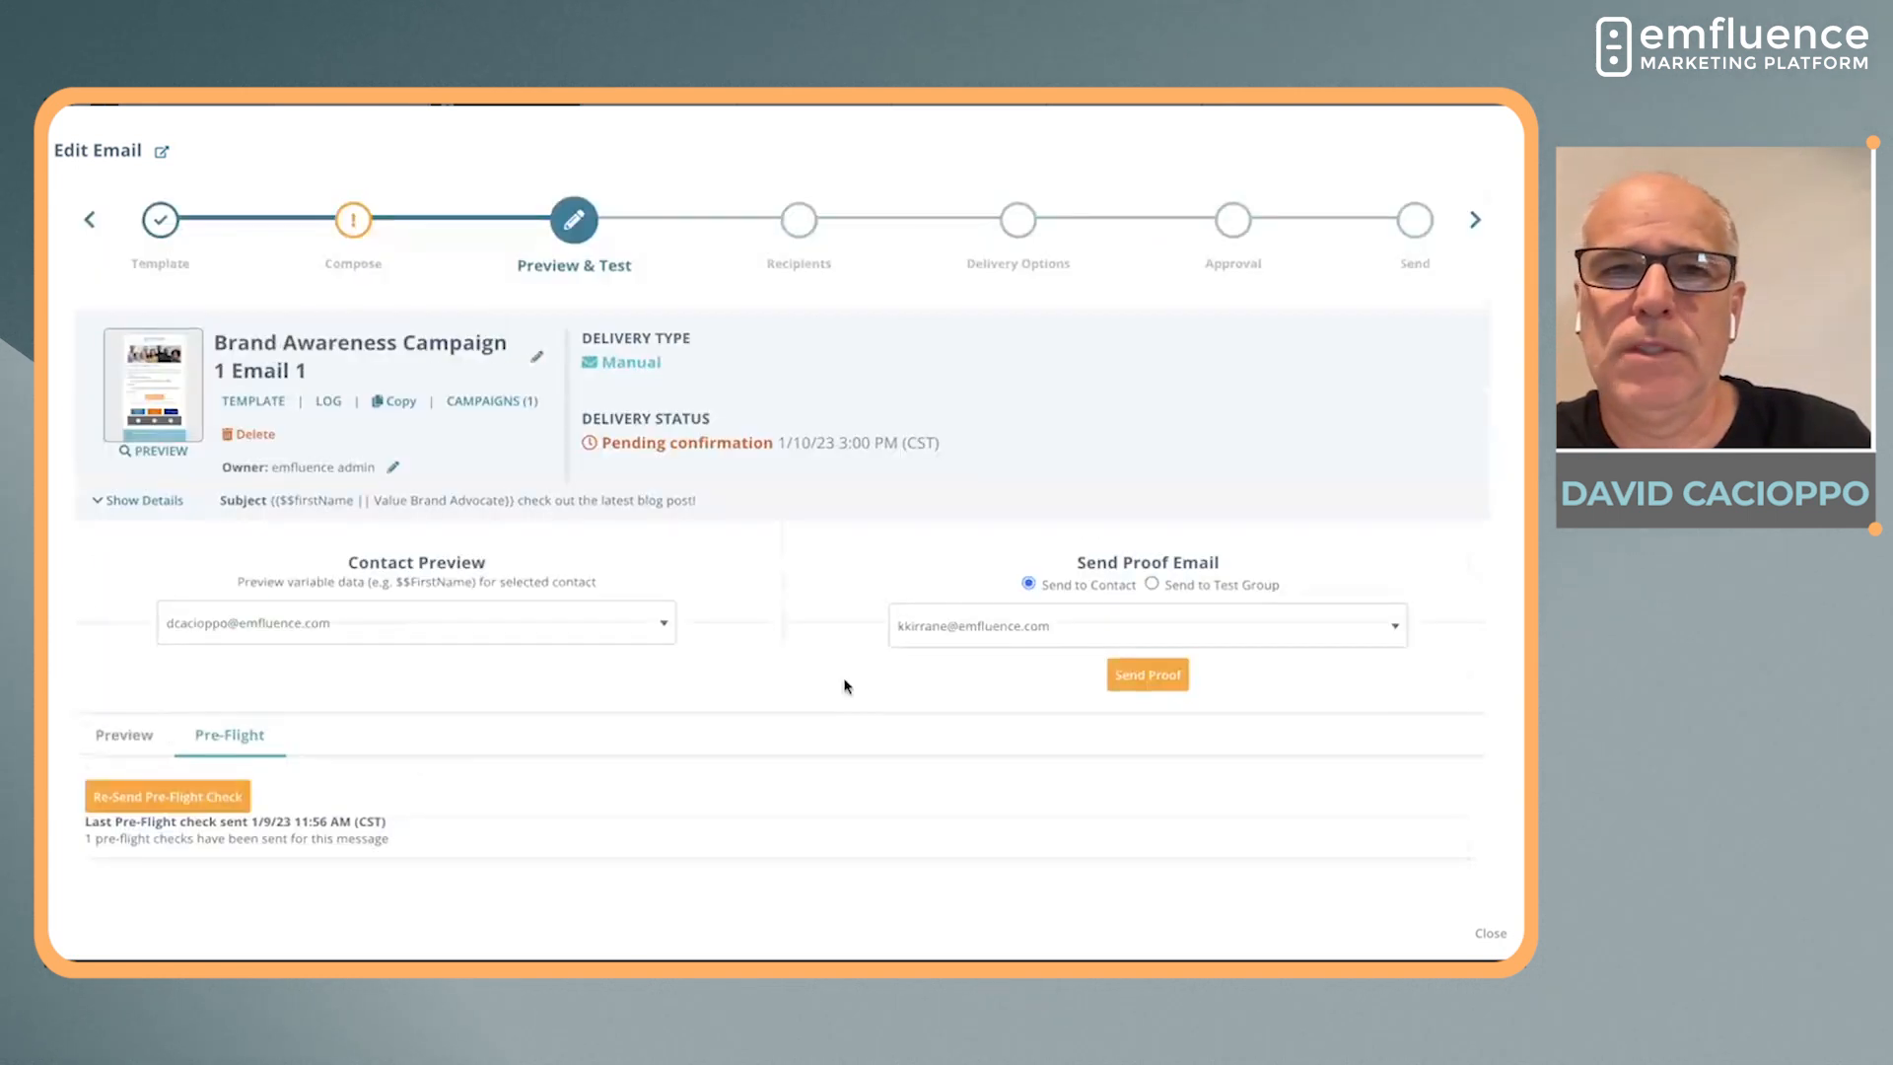
# Proceed to Recipients and add the group "emfluence Team - dynamic email ends with emfluence.com", searching for it with "emf"
pyautogui.click(1474, 220)
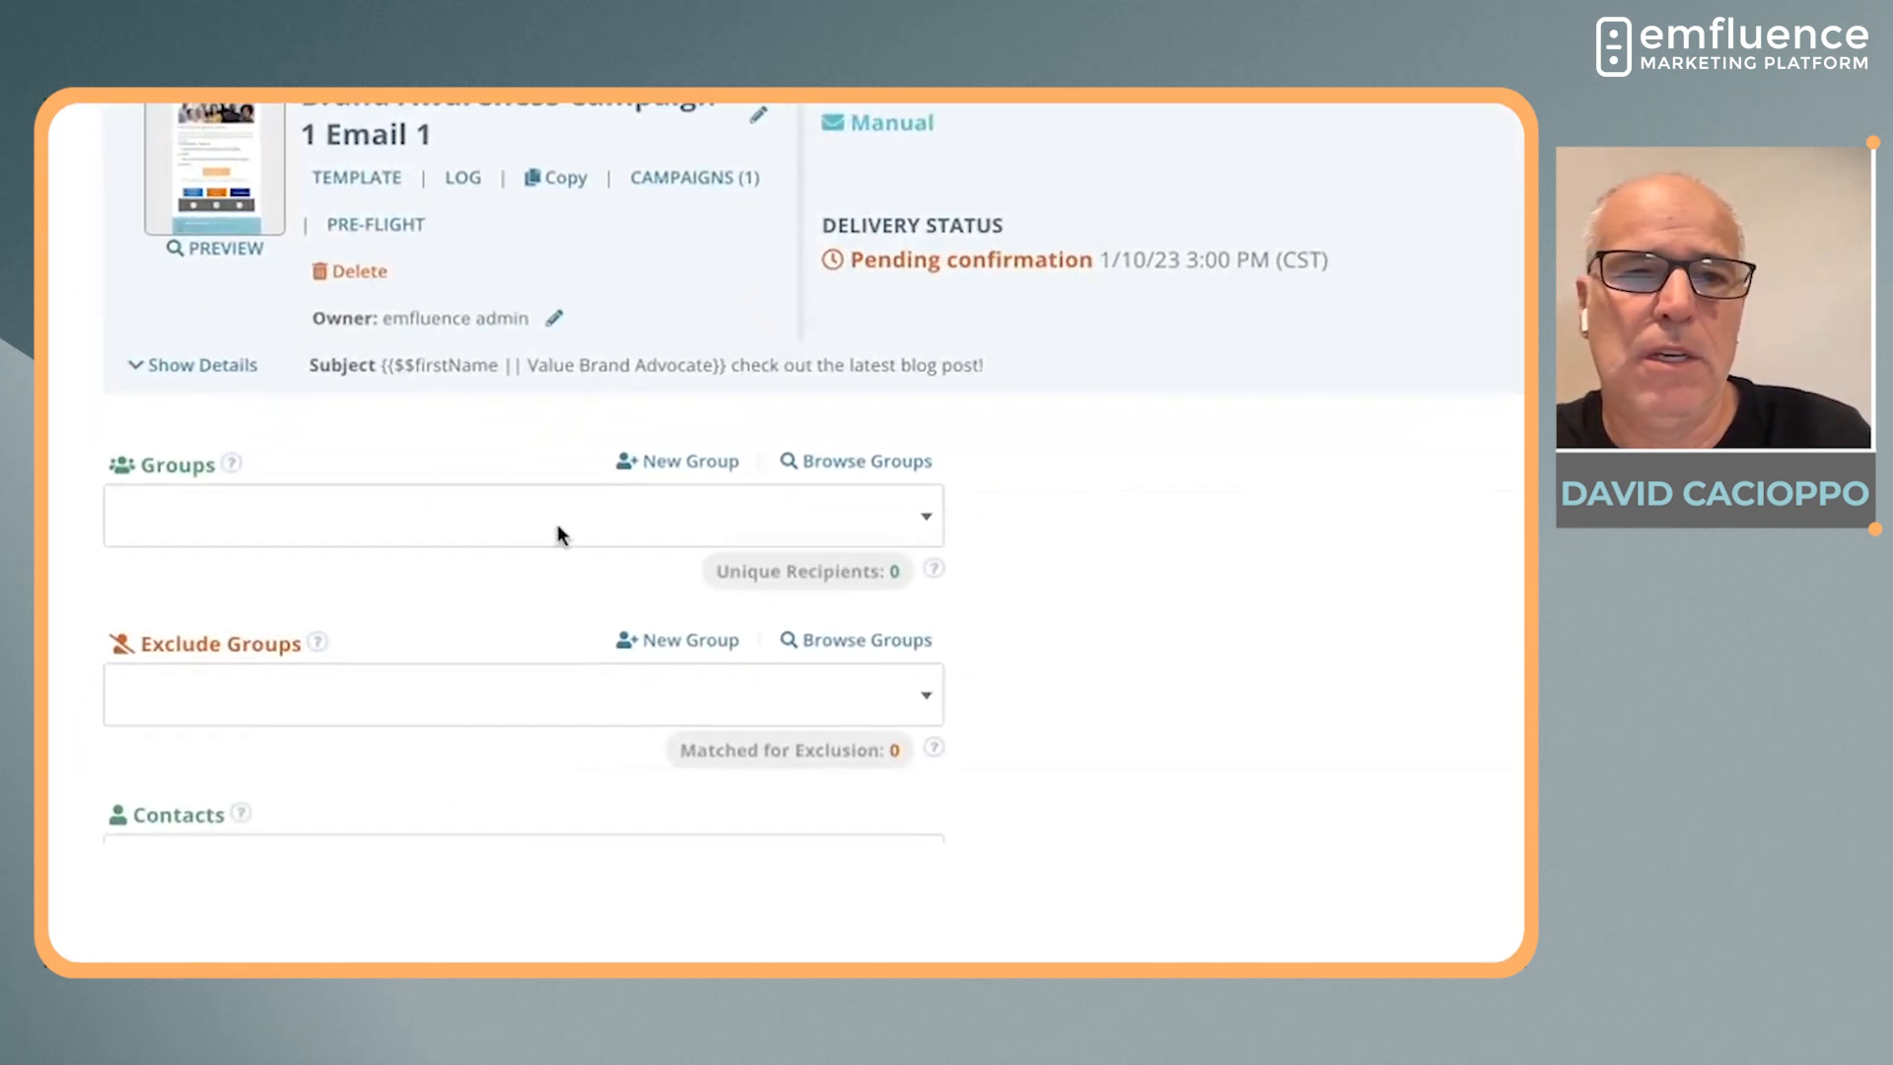
pyautogui.click(395, 652)
pyautogui.write('emlf')
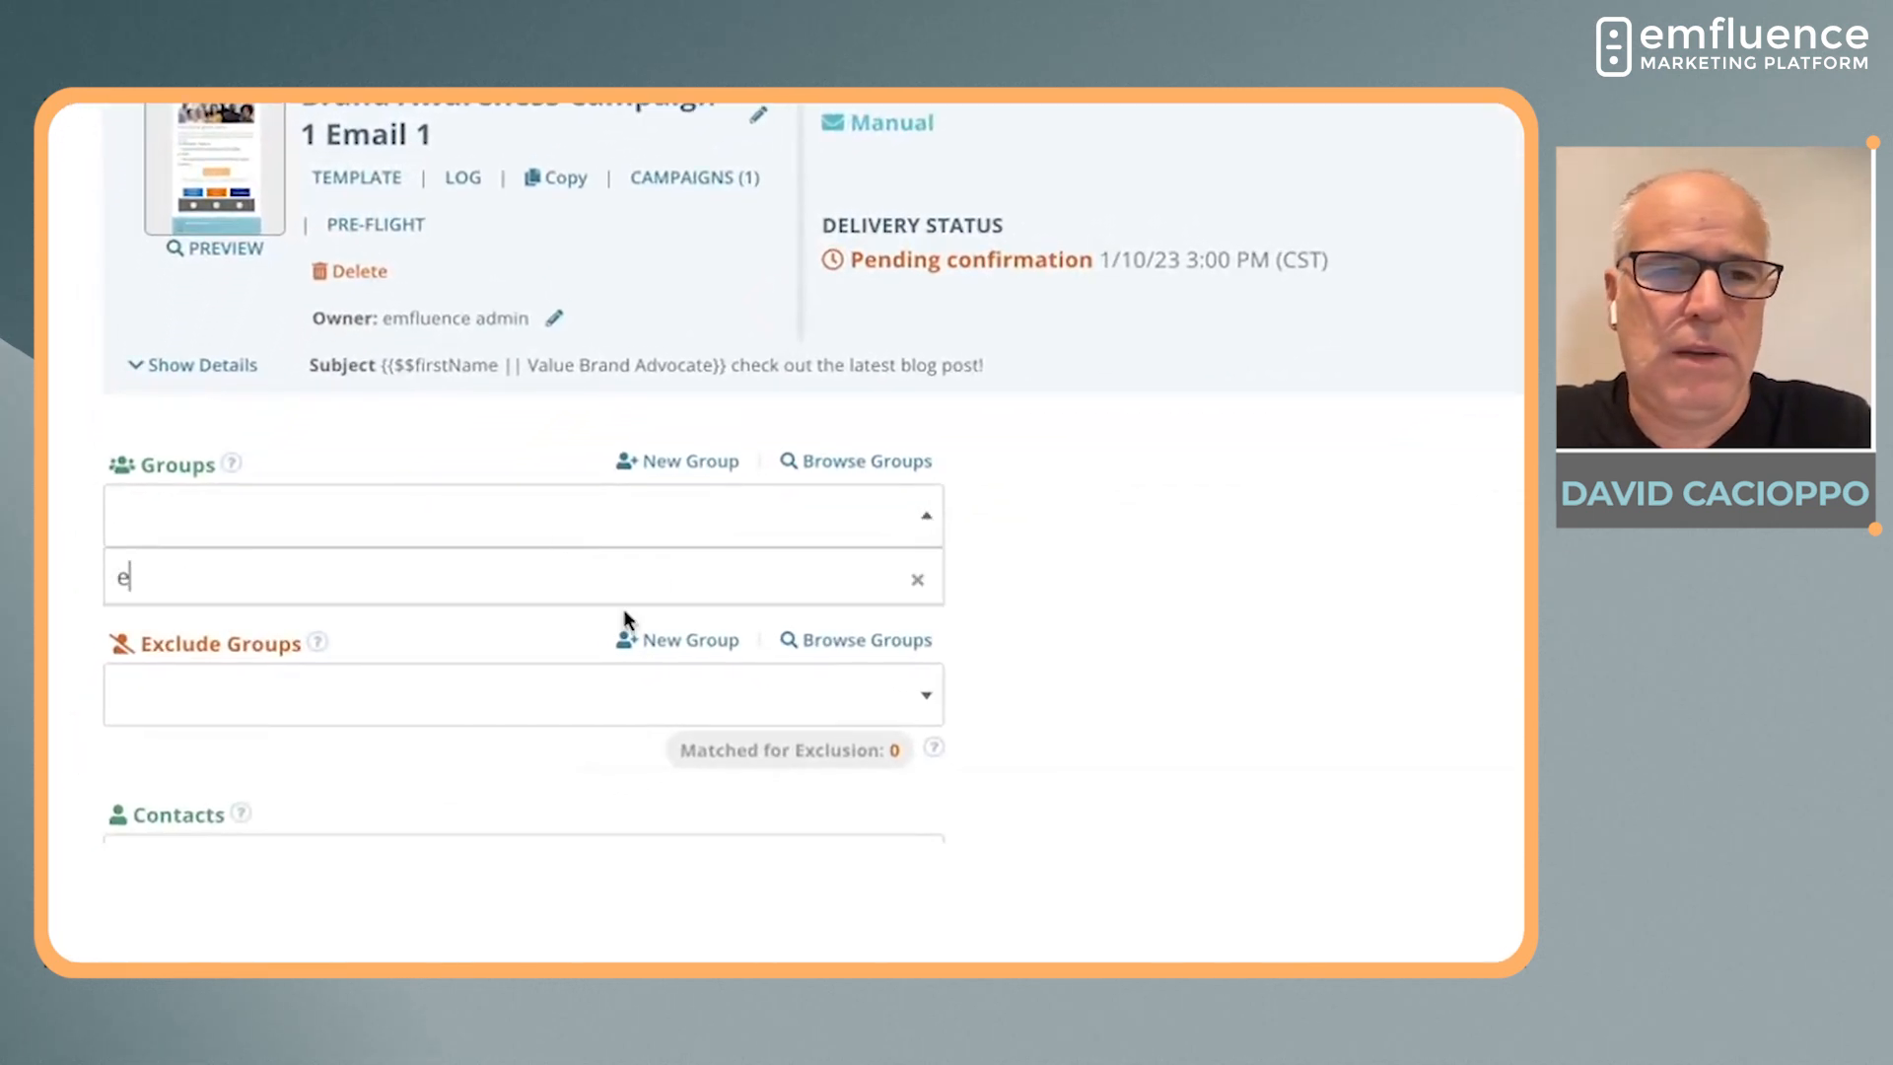
pyautogui.press('BackSpace')
pyautogui.press('BackSpace')
pyautogui.write('f')
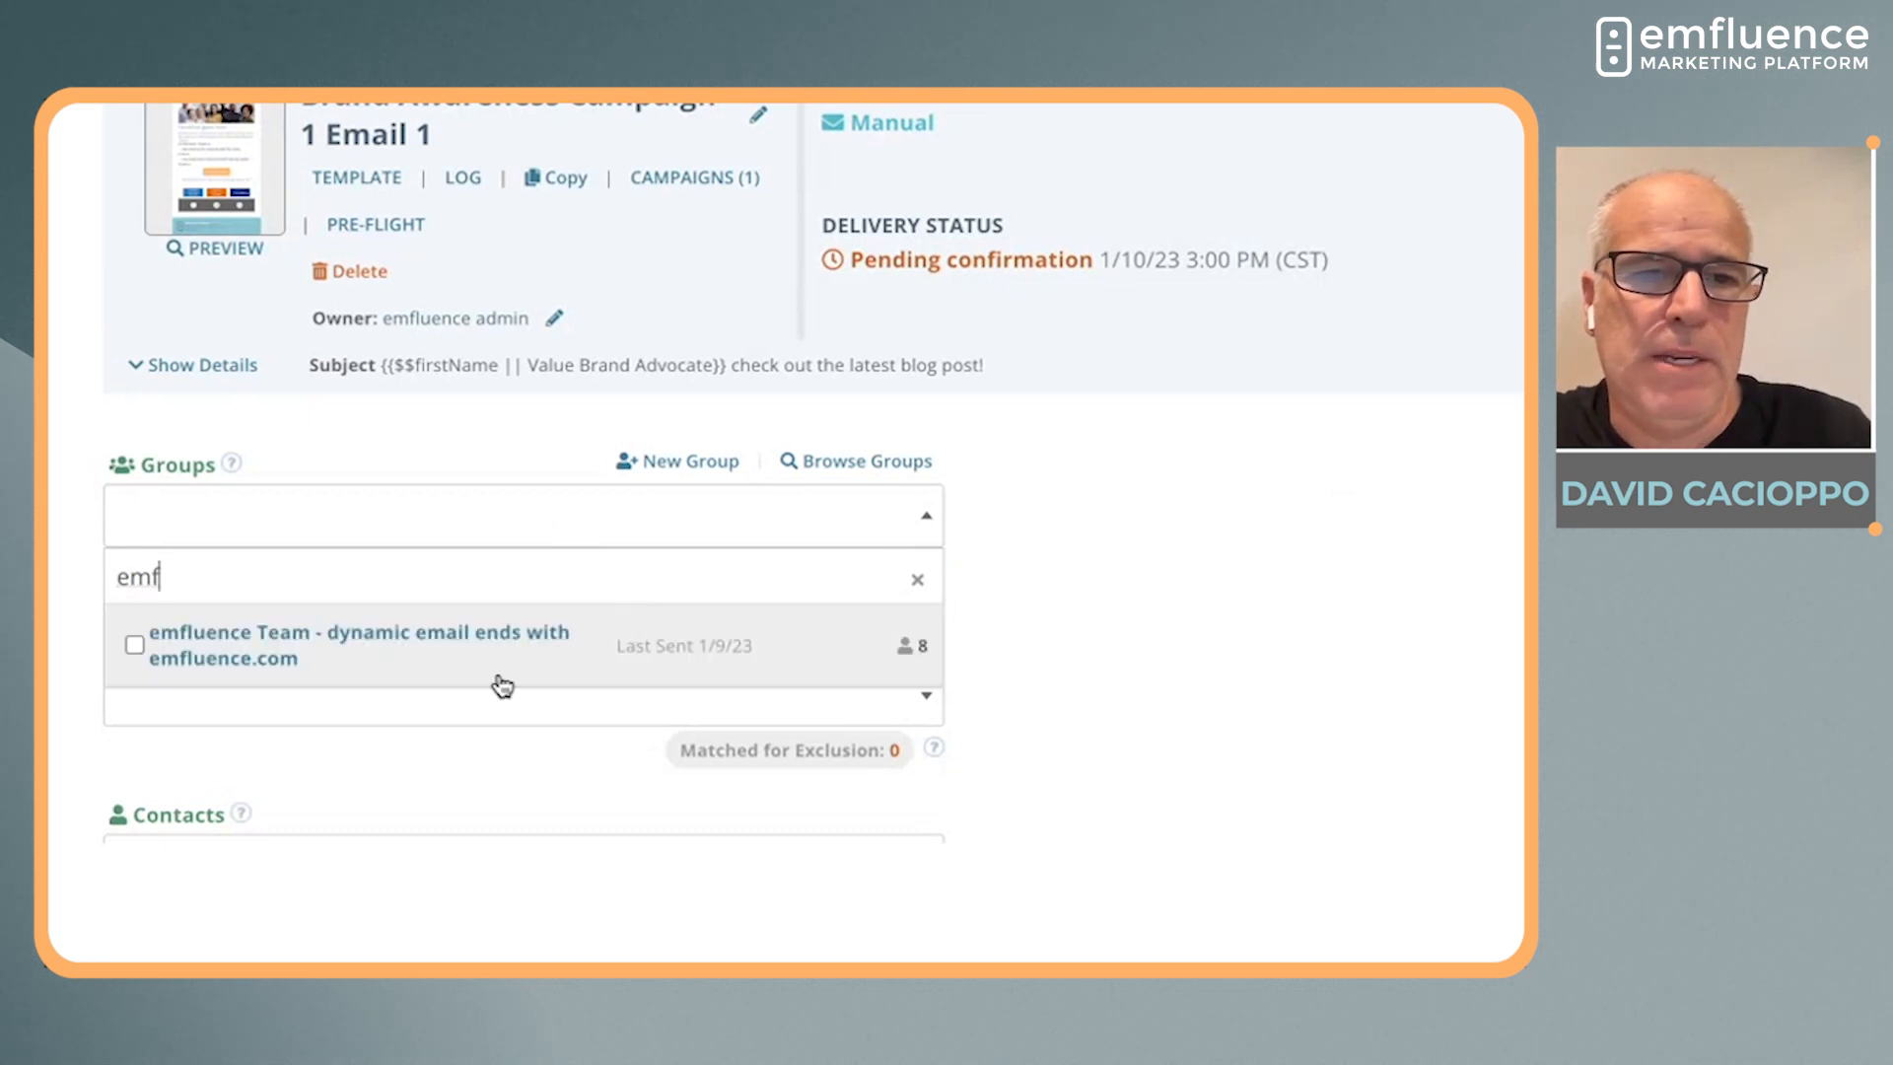
pyautogui.click(135, 650)
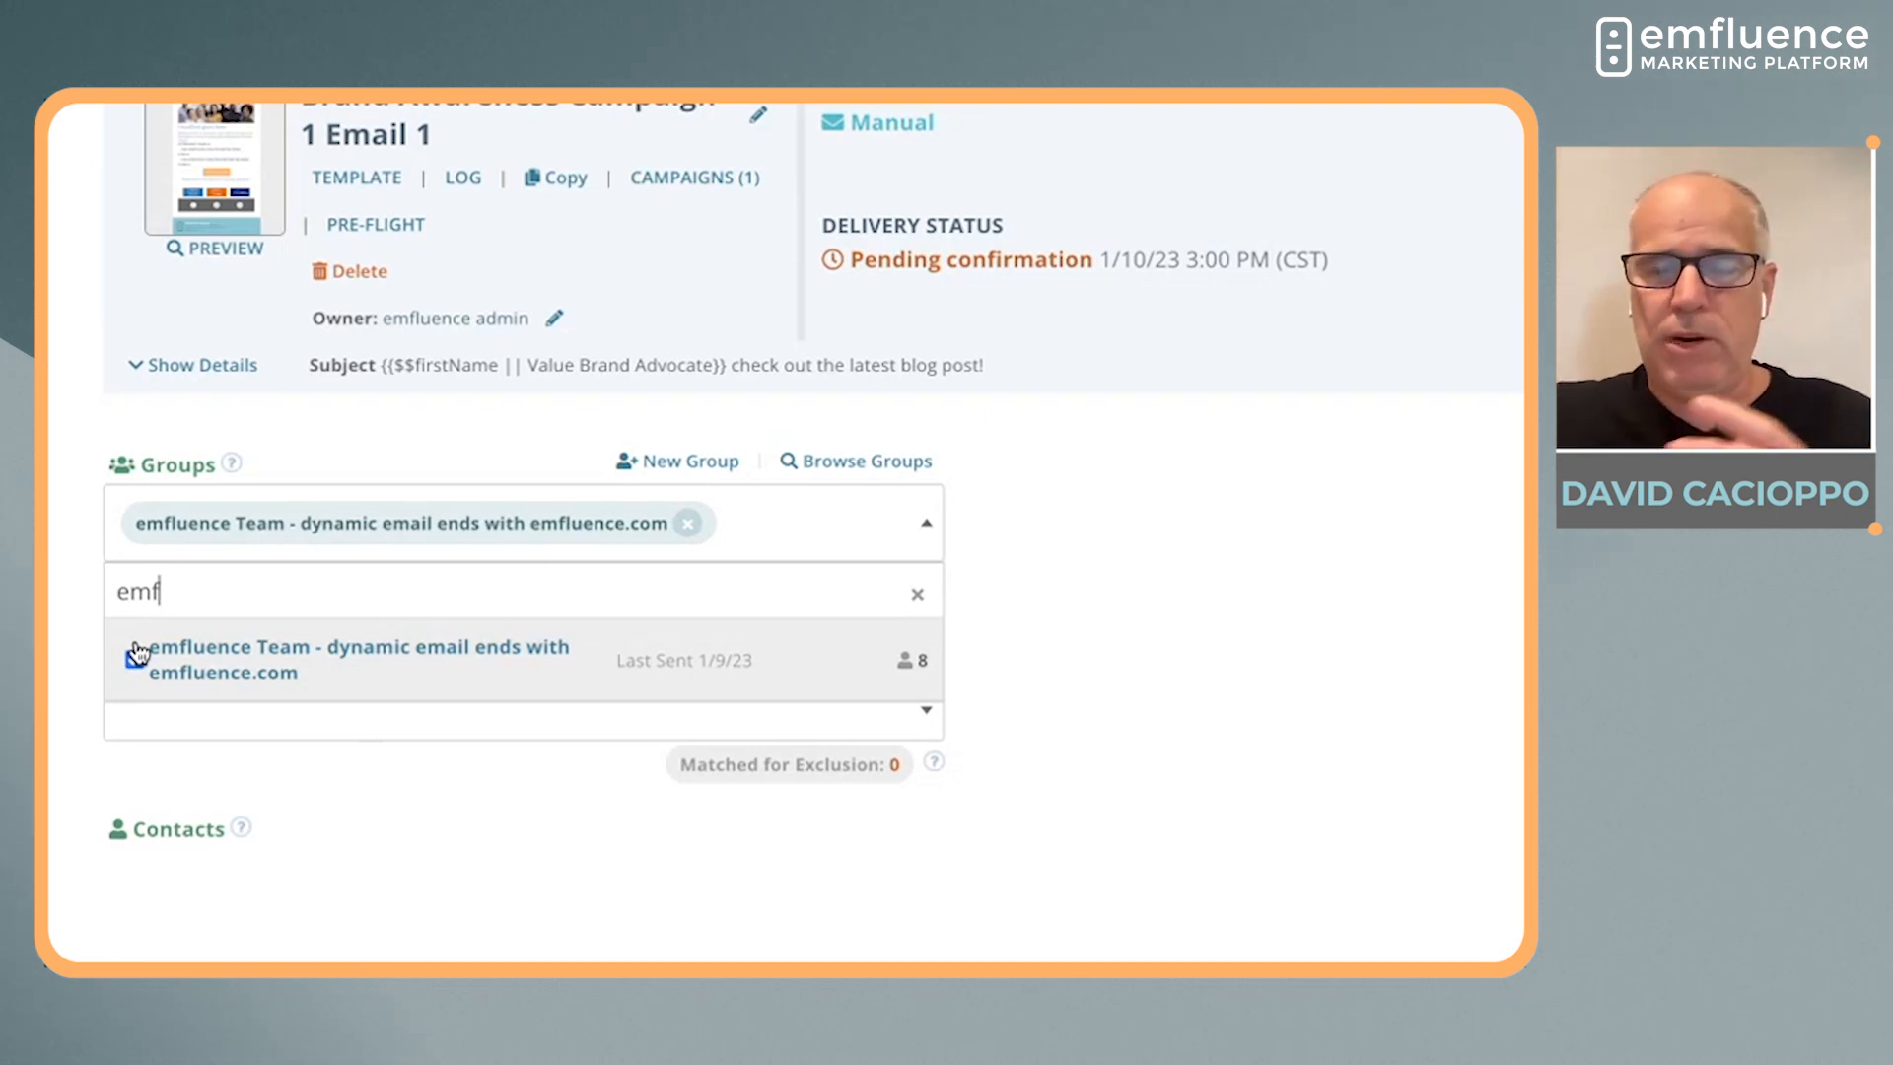
pyautogui.click(136, 654)
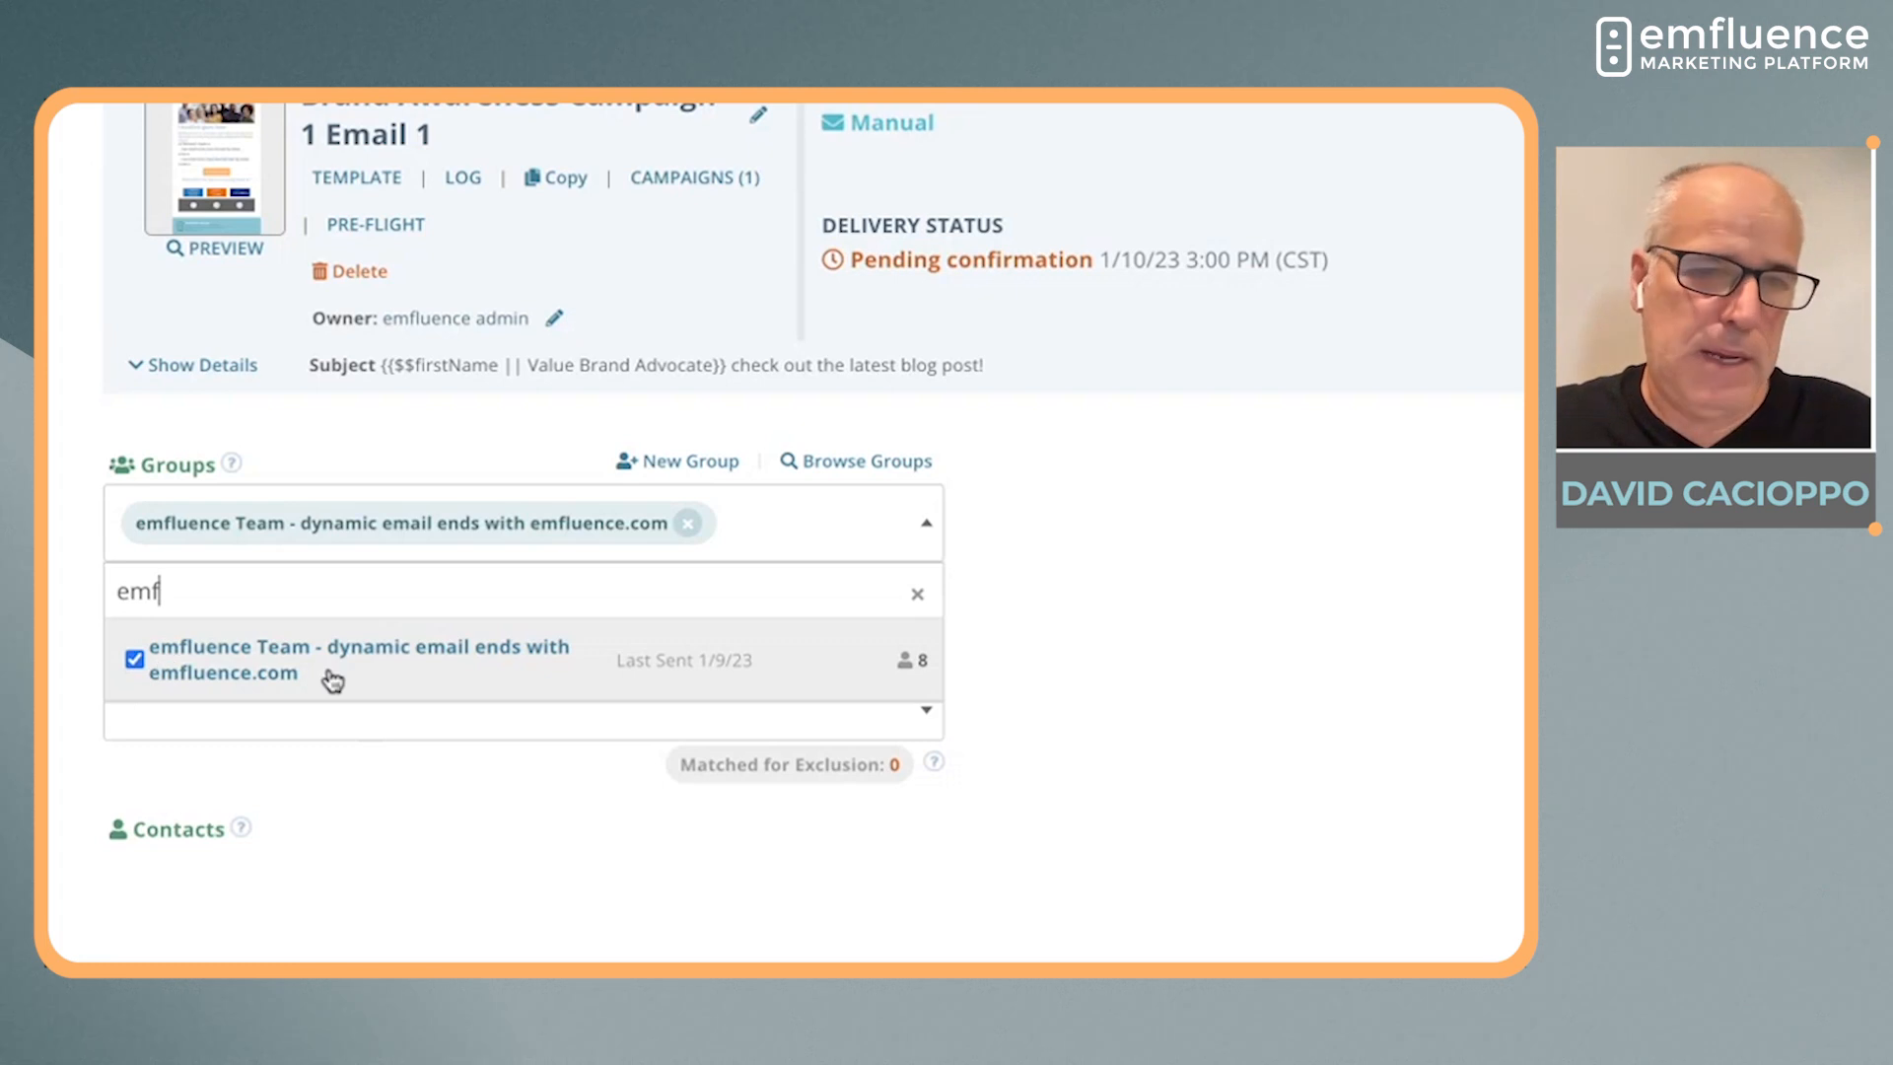
pyautogui.click(1017, 675)
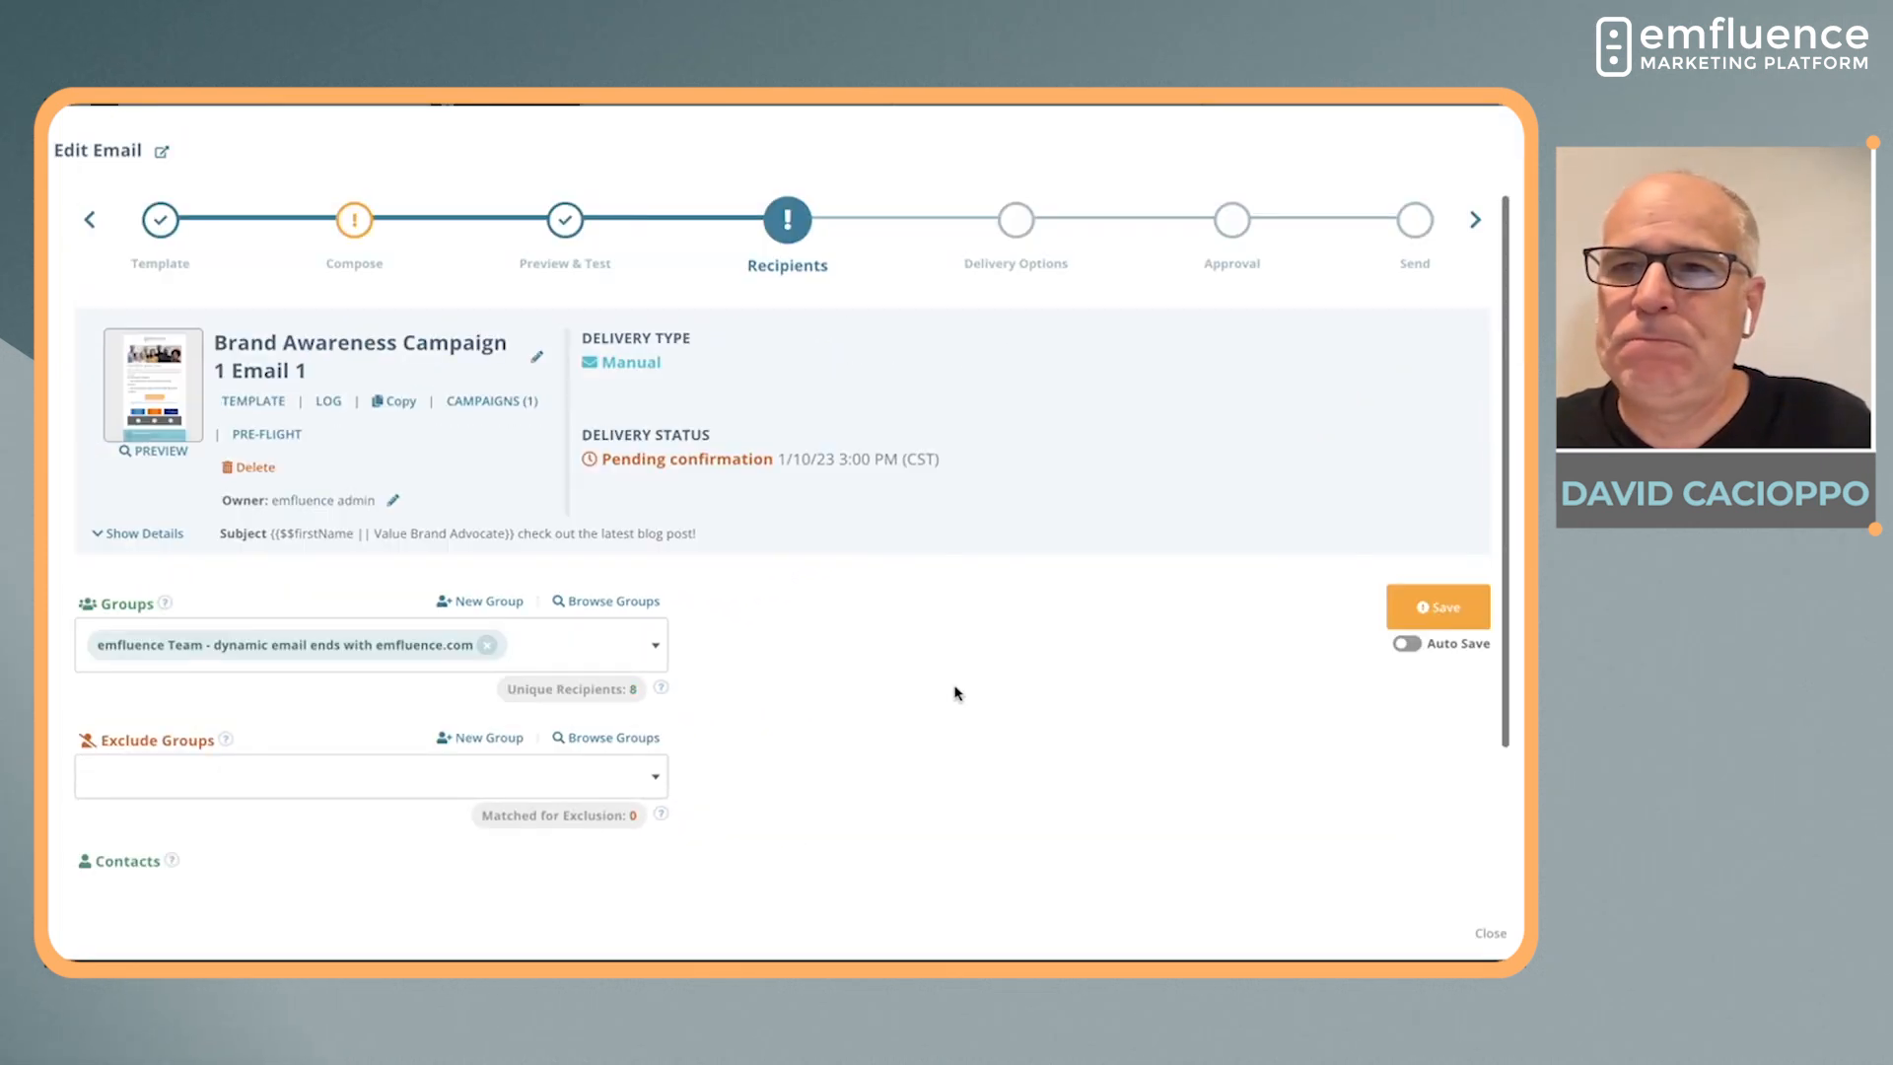
# Advance past Delivery Options to the Approval stage and check whether the email needs approval
pyautogui.click(1475, 221)
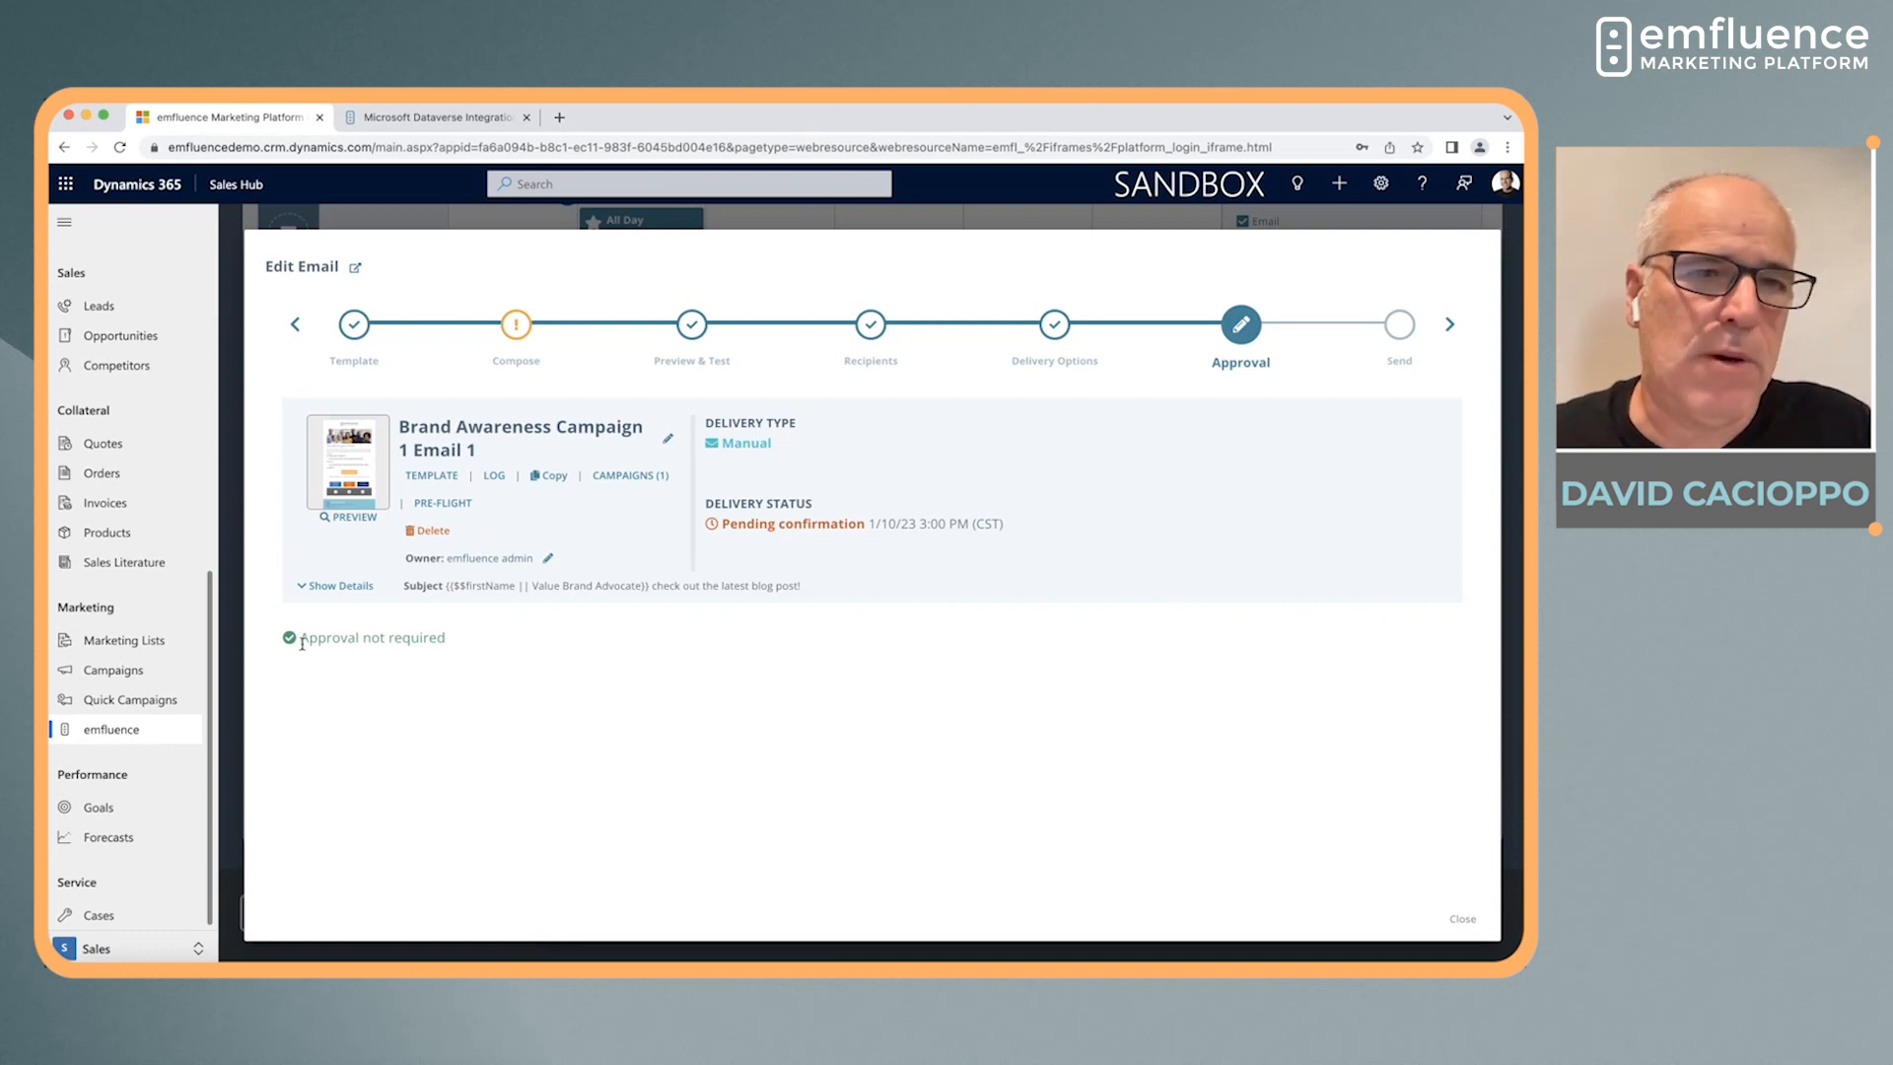
pyautogui.moveTo(302, 645); pyautogui.dragTo(473, 649)
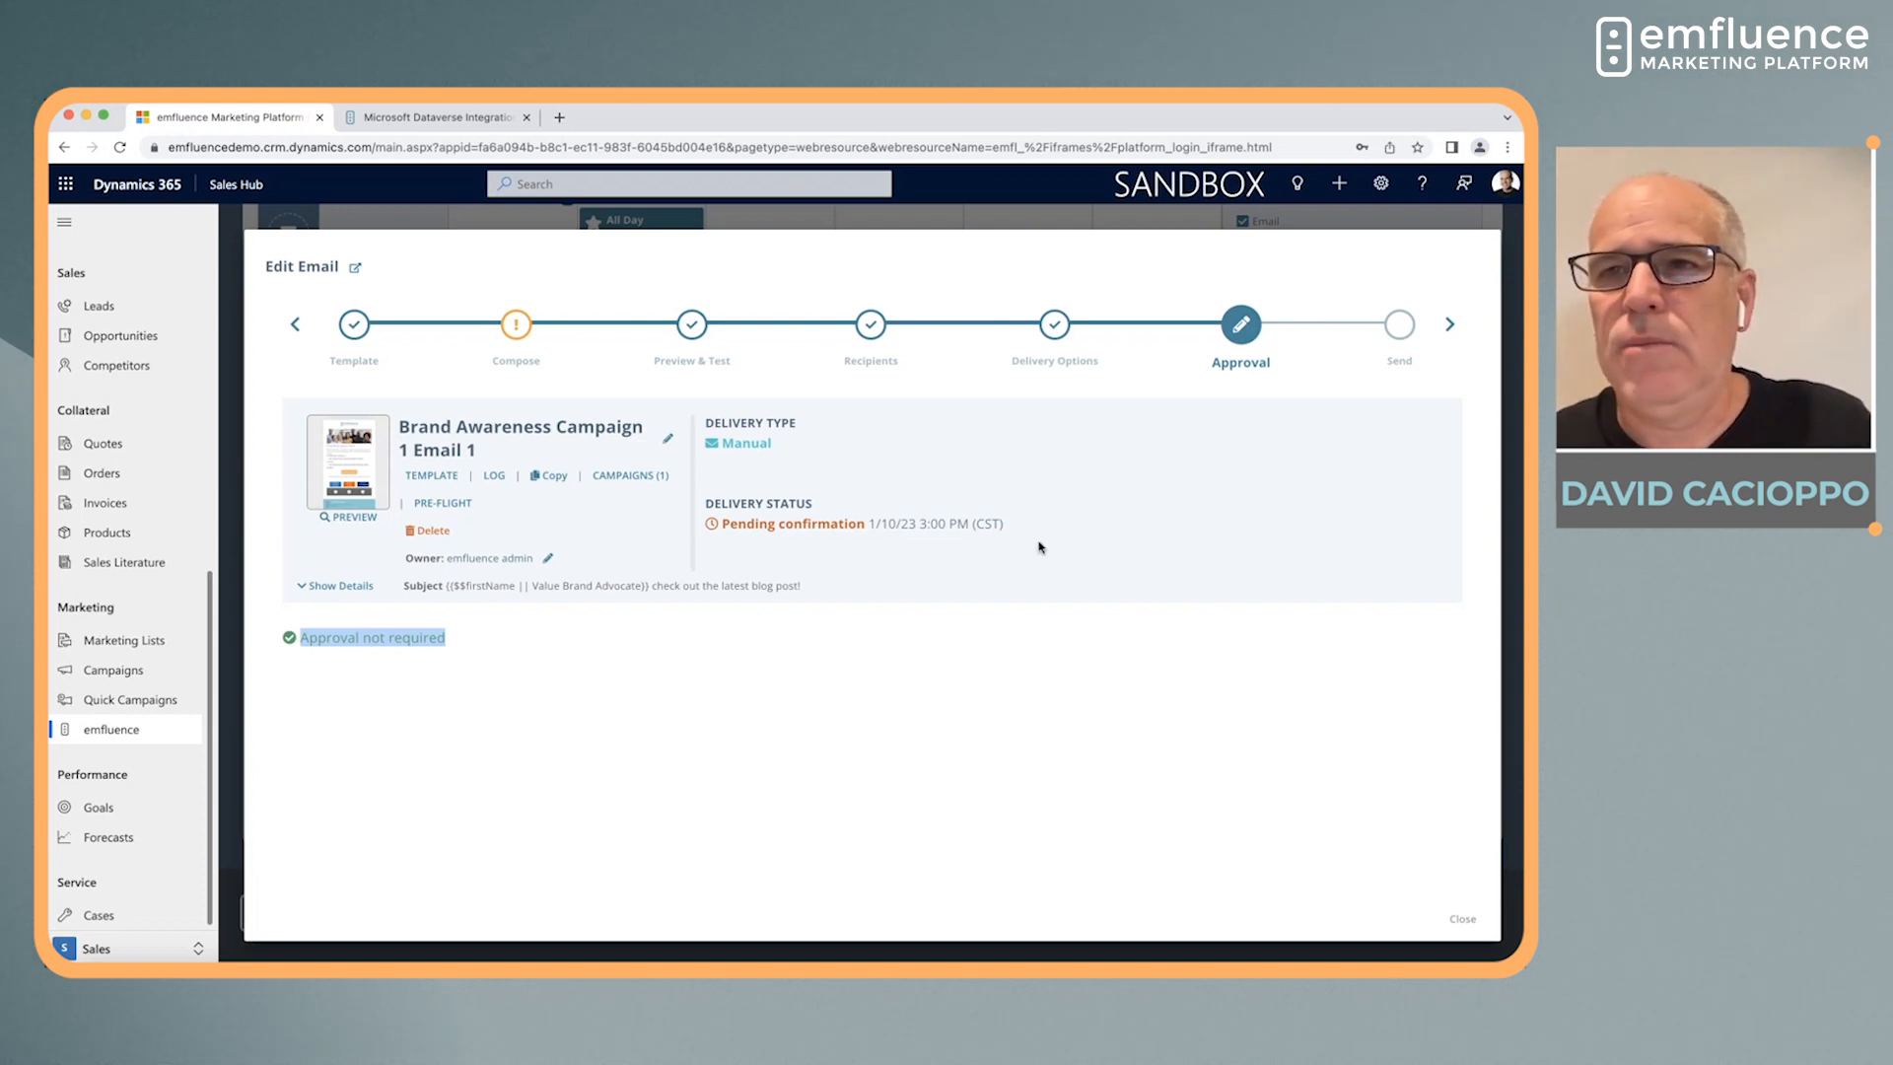
# Advance to the Send stage and review the issue summary for each stage, checking the Compose entry against the email's subject line
pyautogui.click(1449, 323)
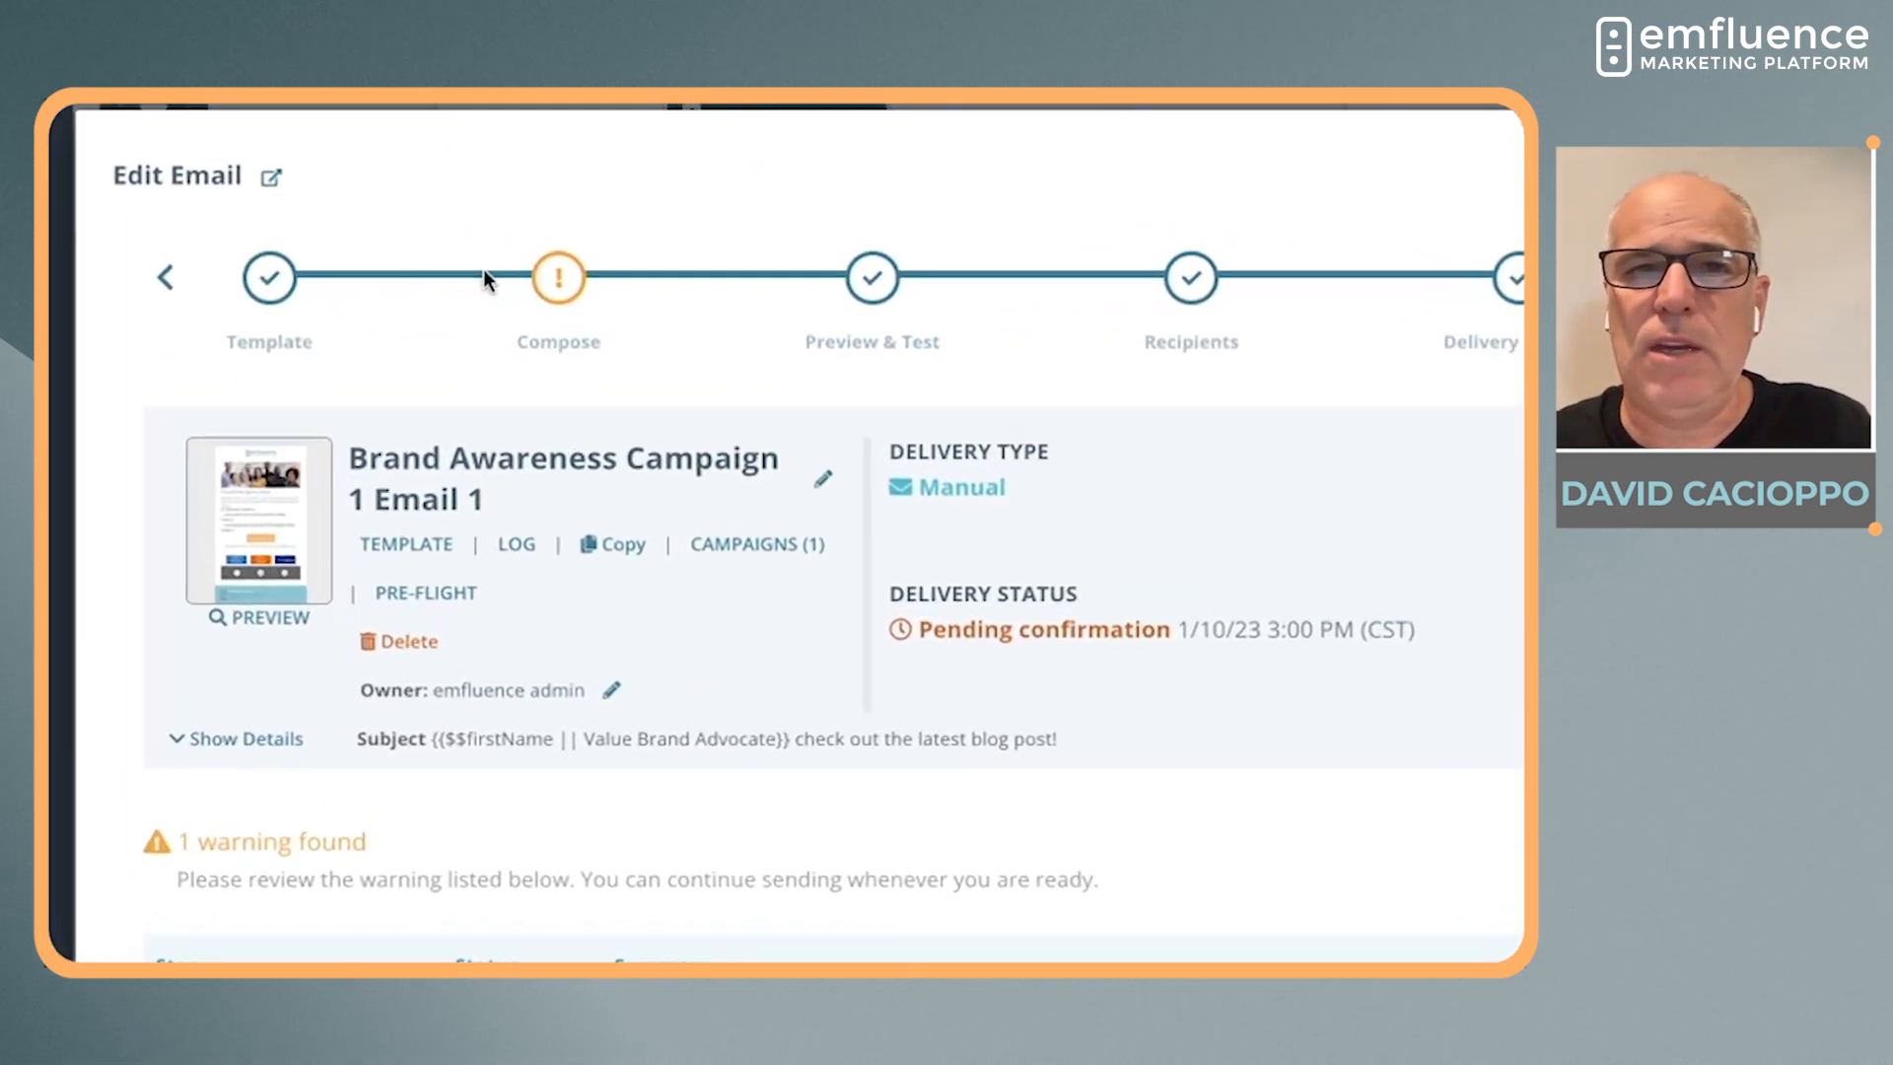
pyautogui.moveTo(560, 284)
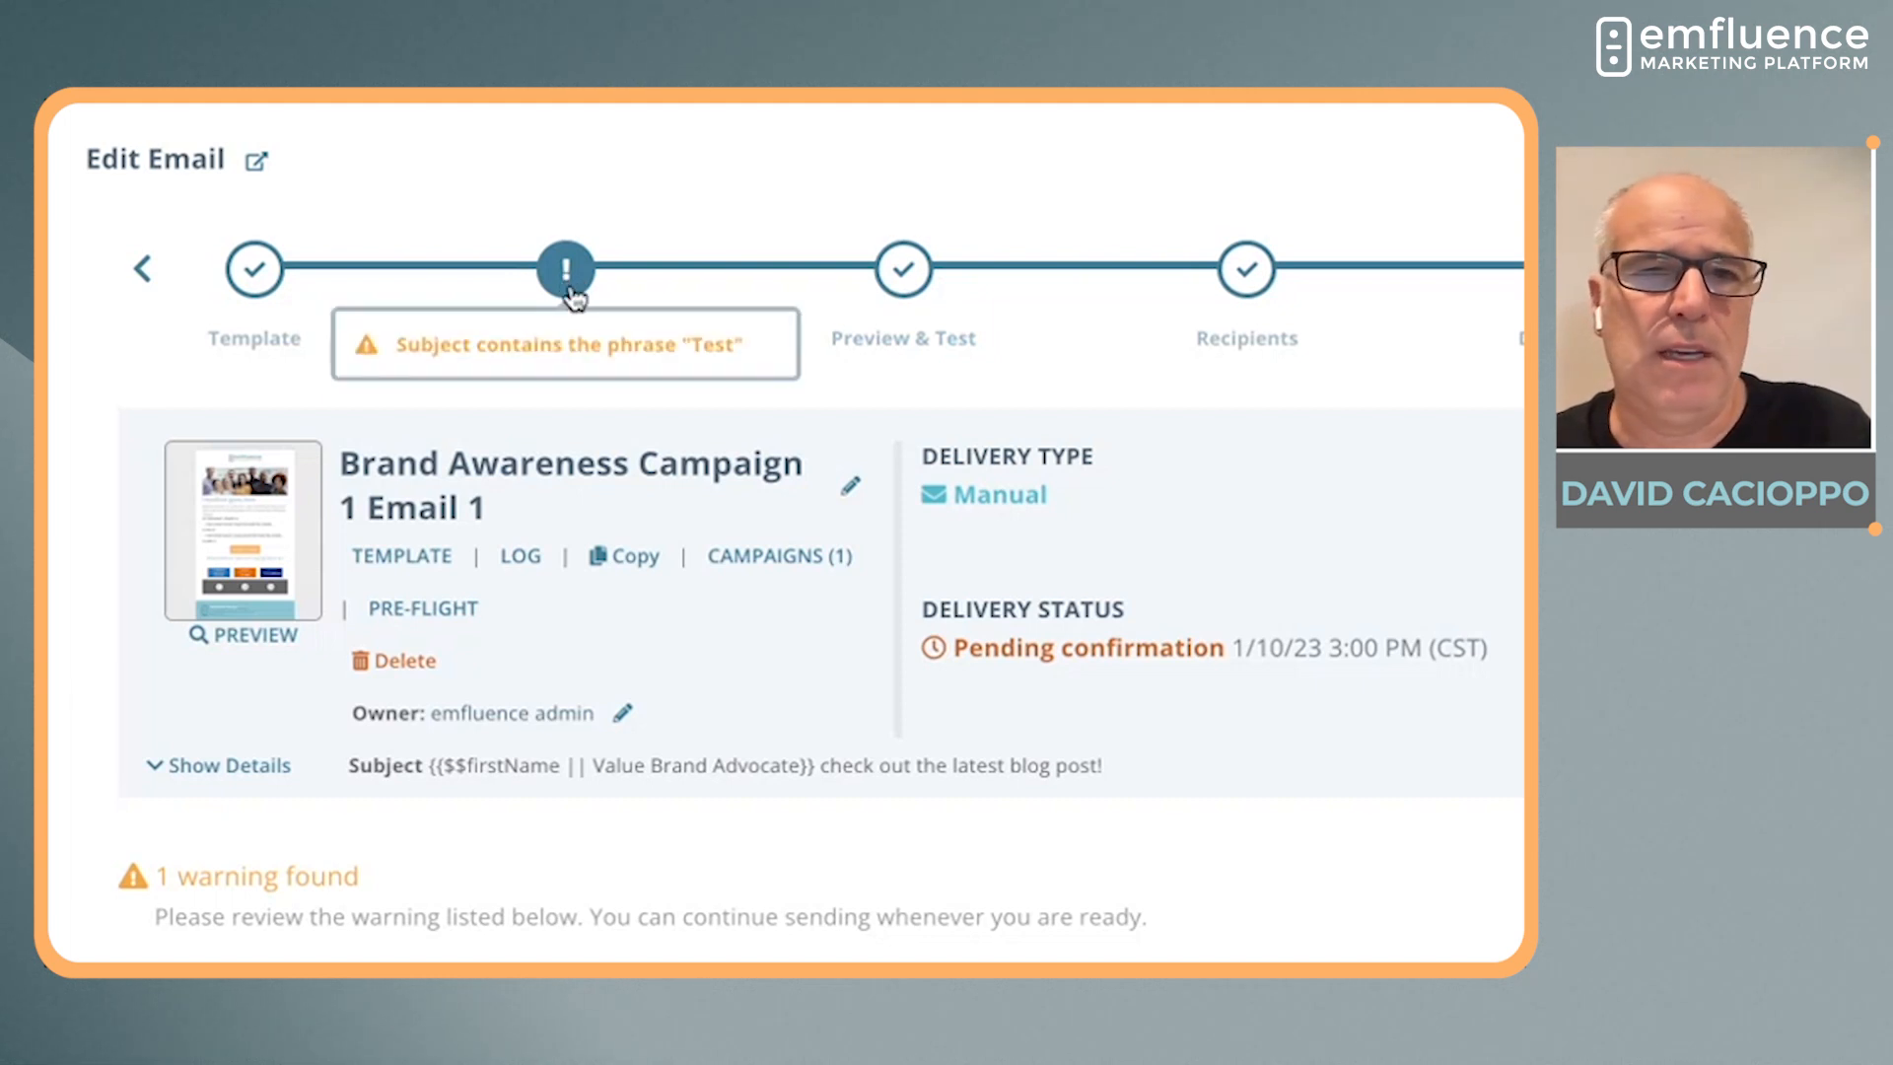
pyautogui.scroll(-1, 767, 757)
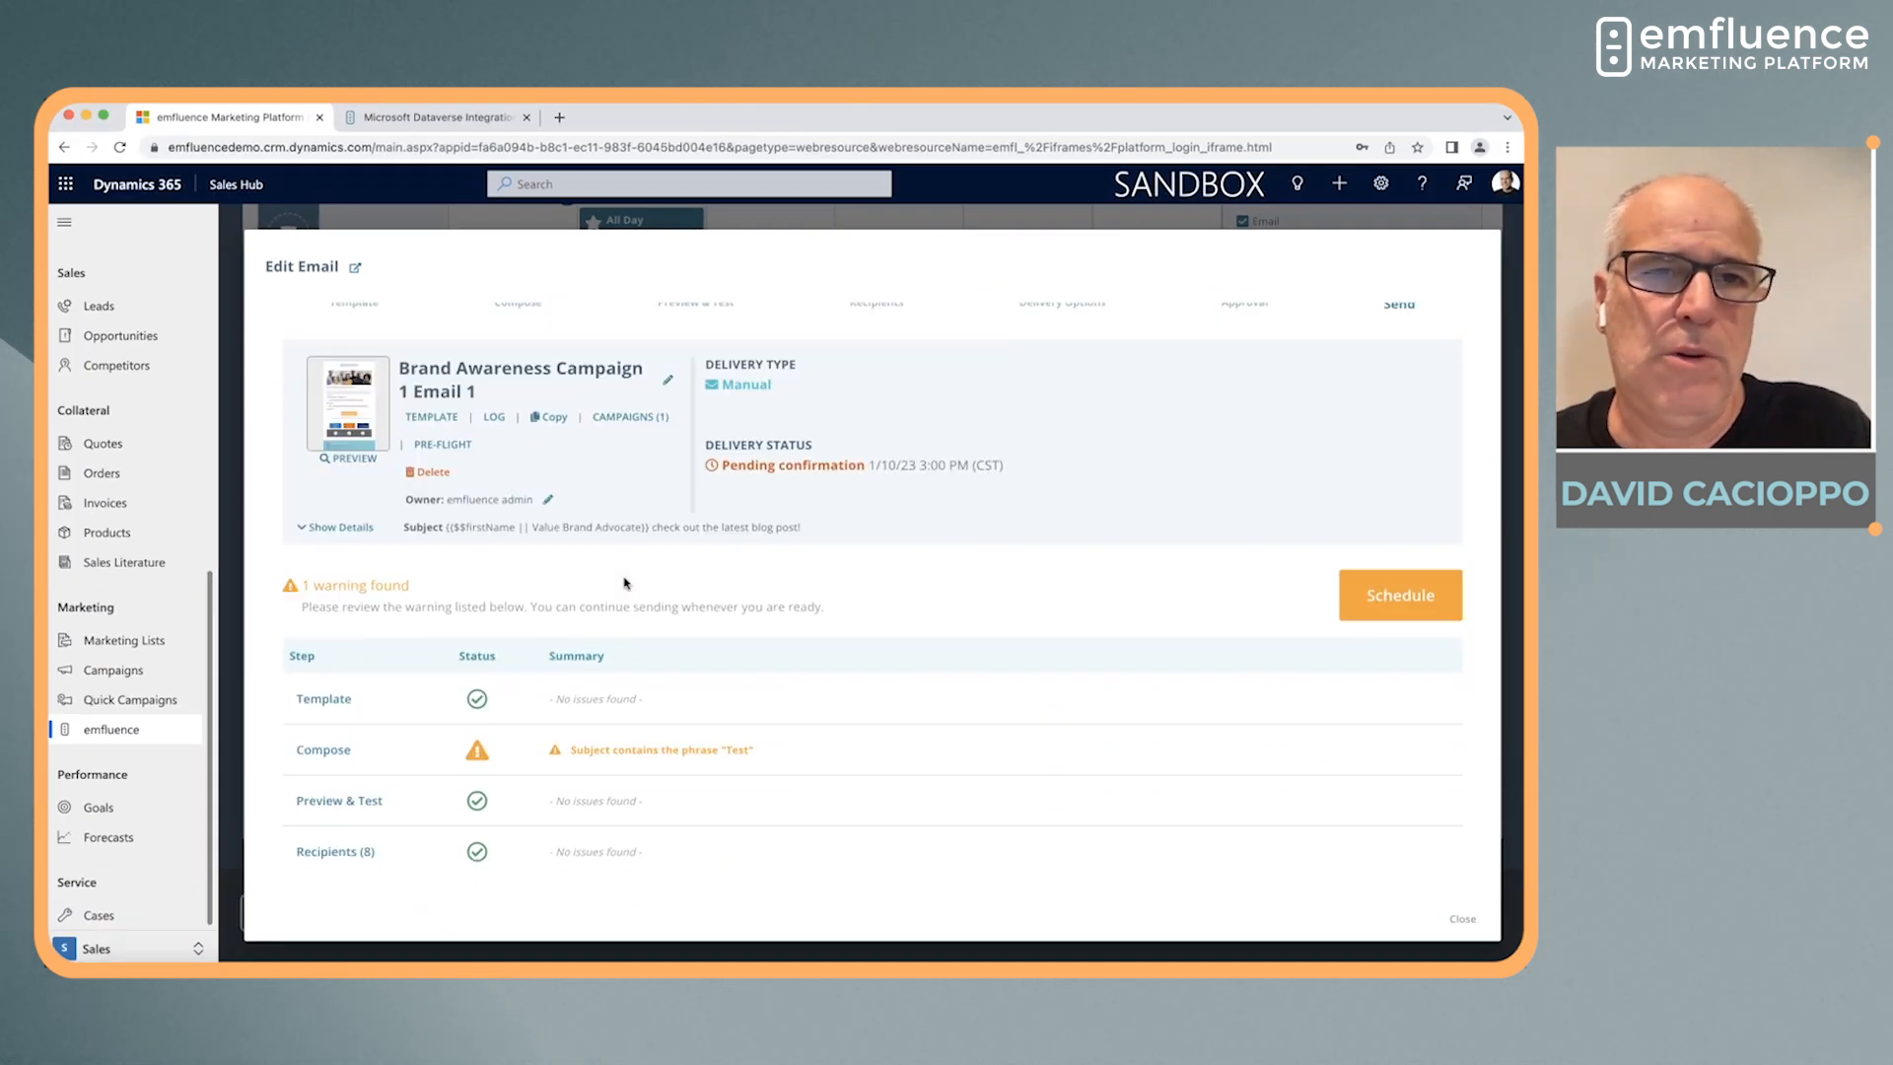
pyautogui.scroll(1, 624, 582)
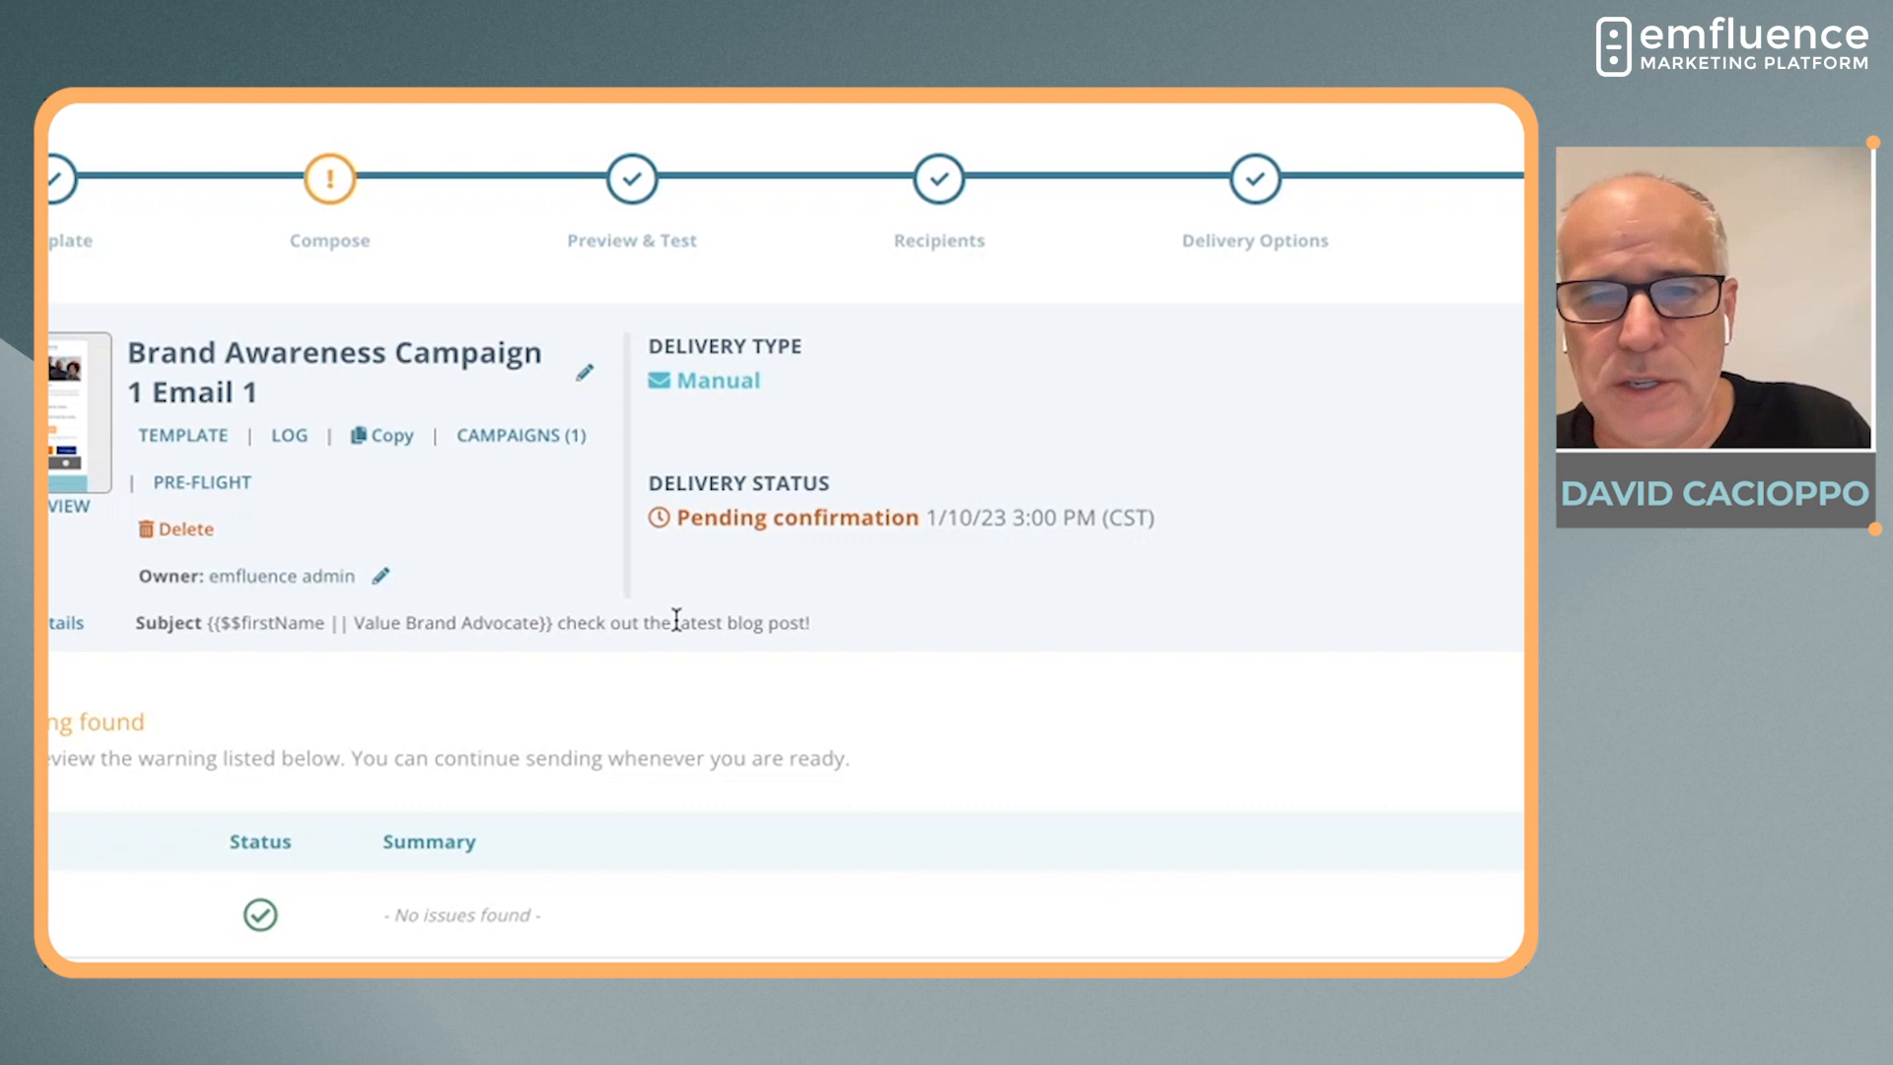
pyautogui.moveTo(724, 585); pyautogui.dragTo(751, 584)
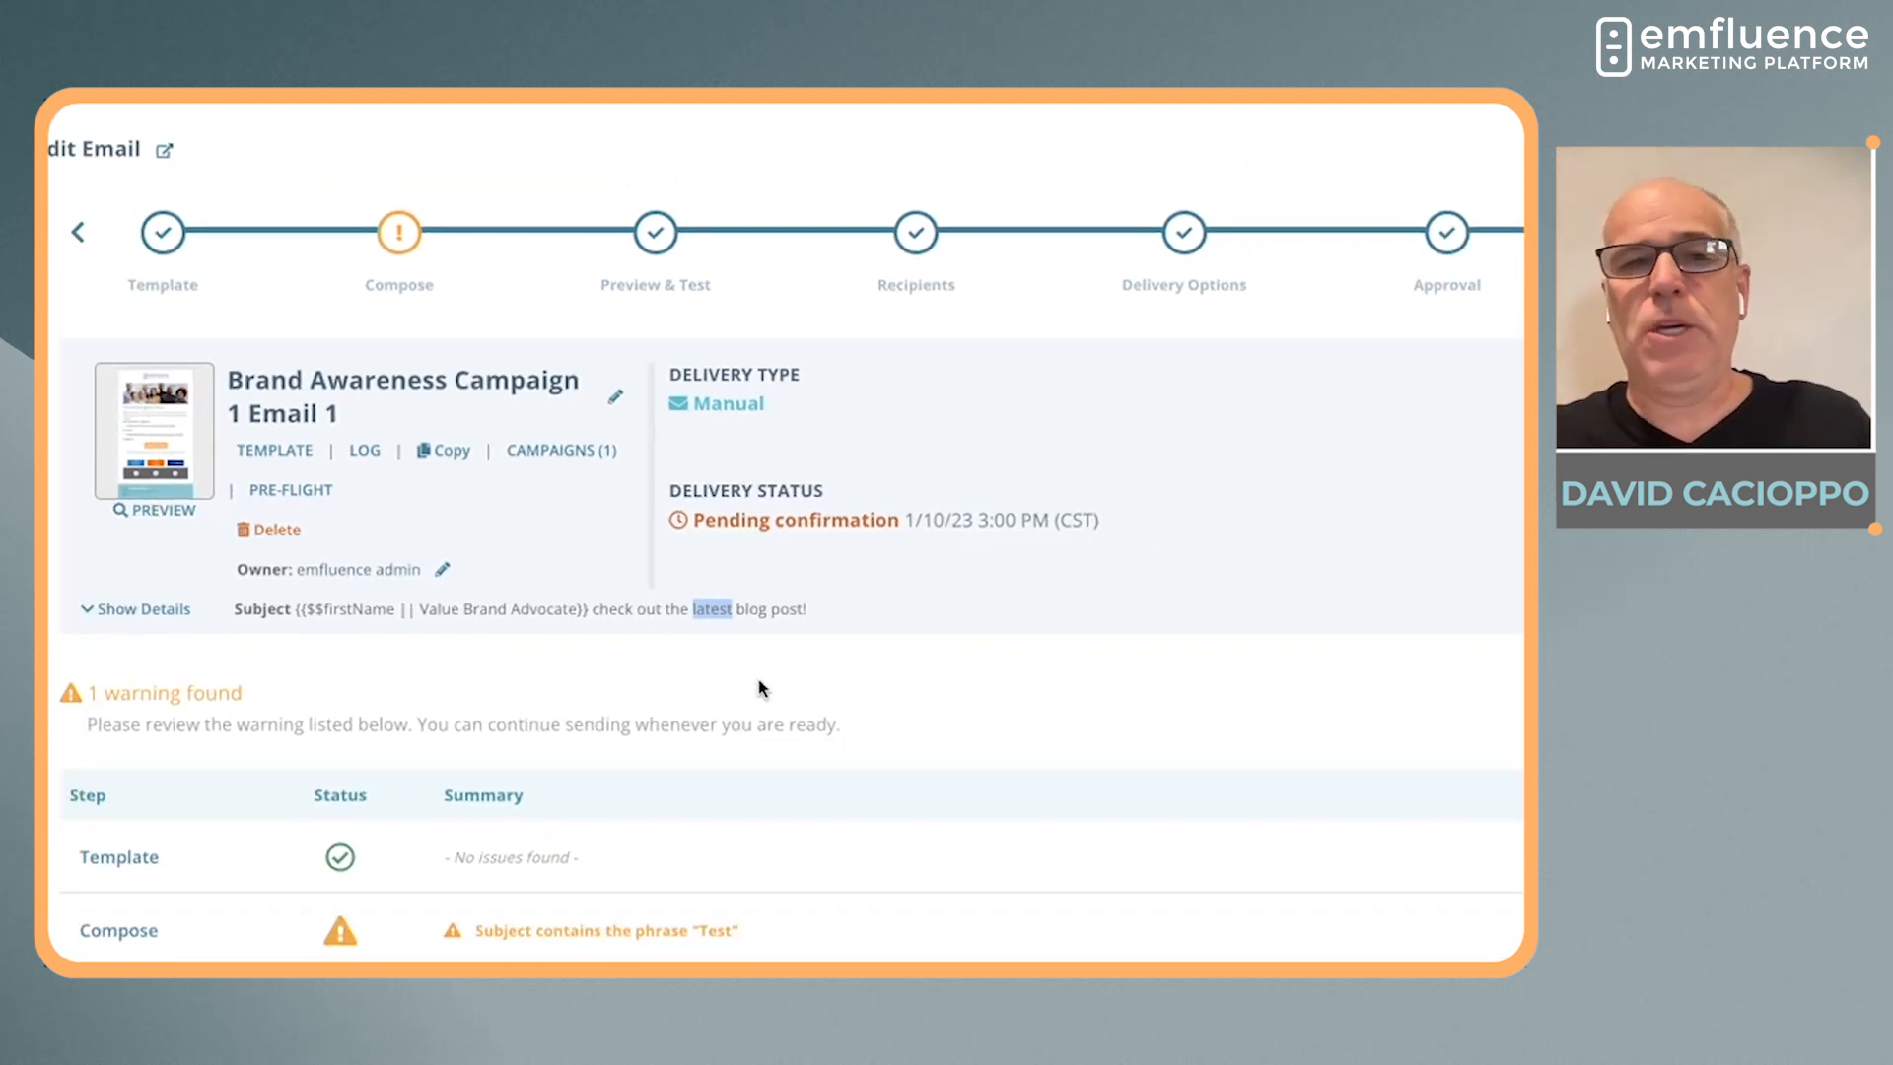
pyautogui.click(753, 710)
pyautogui.scroll(-4, 1120, 786)
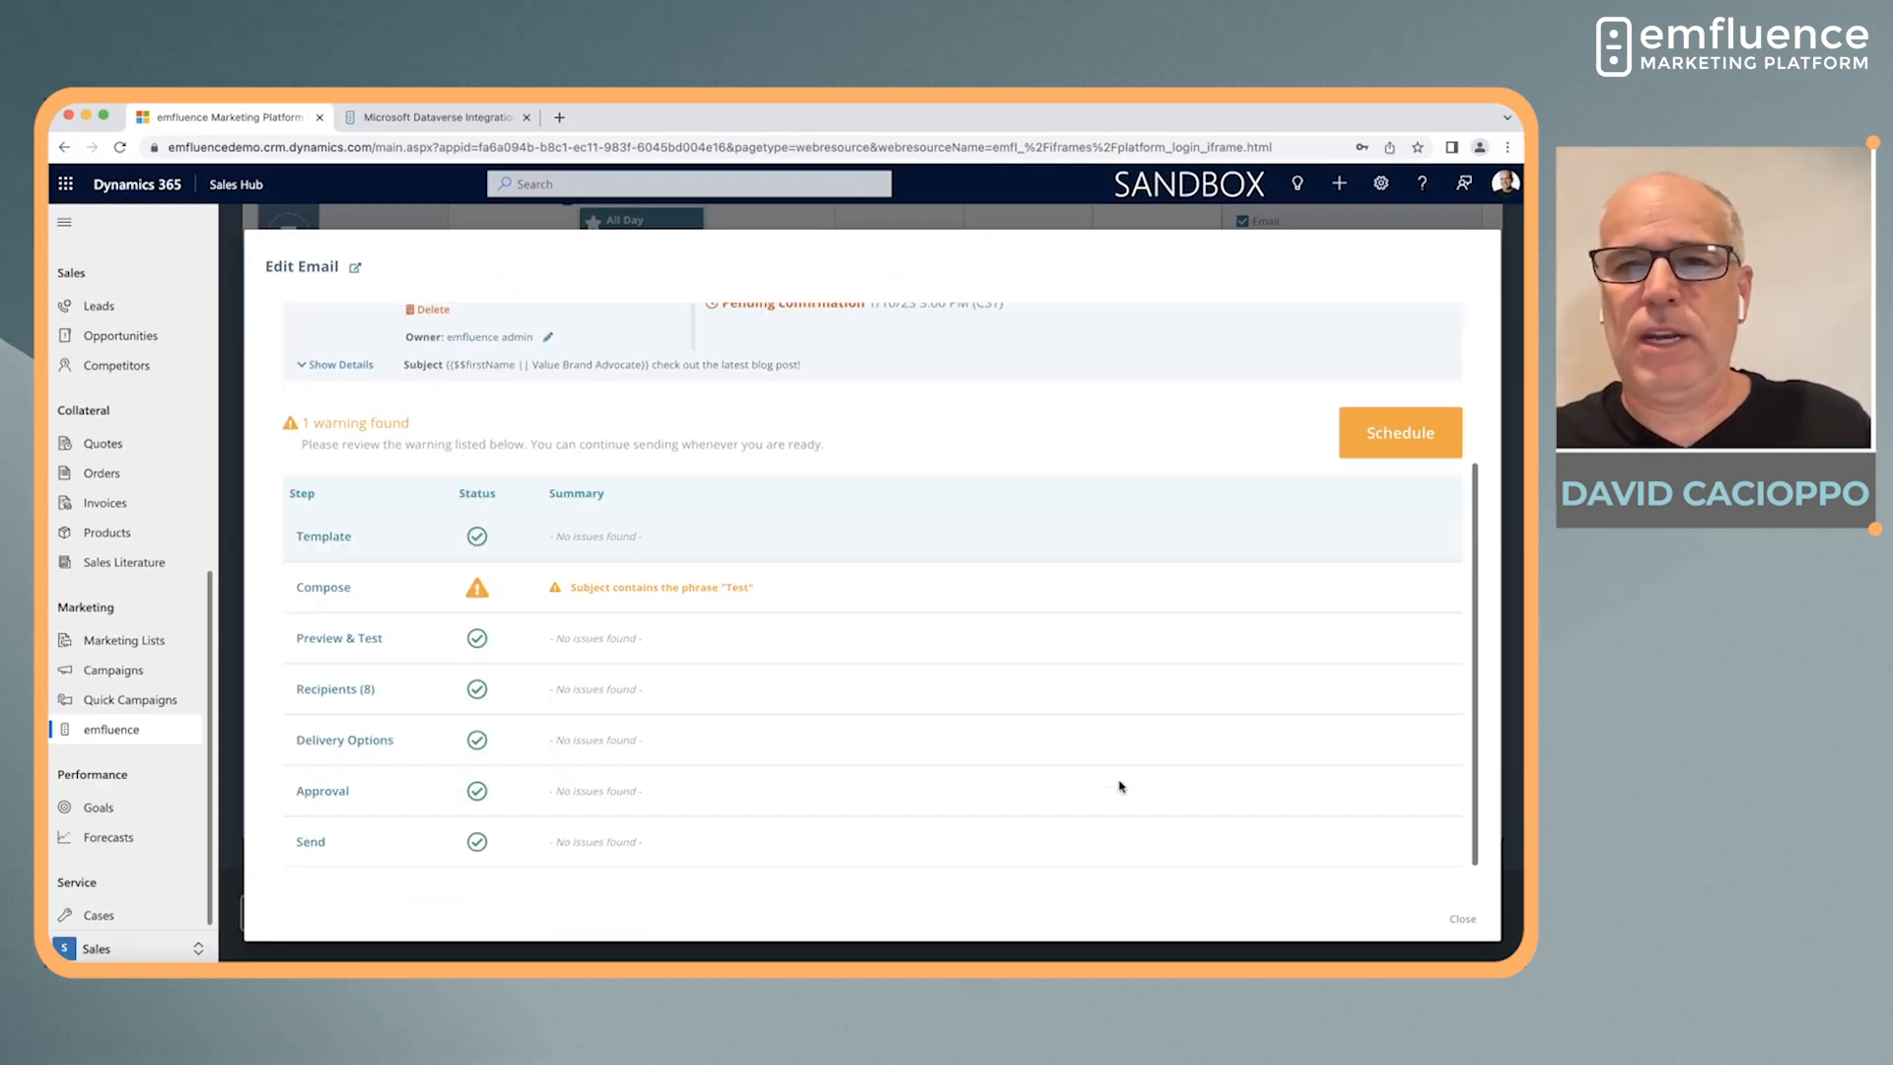
# Schedule the email for 1/10/23 3:00 PM (CST), accepting the warning about the phrase "Test" in the subject
pyautogui.click(1360, 455)
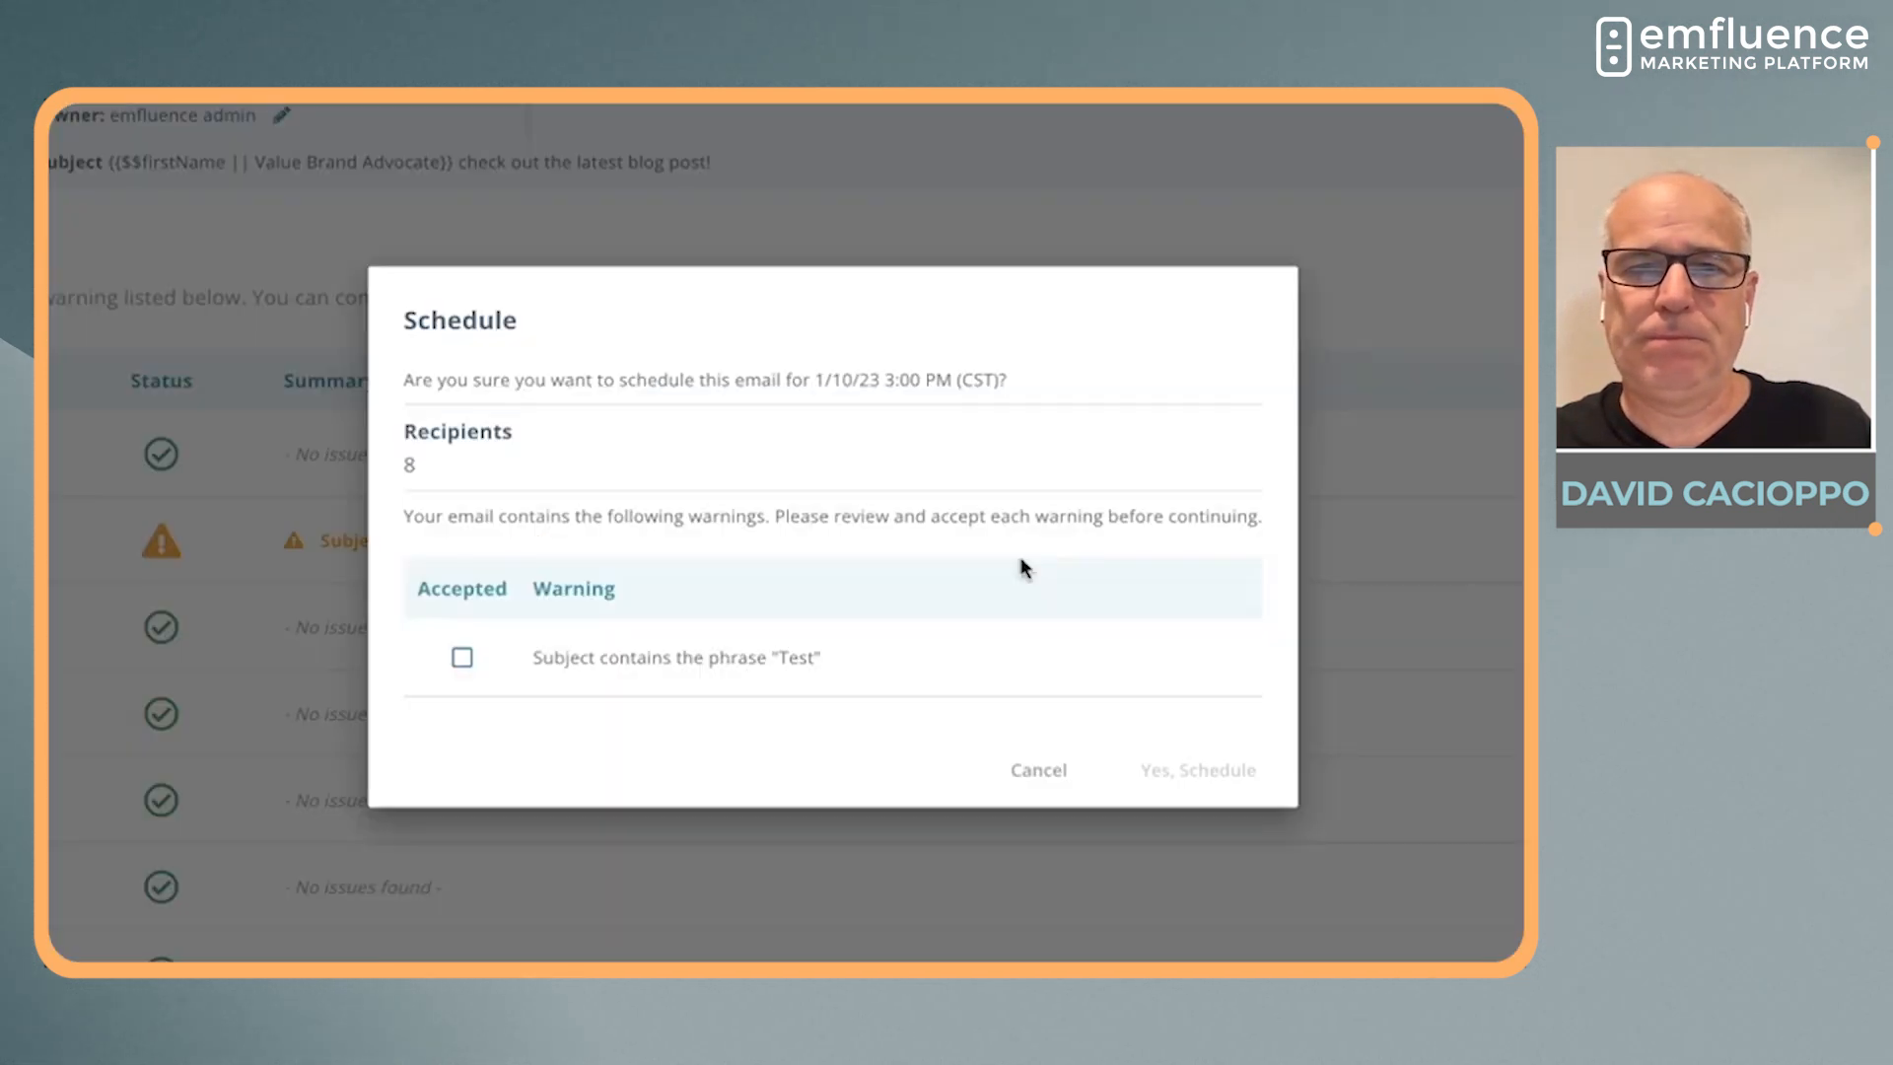
pyautogui.click(462, 656)
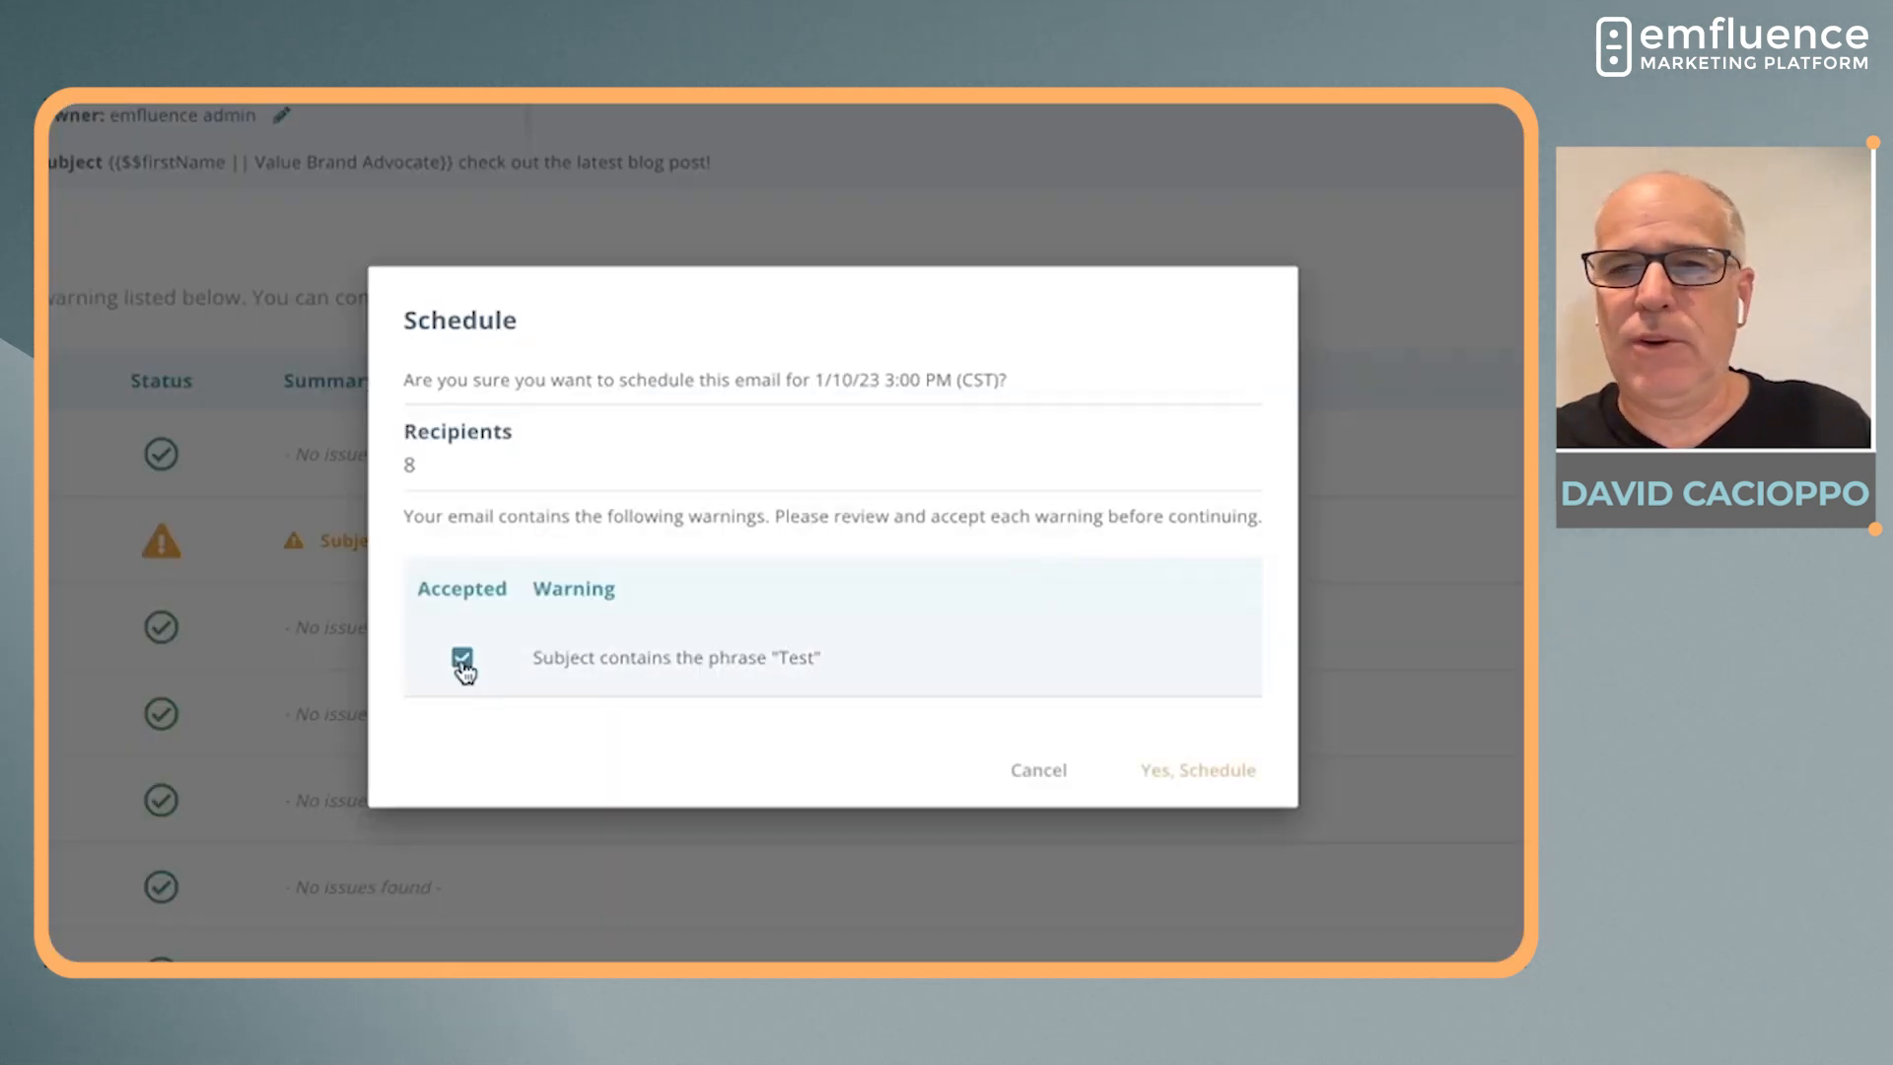
pyautogui.click(1212, 772)
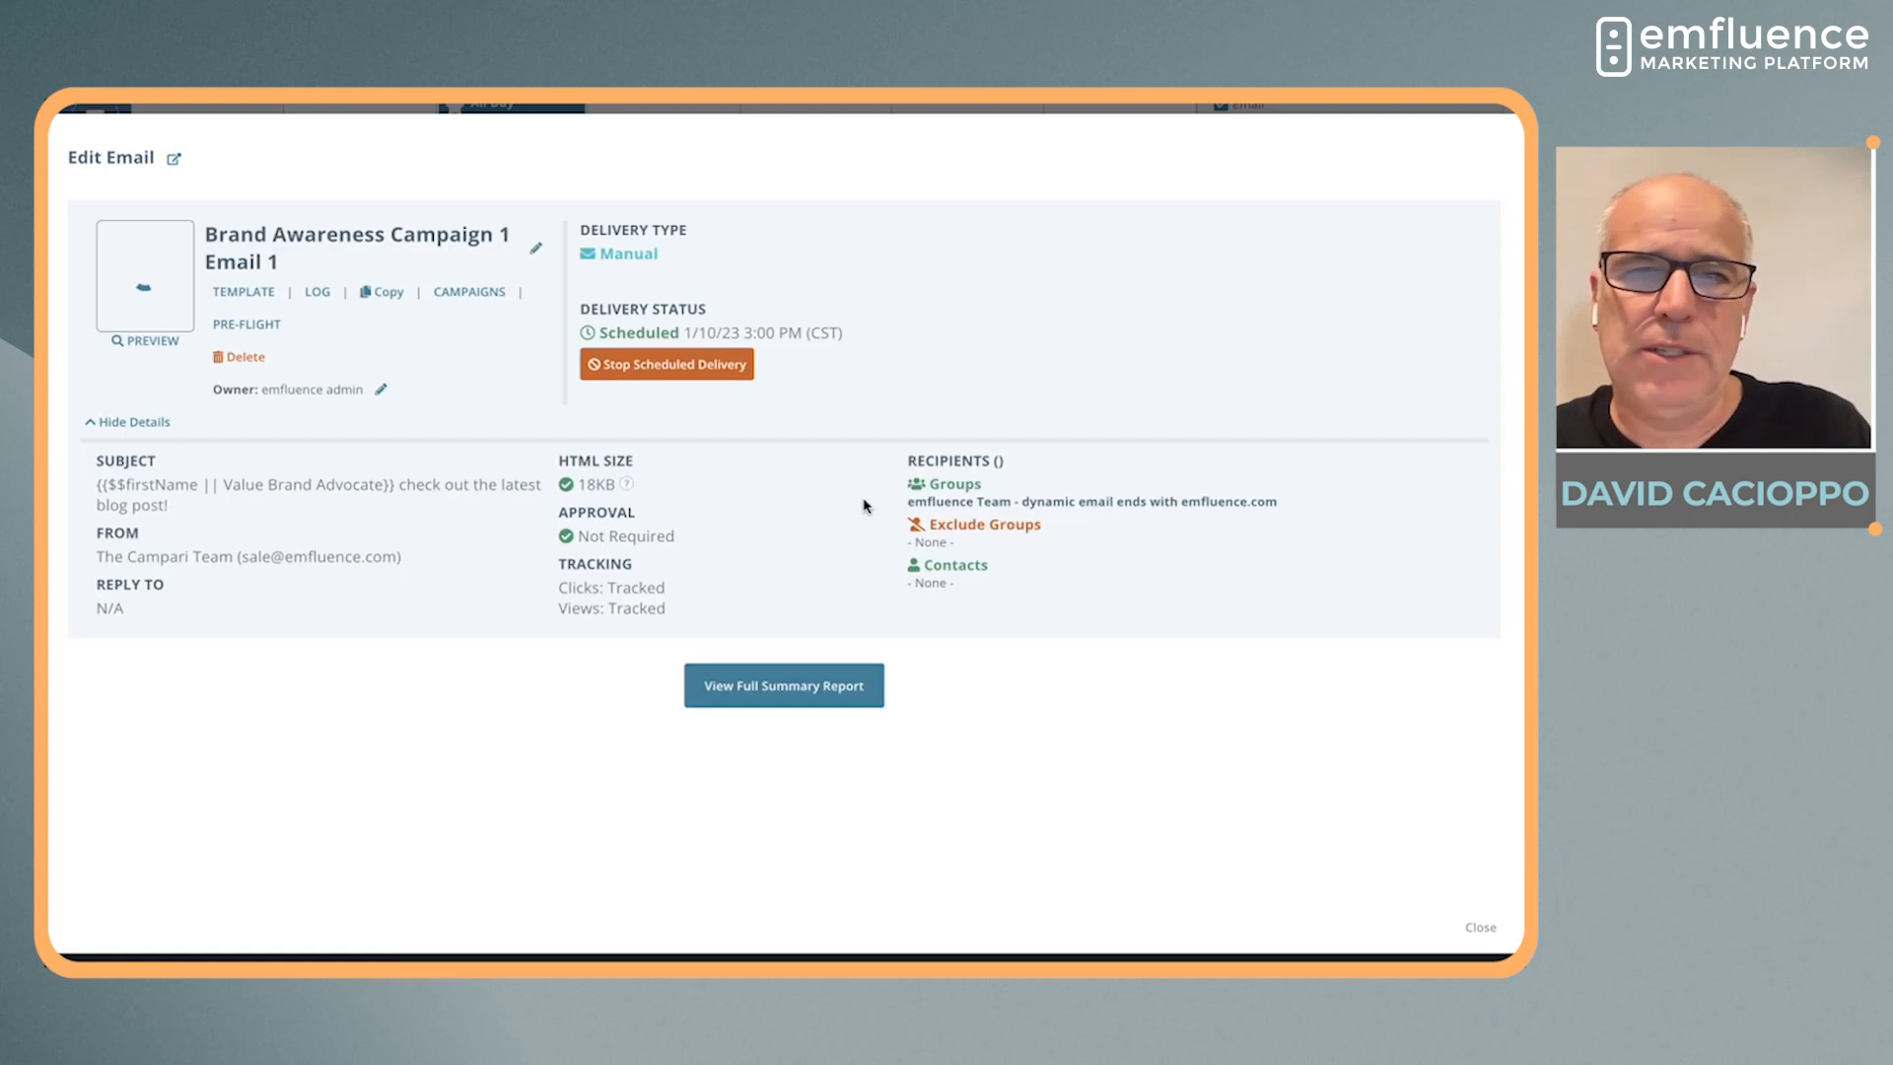